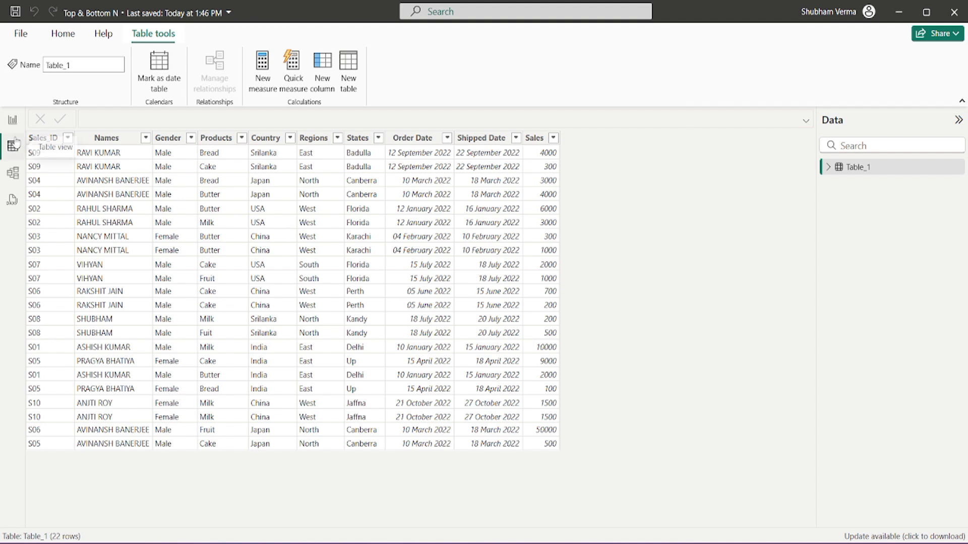
- Add a table visual to the Top N report page showing Products and Sales from Table_1
left_click(13, 121)
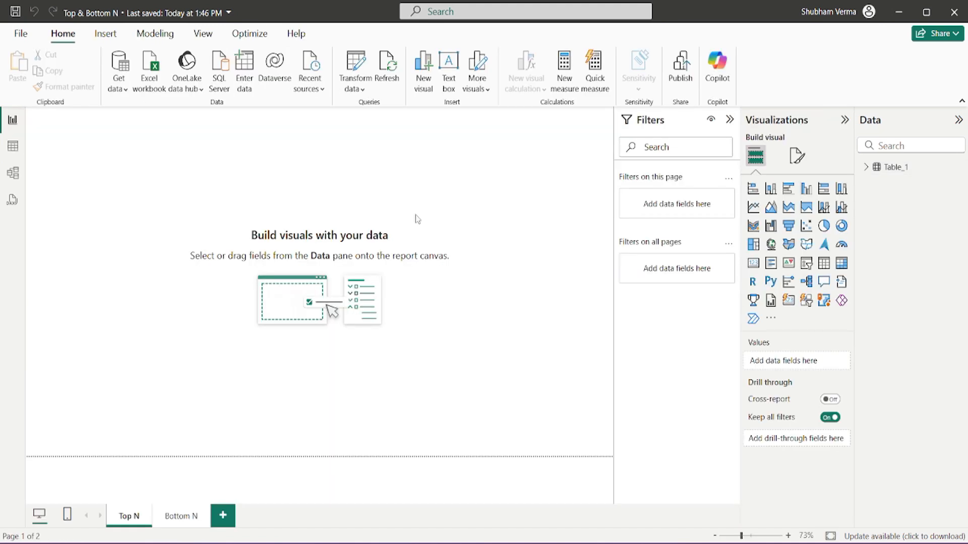
left_click(823, 263)
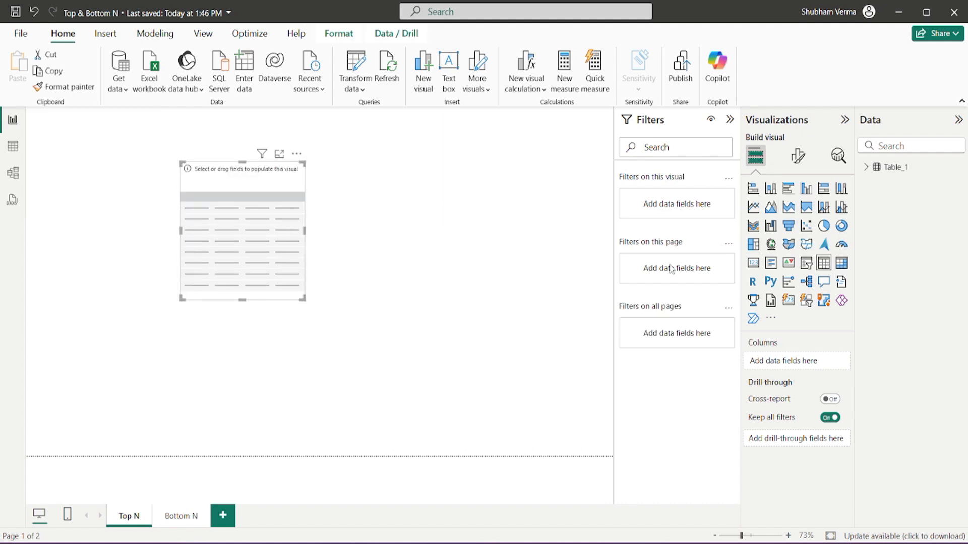
left_click(866, 167)
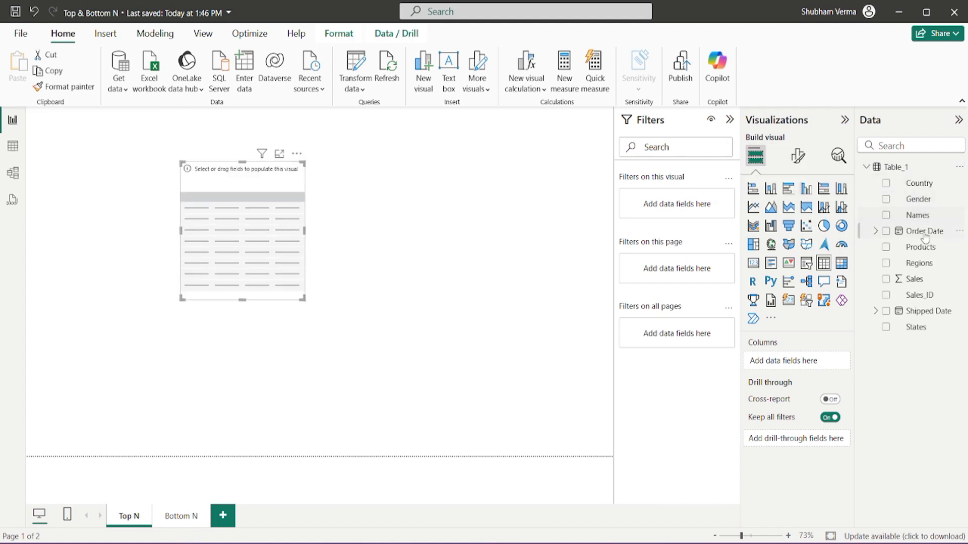
left_click_drag(920, 248, 241, 275)
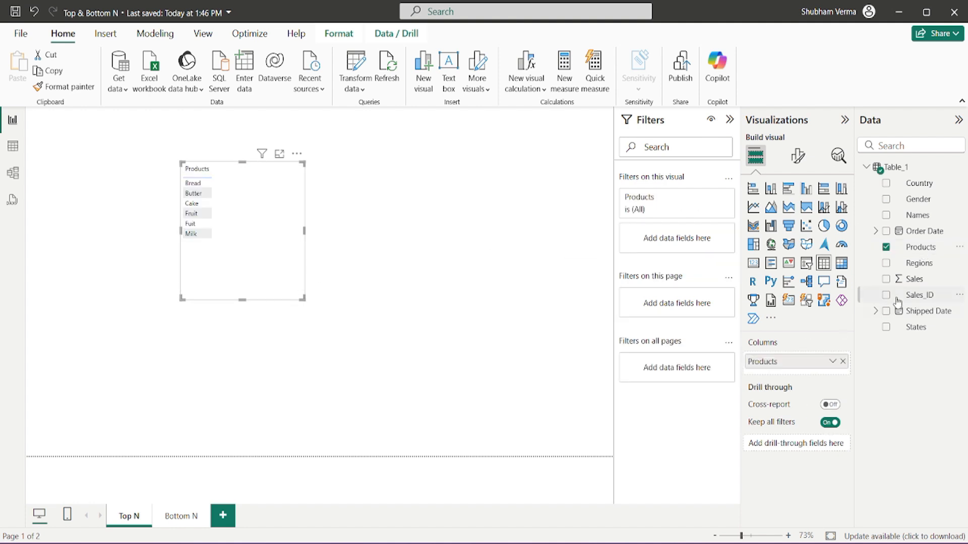
left_click_drag(915, 279, 271, 250)
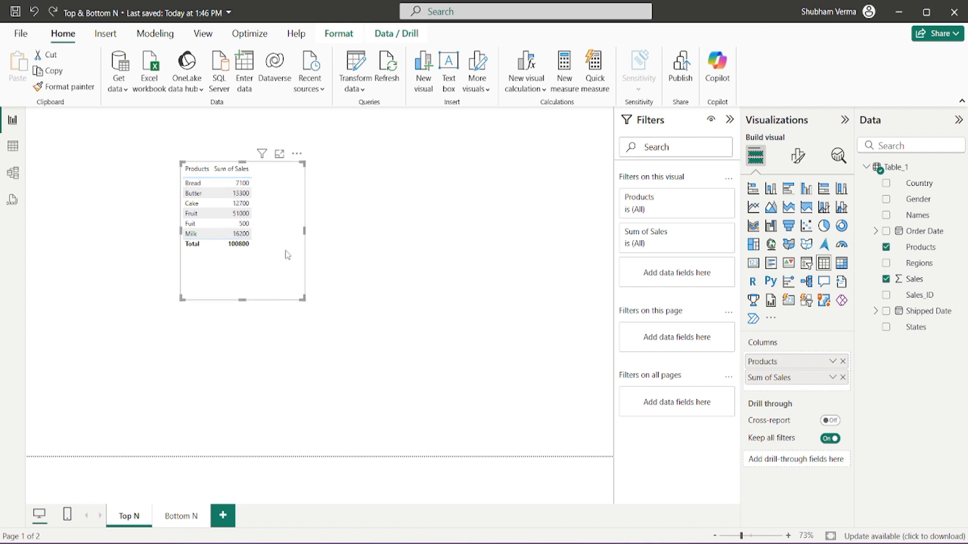
- Set the font size of the table's values to 14 and enlarge the font of its column headers
left_click(797, 167)
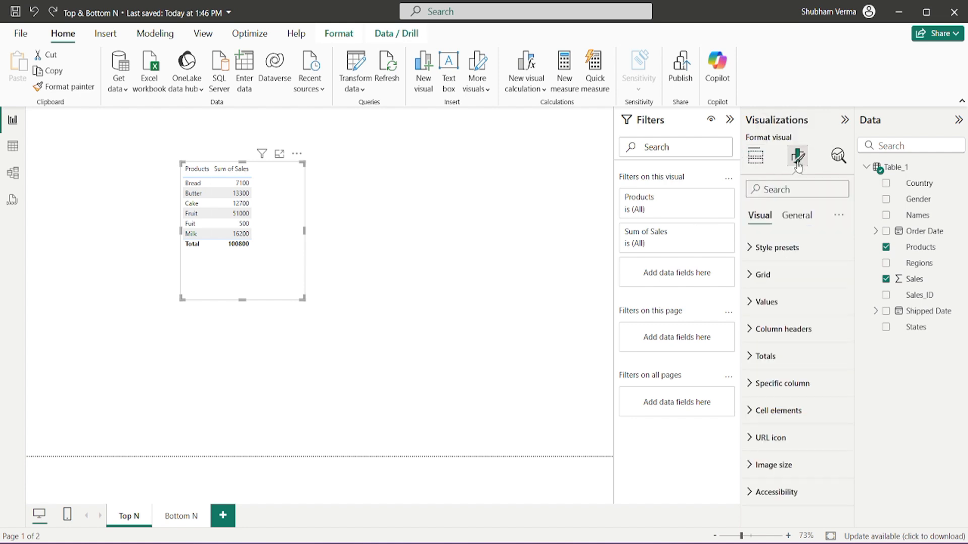
left_click(750, 302)
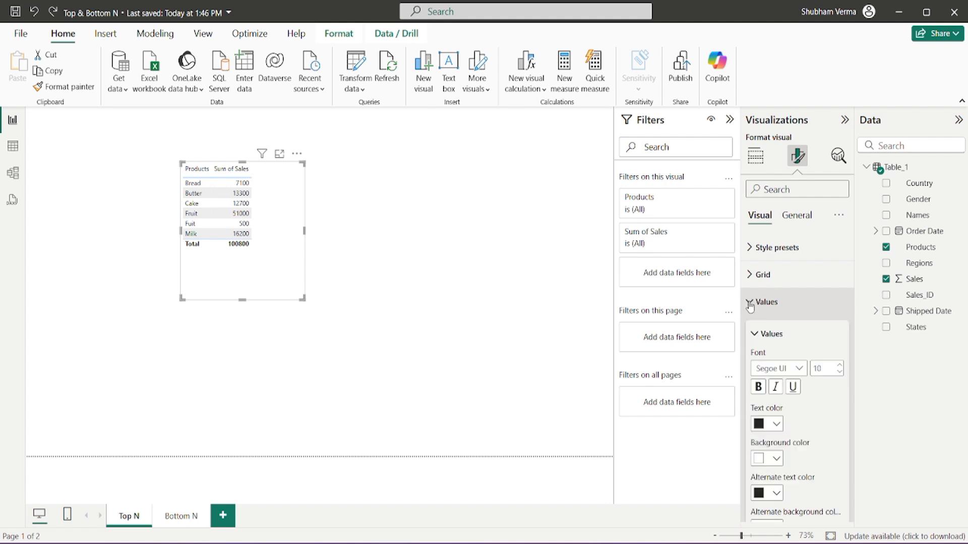
left_click(842, 365)
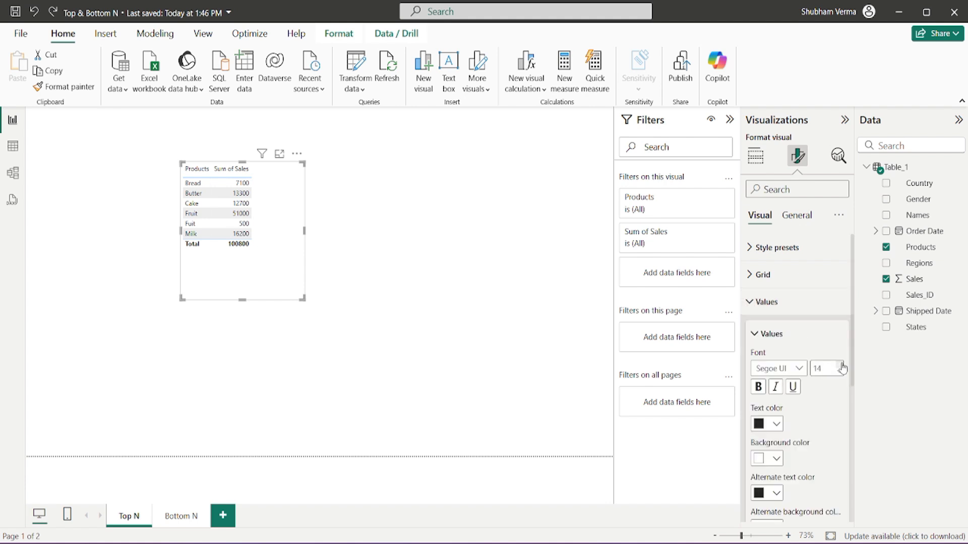
left_click(750, 302)
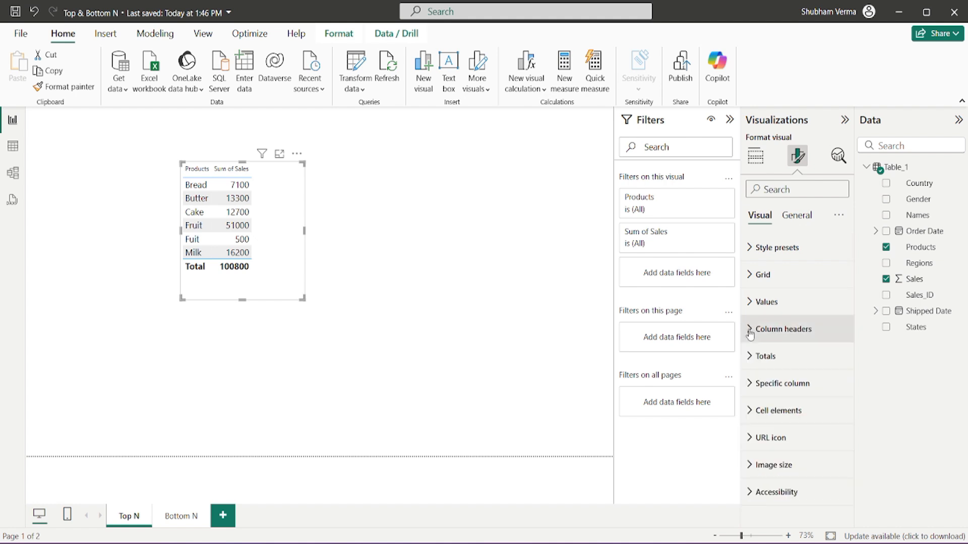
left_click(750, 331)
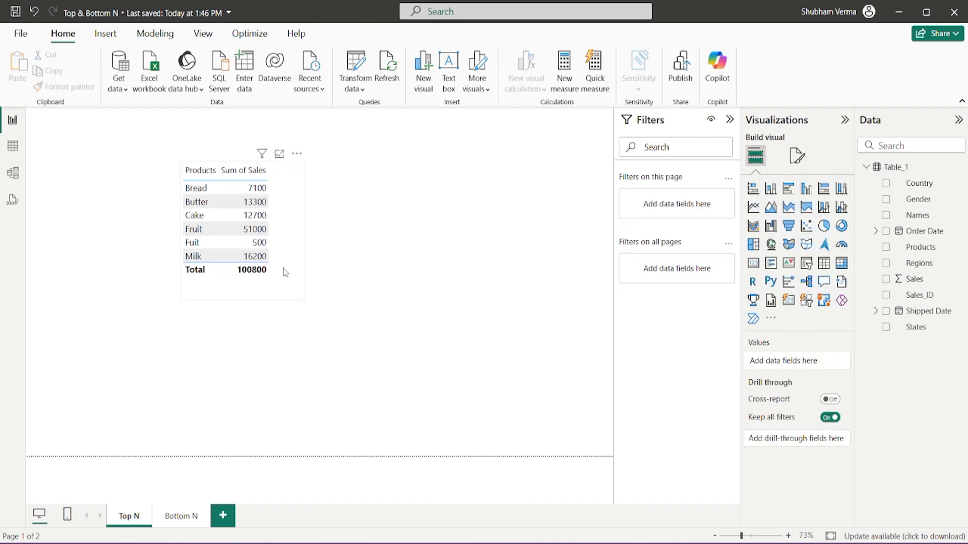
- Filter the table's Products with a Top N filter showing the top 3 items by Sum of Sales
left_click(284, 270)
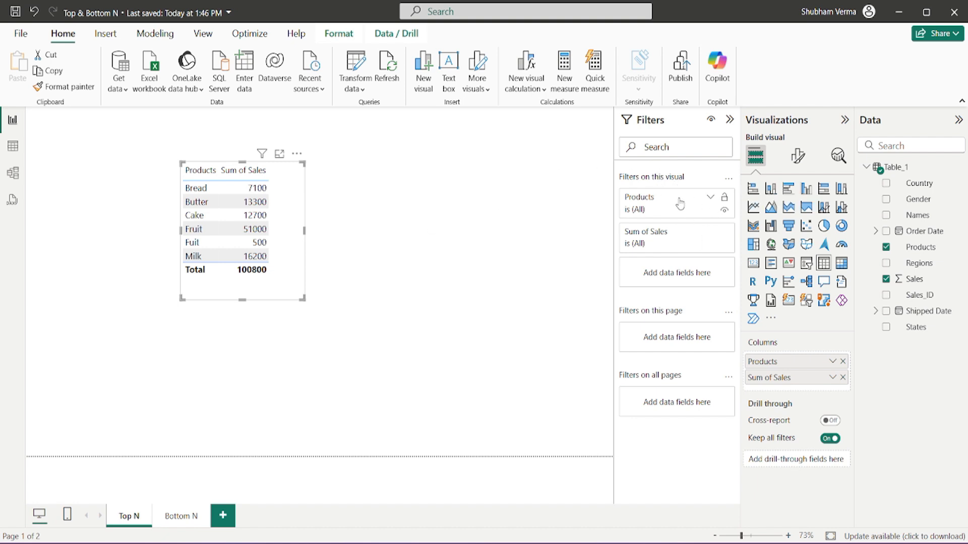
left_click(711, 199)
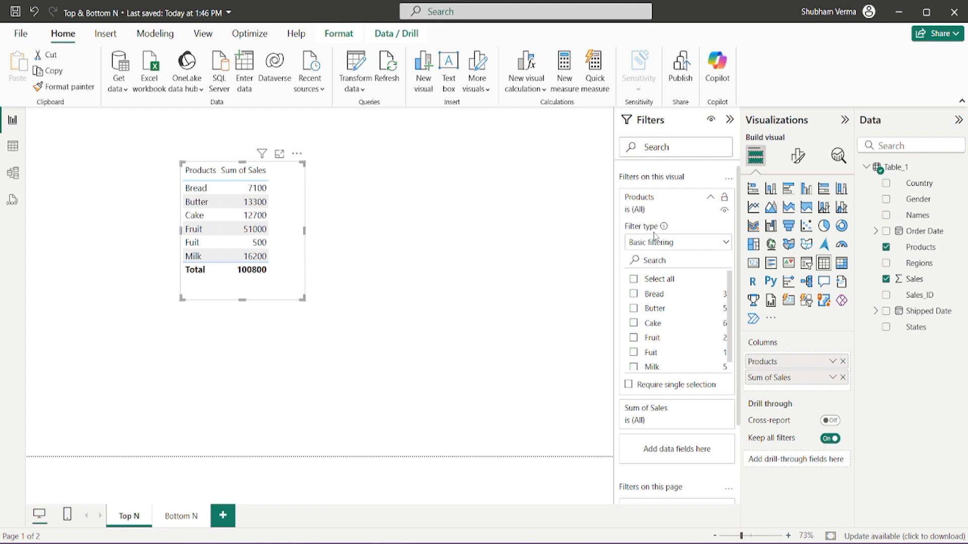
left_click(726, 247)
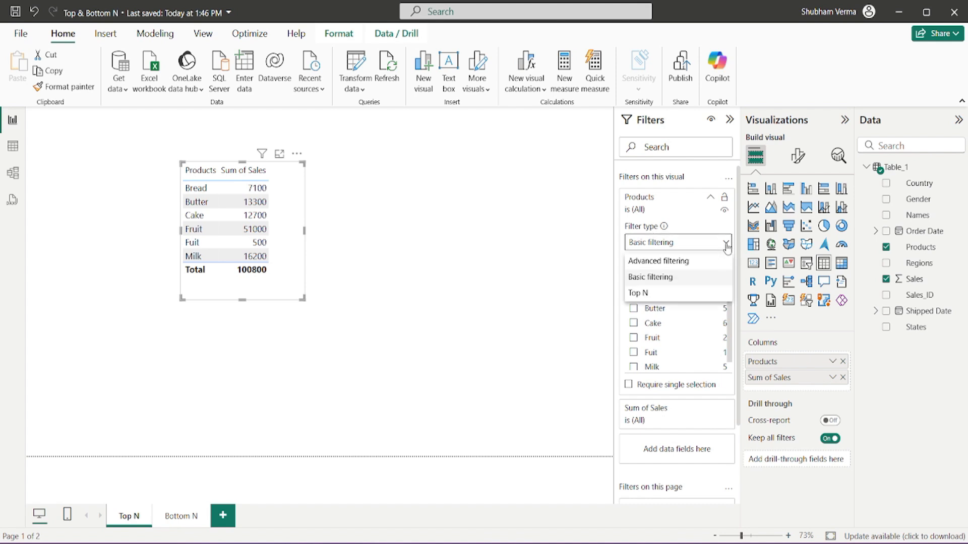
left_click(647, 294)
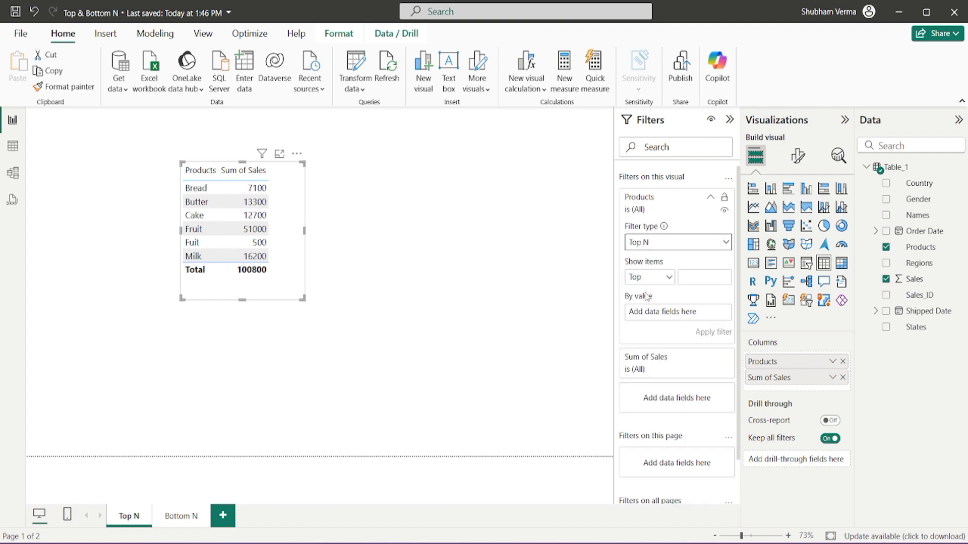
left_click(707, 278)
type("3")
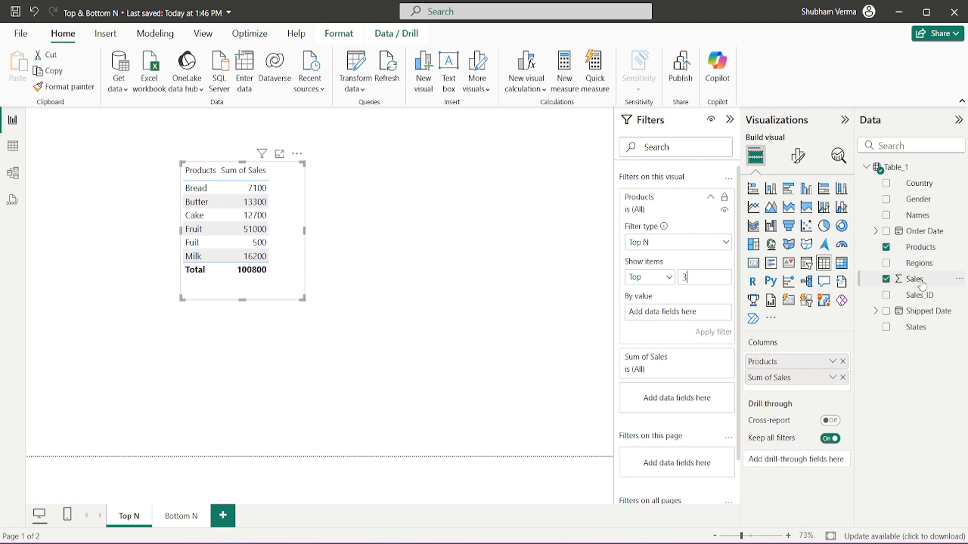
left_click_drag(921, 286, 679, 316)
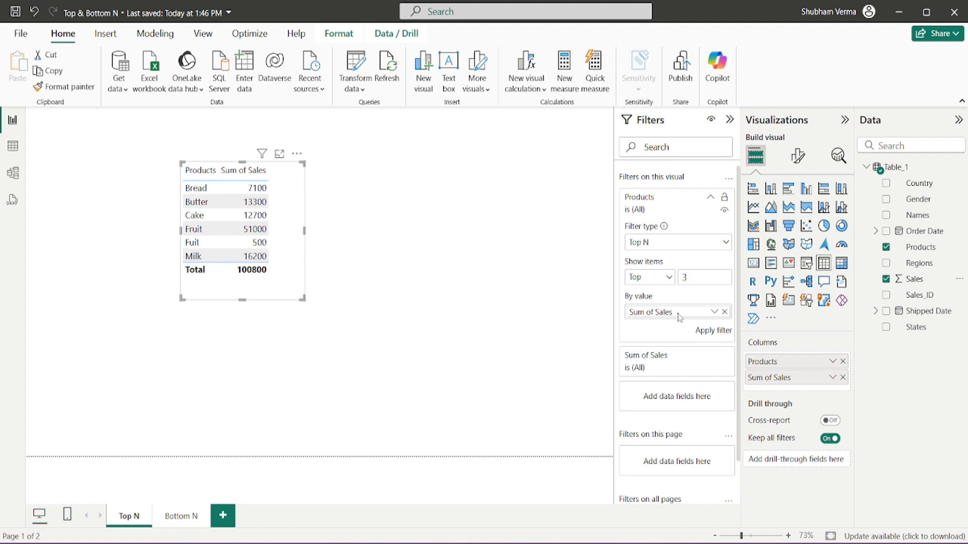
left_click(708, 332)
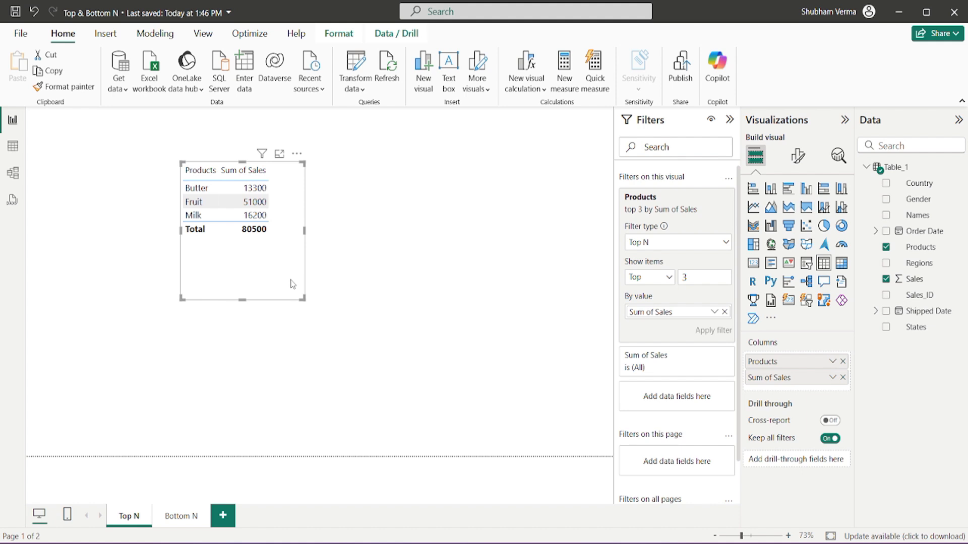
- Move the filtered table to the upper-left corner of the page and place a copy of it to its right
left_click_drag(280, 262, 134, 211)
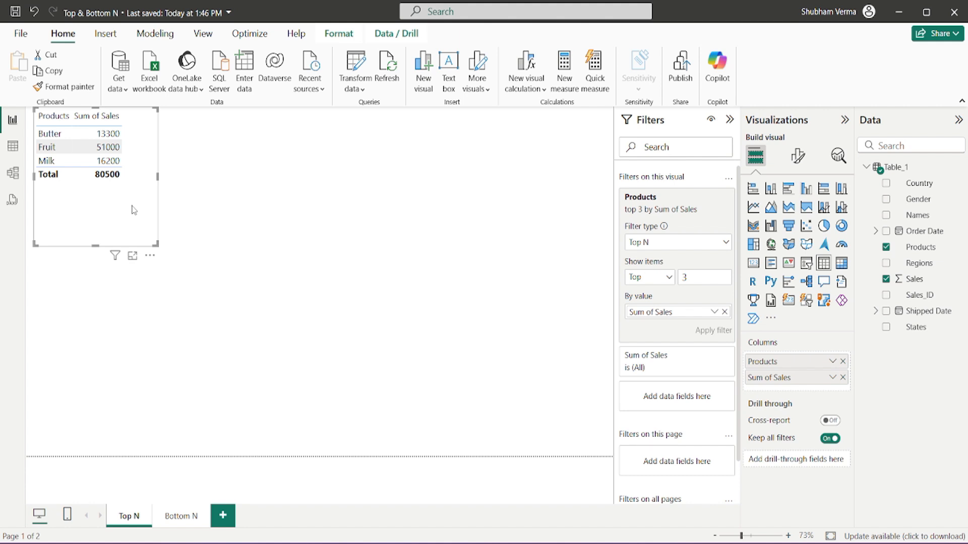
key("ctrl+c")
key("ctrl+v")
left_click_drag(369, 213, 360, 213)
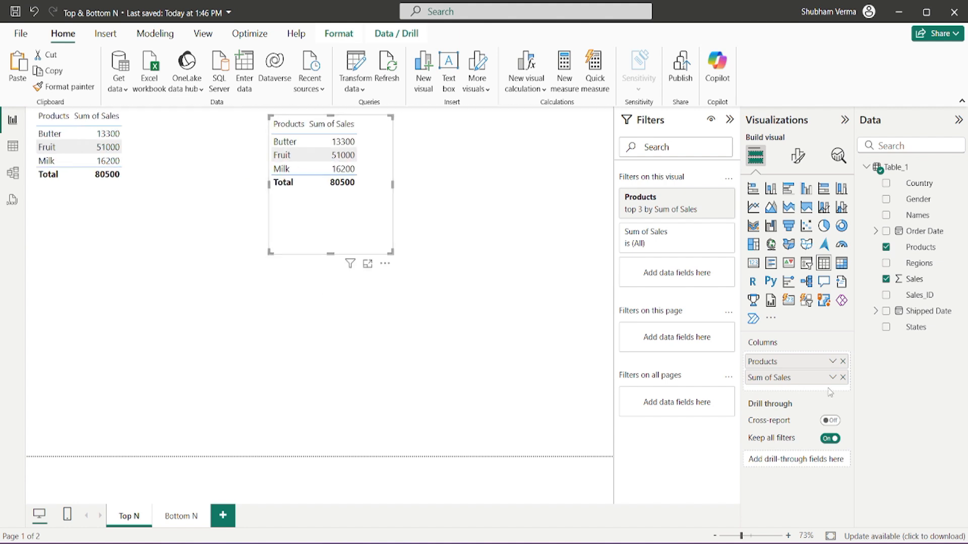
- Clear the copied table's fields along with its Top N filter, and add Products and Sales back to it
left_click(843, 361)
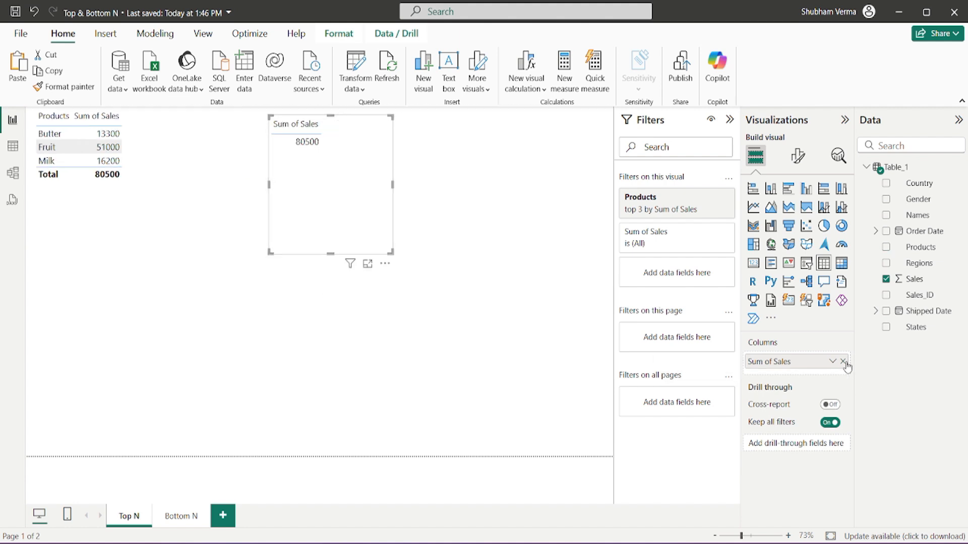
left_click(844, 362)
left_click(715, 200)
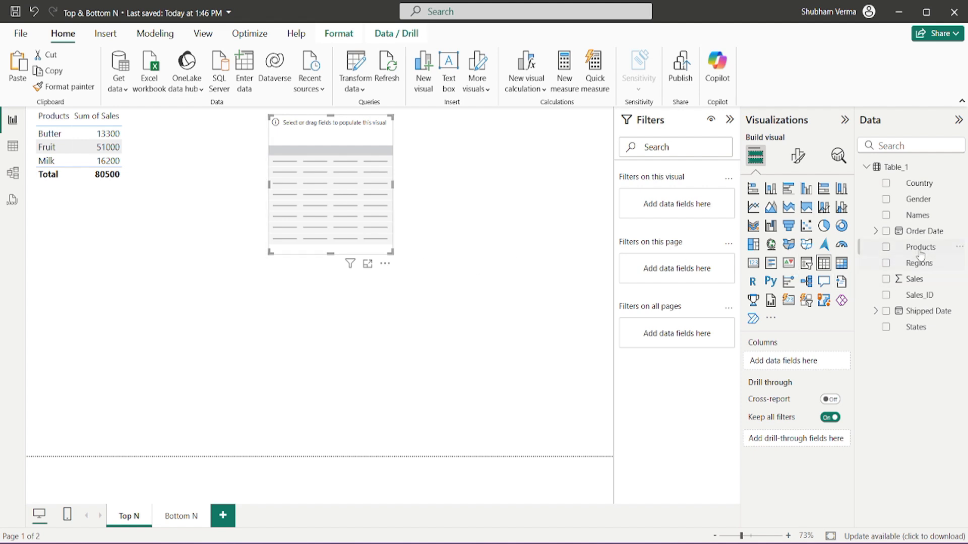
left_click_drag(920, 248, 339, 201)
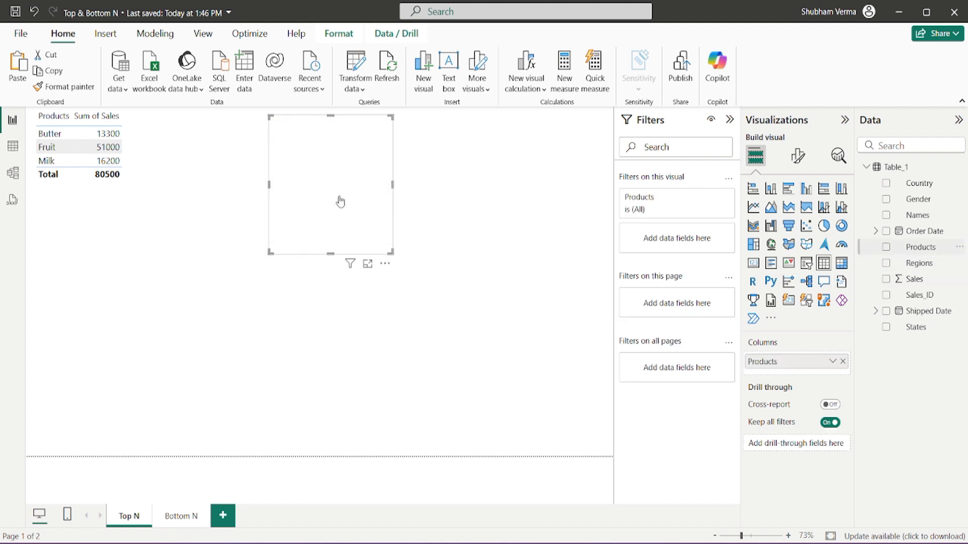
left_click_drag(930, 285, 803, 372)
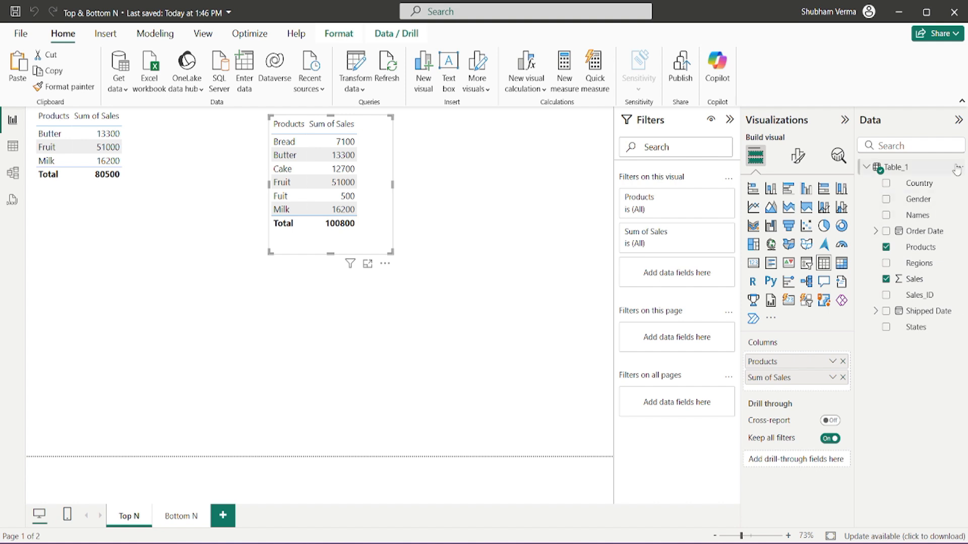
- Create a measure in Table_1 defined as Total_Sales = SUM(Table_1[Sales])
left_click(960, 171)
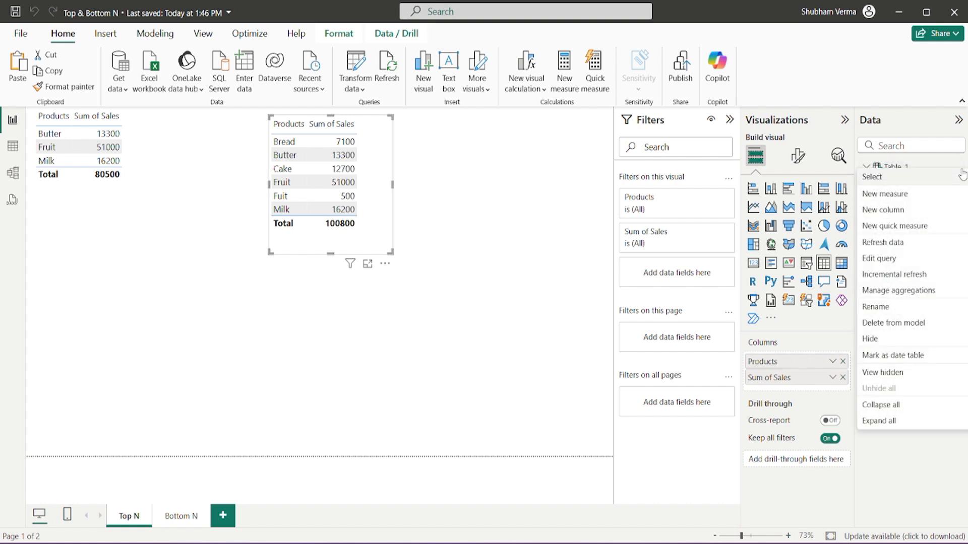
left_click(887, 199)
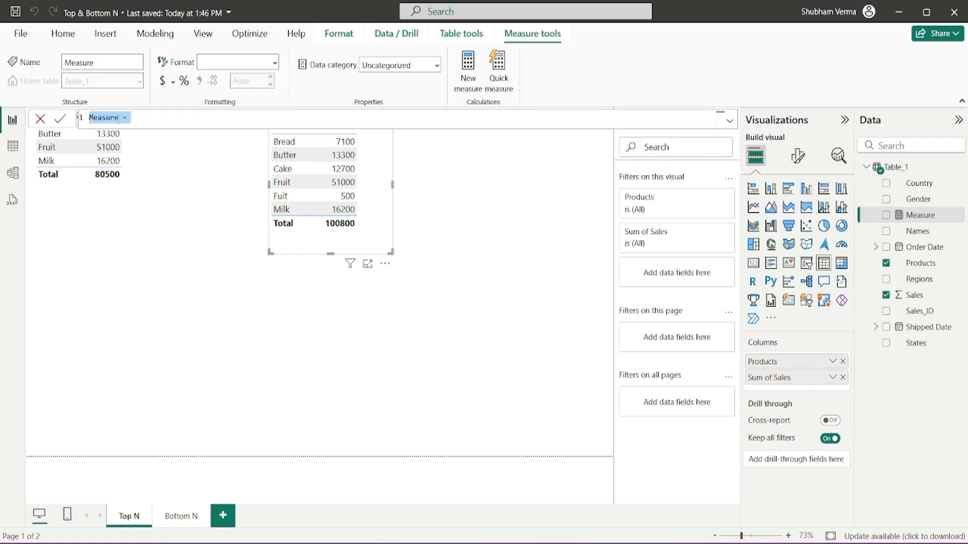
key("BackSpace")
key("BackSpace")
key("BackSpace")
key("BackSpace")
key("BackSpace")
key("BackSpace")
key("BackSpace")
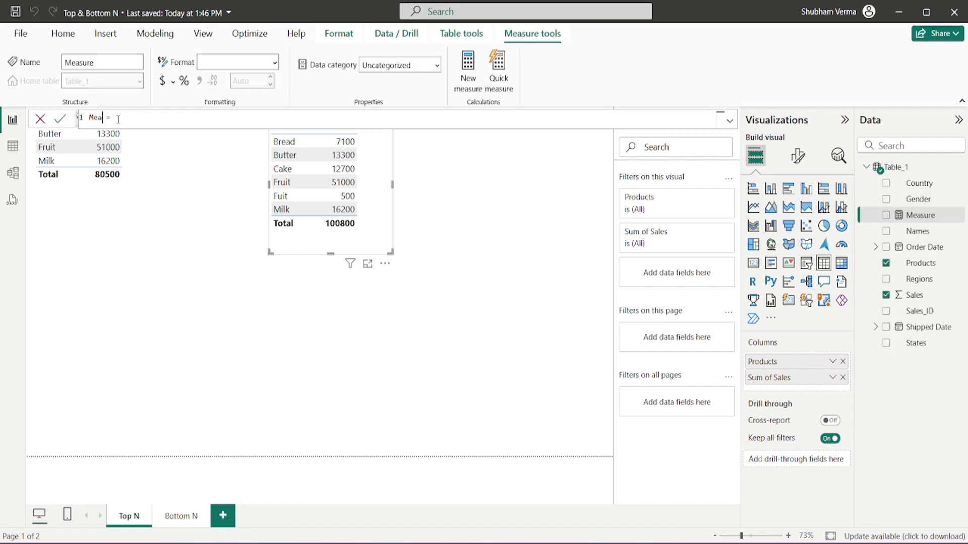
type("otal_Sales SuM(Table_1[Sales]")
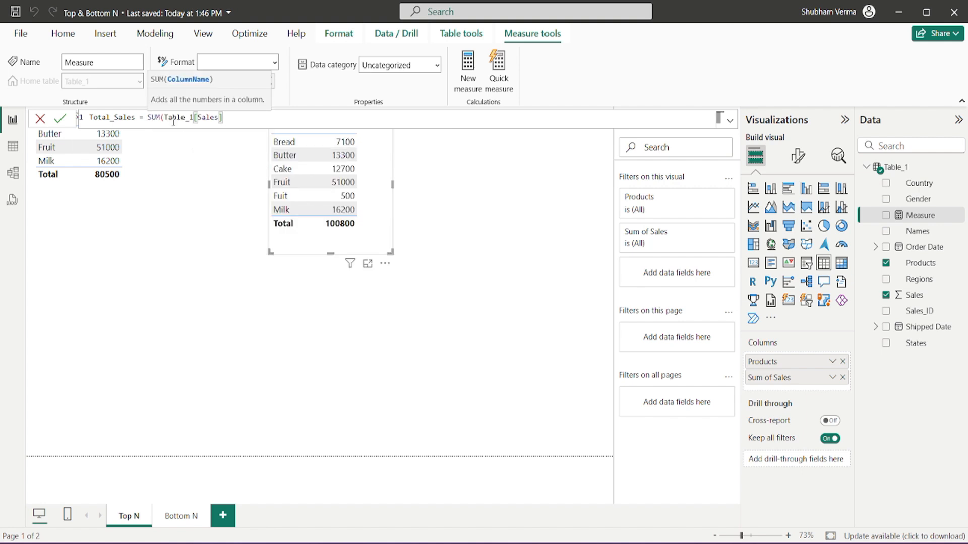
type(")")
key("Return")
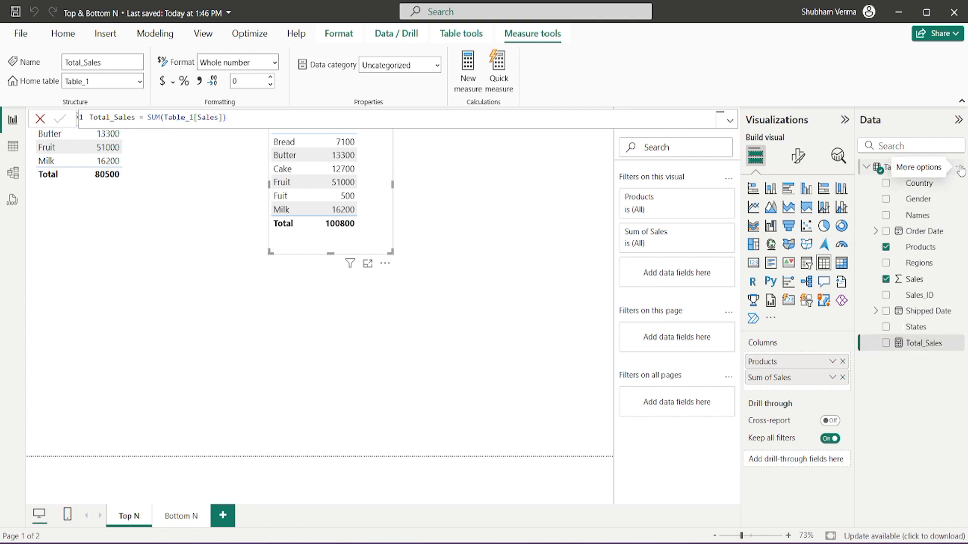
- Add a new measure named Ranking to Table_1, opening its formula with RANKX(ALL(Table_1[Products]),
left_click(960, 169)
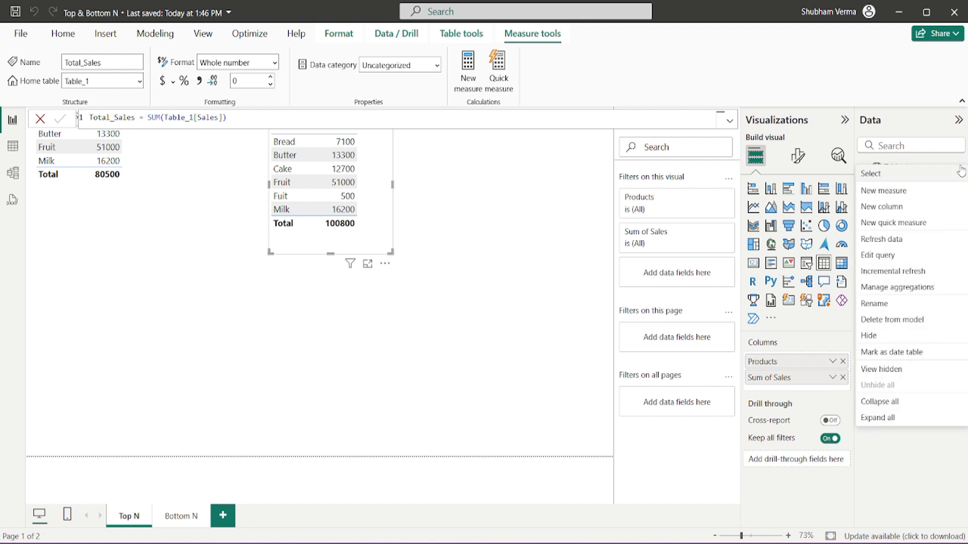
left_click(883, 191)
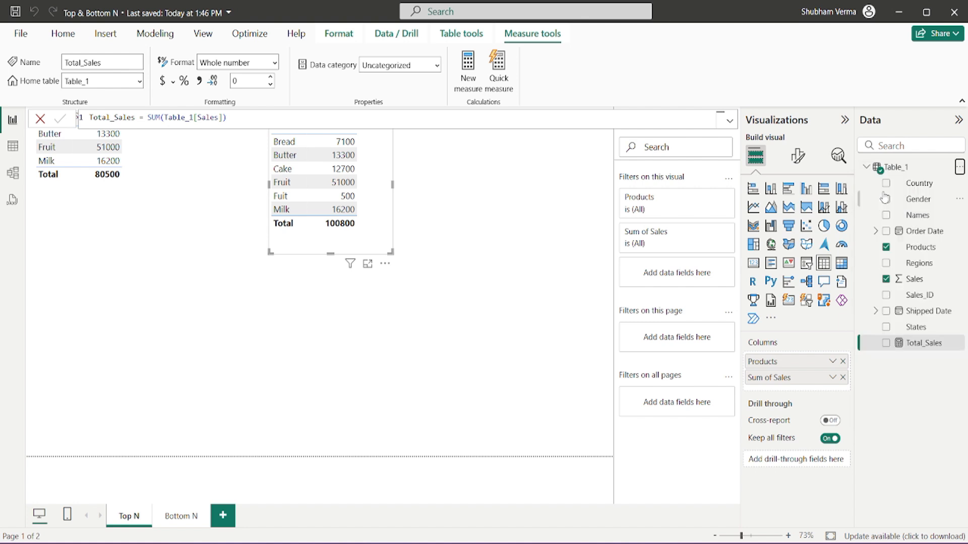
type("Ranking =")
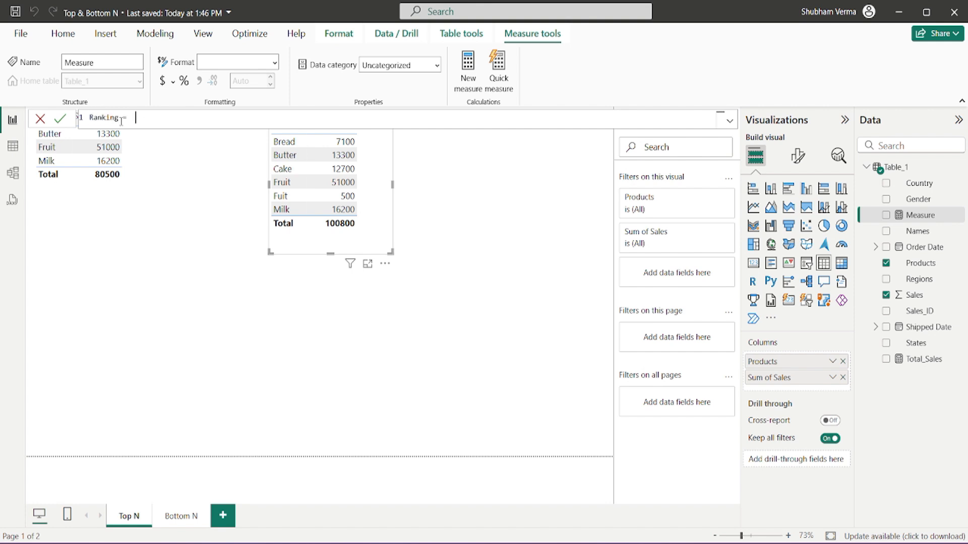
type("ra")
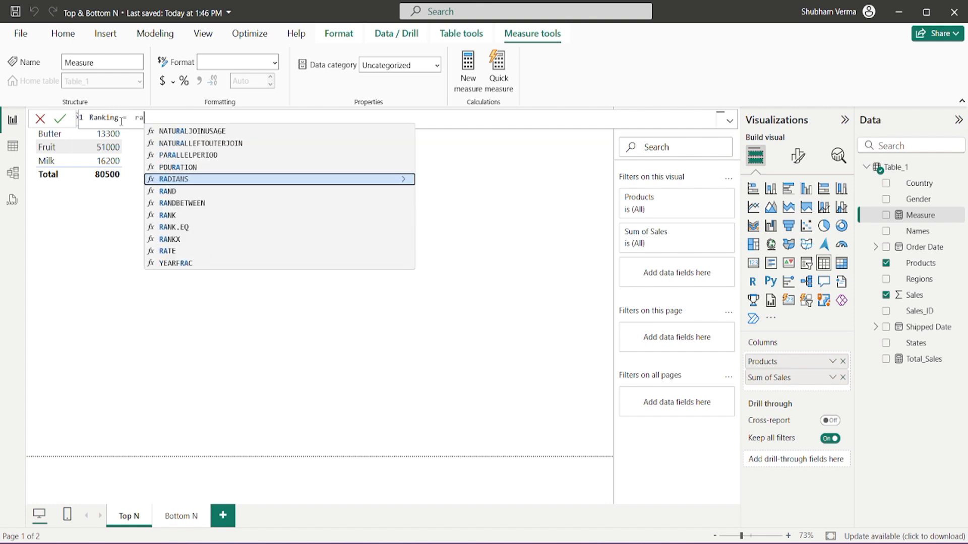
type("nkx")
key("Tab")
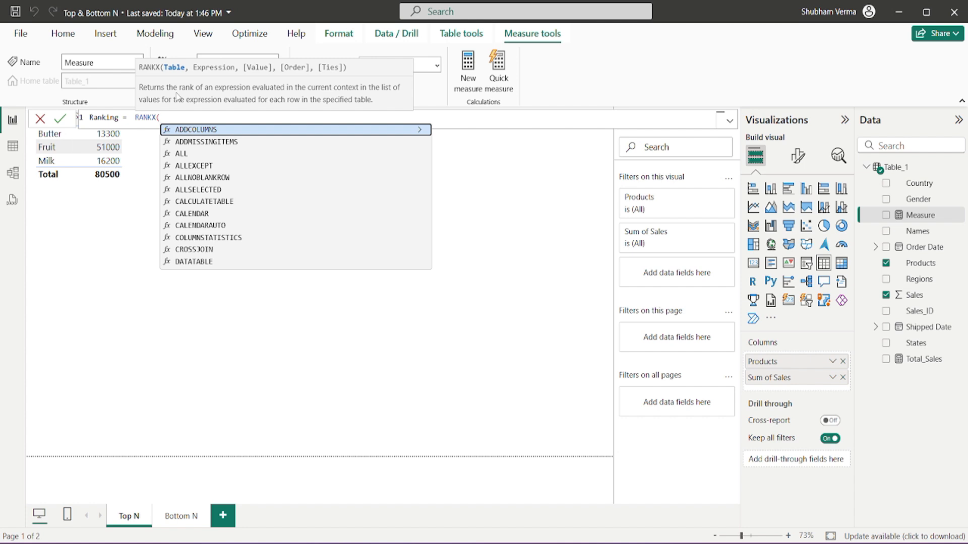
type("All")
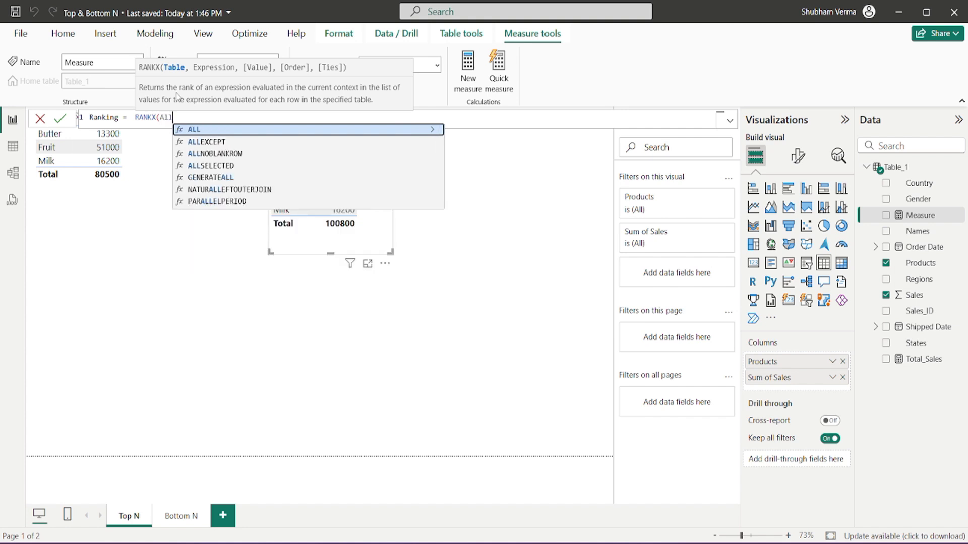
key("Tab")
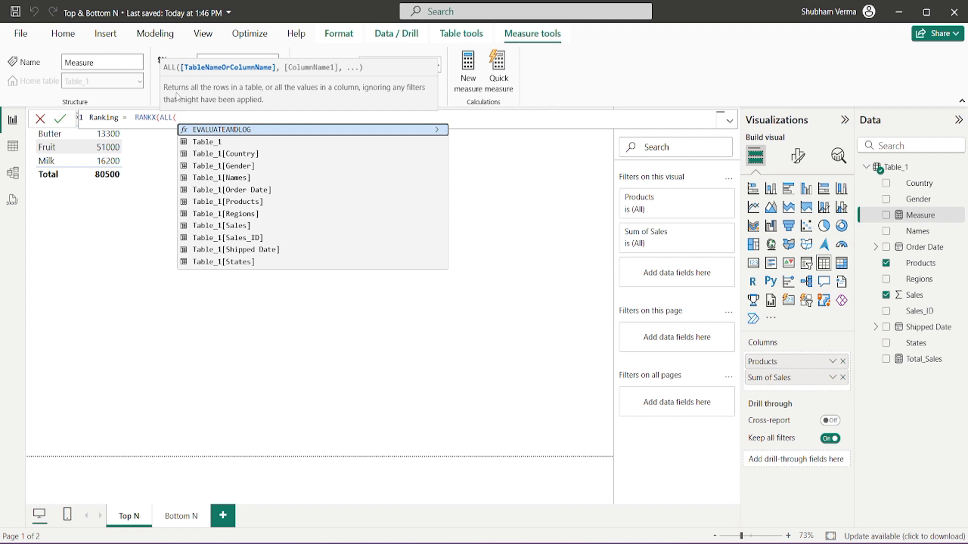
type("Prod")
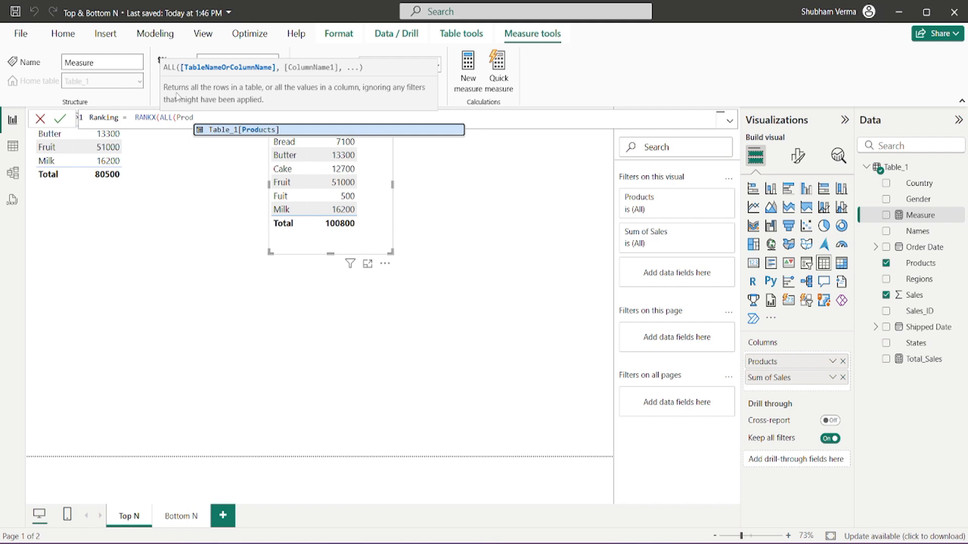
key("Tab")
type("),")
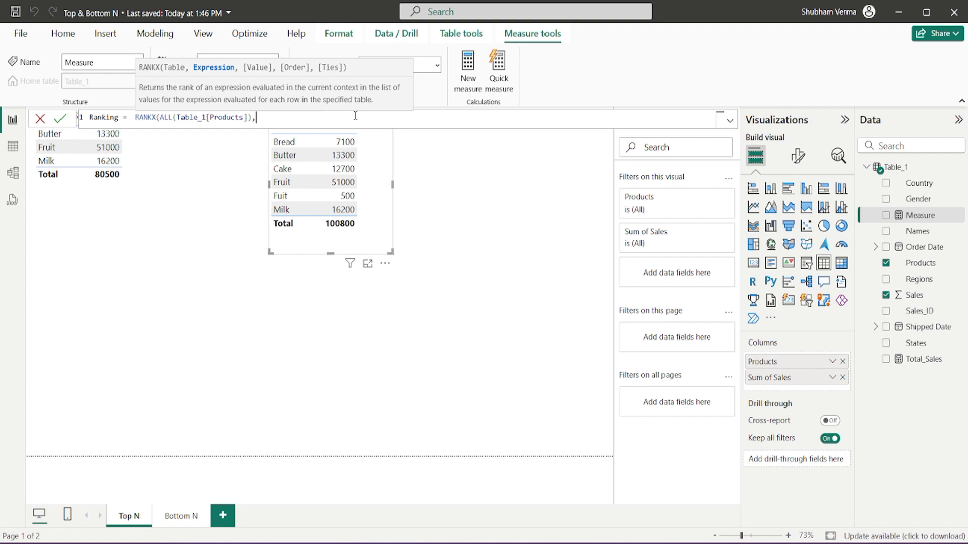
- Complete the Ranking measure with [Total_Sales] as expression, an empty value argument, DESC order and Dense ties, and commit it
type("tot")
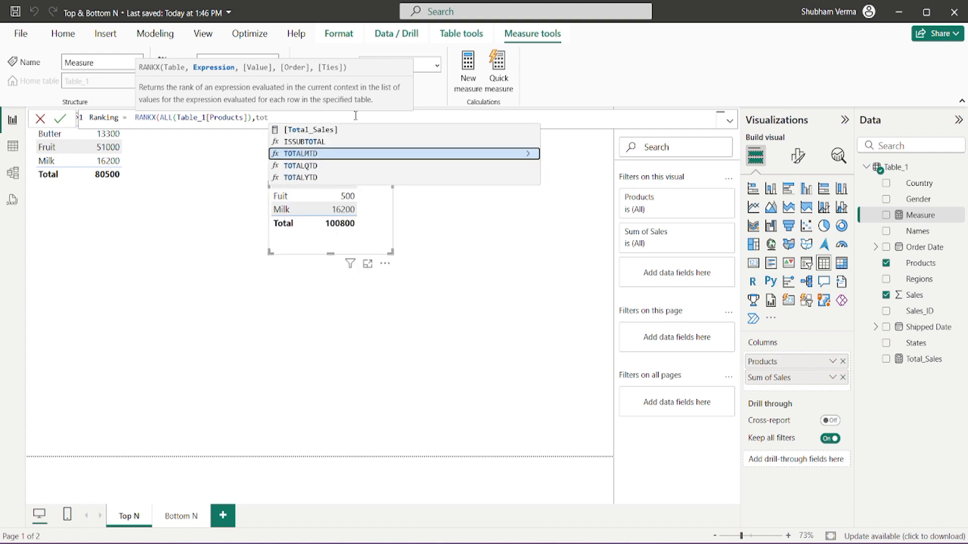
key("Up")
key("Up")
key("Tab")
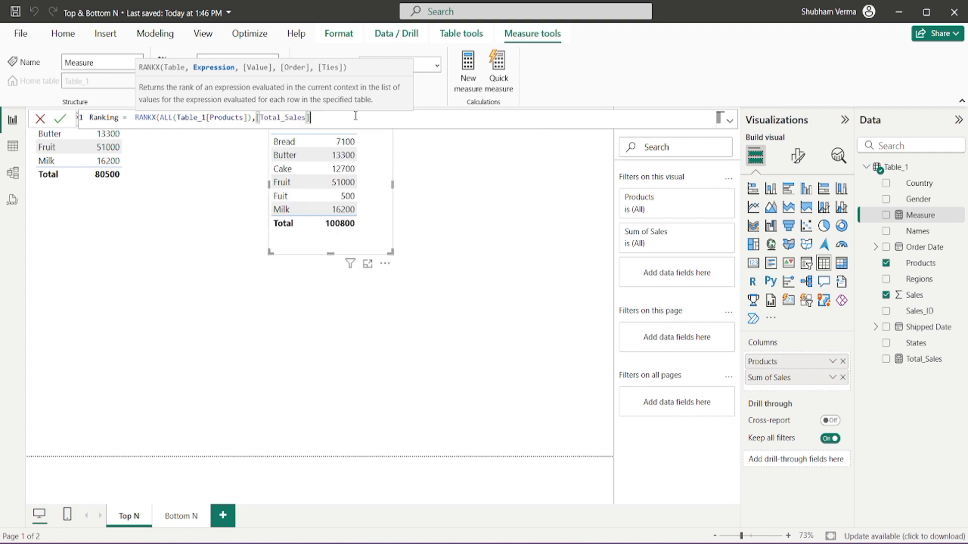
type(",")
type(",")
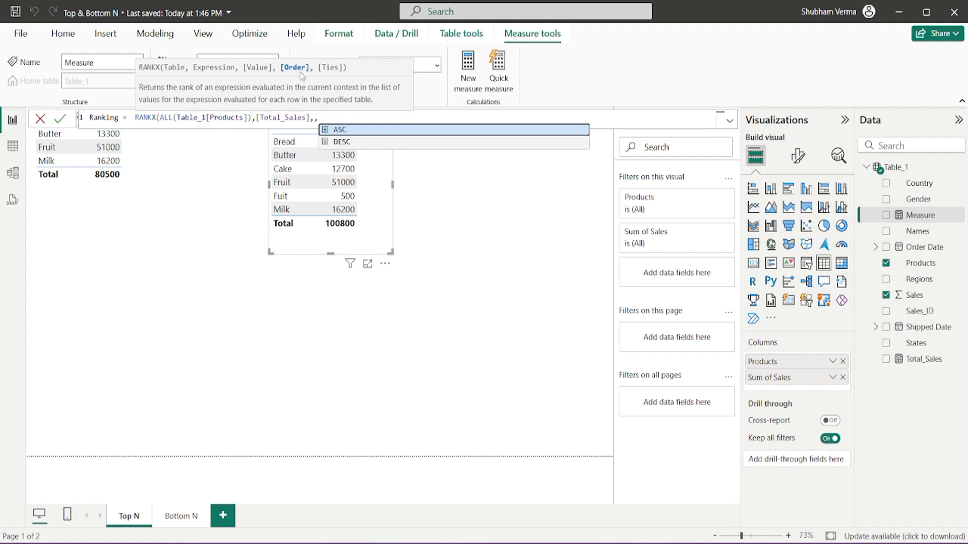
key("Down")
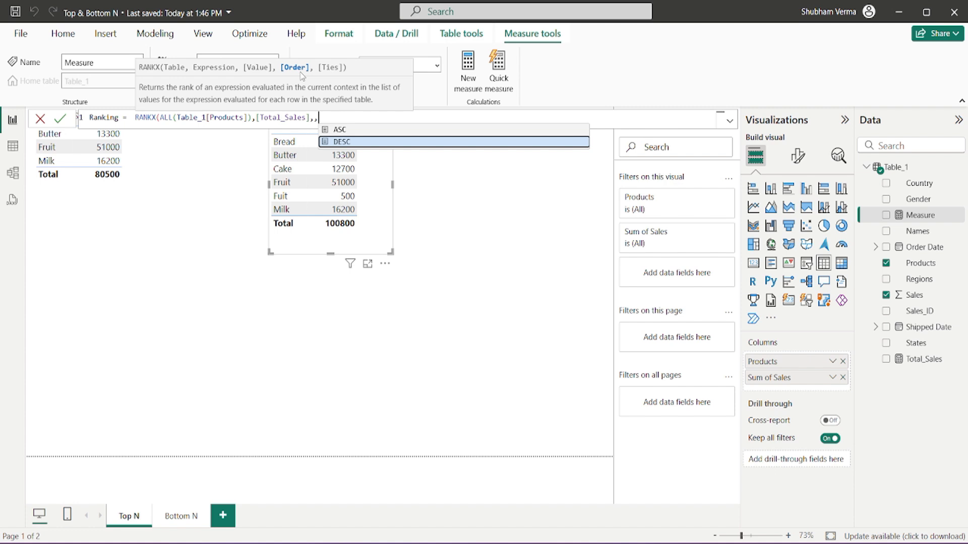
key("Tab")
type(",")
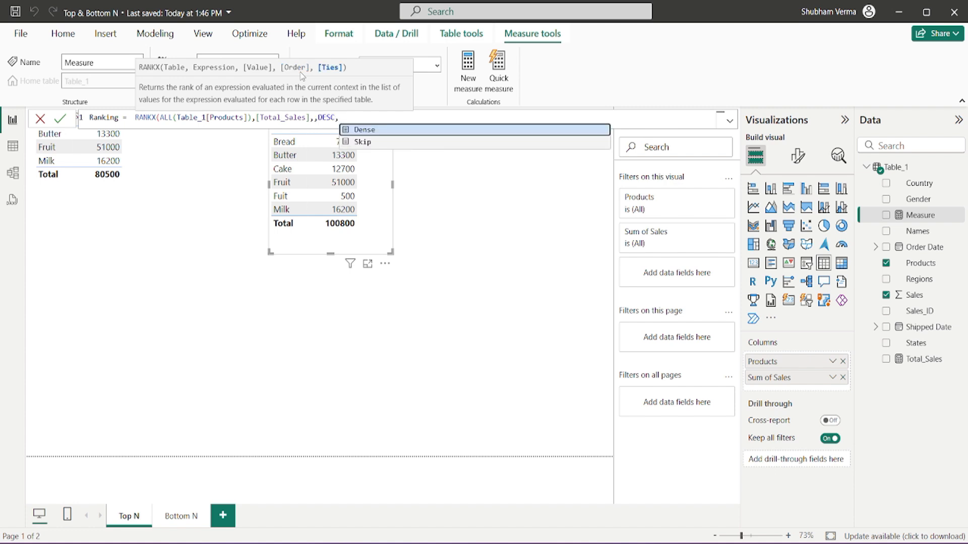
key("Tab")
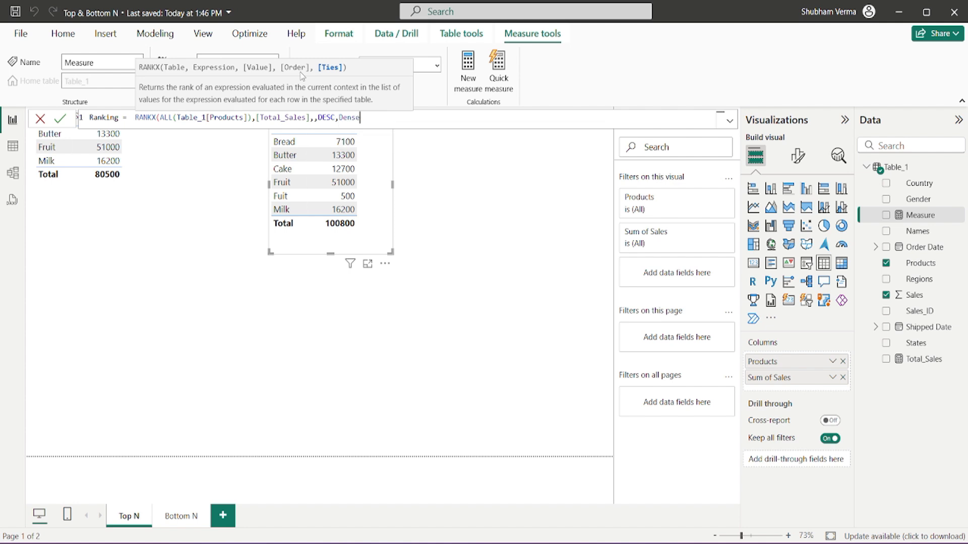
type(")")
key("Return")
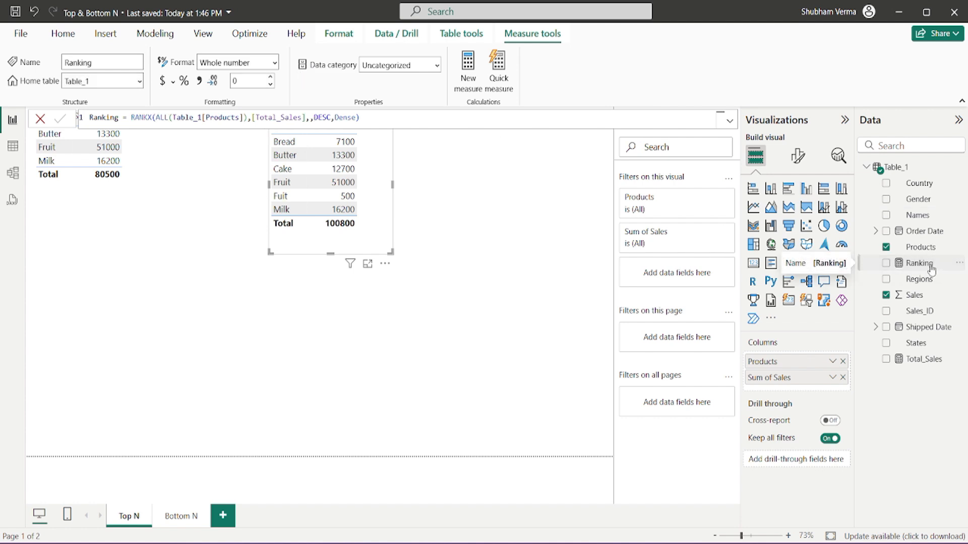
- Show the Ranking measure in the second table sorted ascending by rank, and remove that column again
left_click_drag(931, 270, 377, 245)
left_click(520, 277)
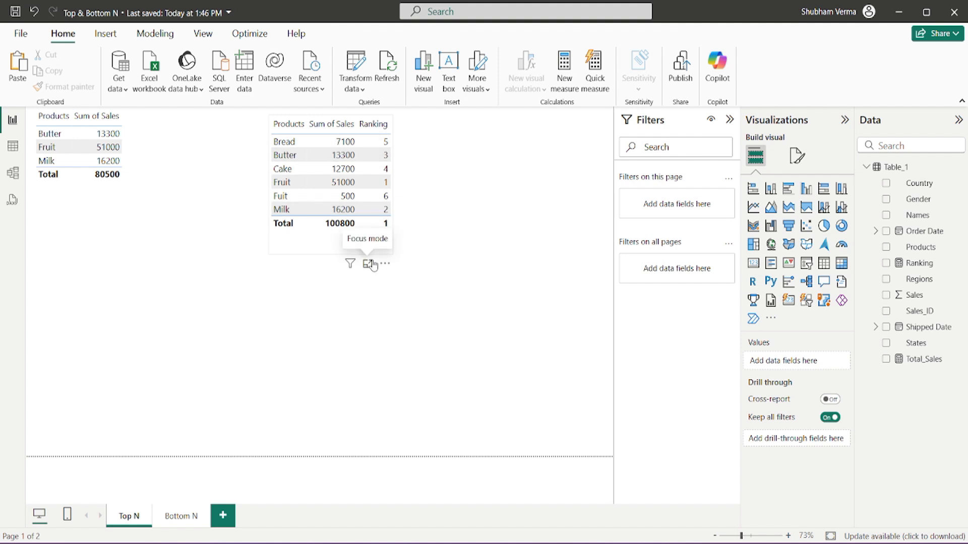
left_click(364, 133)
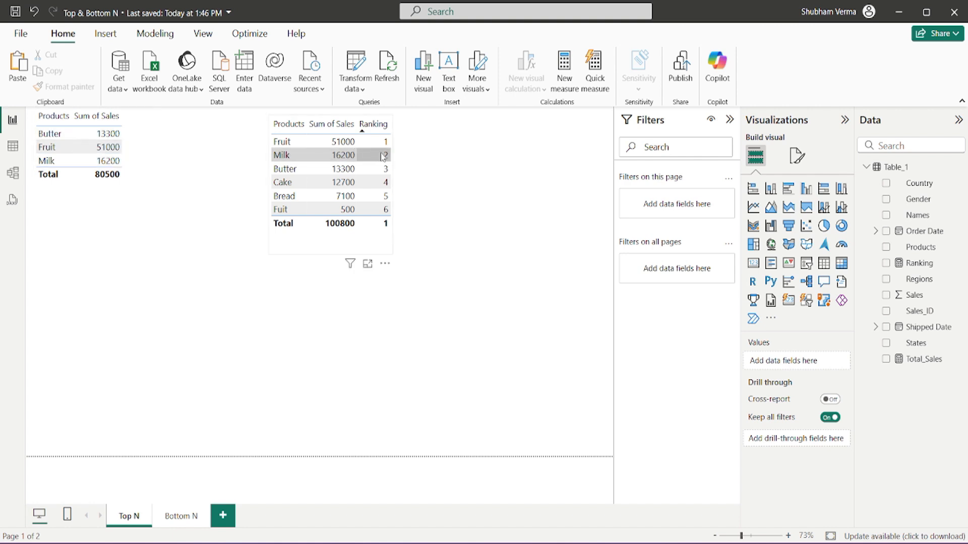
left_click(374, 248)
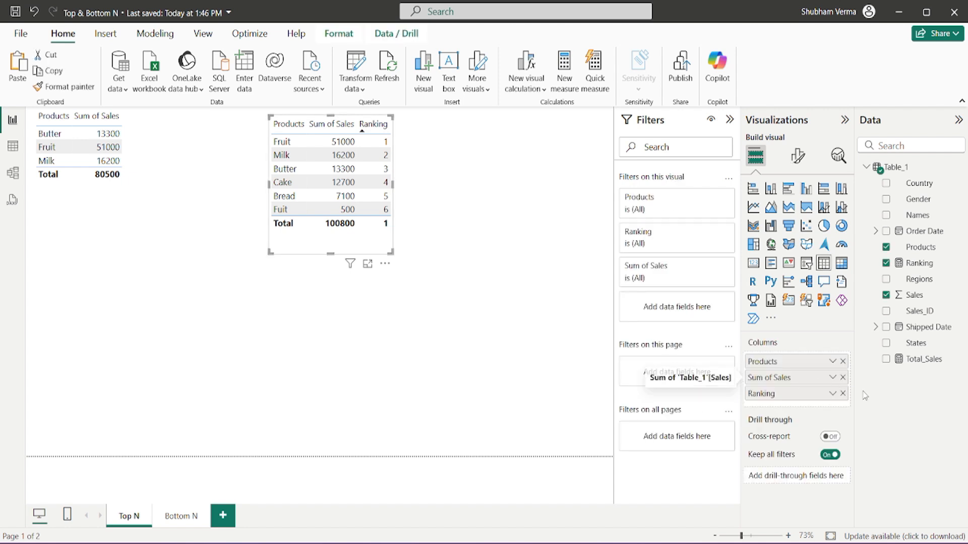
left_click(842, 393)
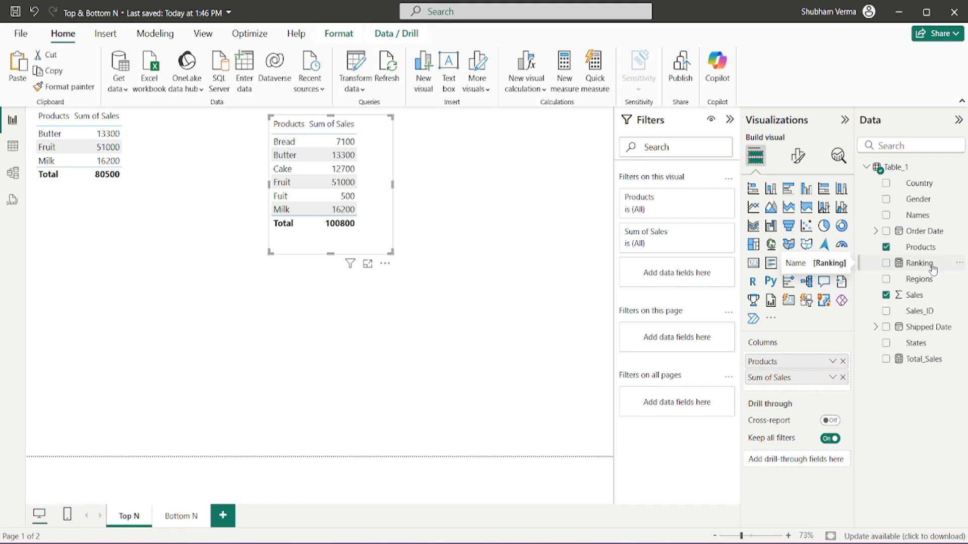
- Apply a visual filter to the second table keeping Ranking less than or equal to 3, and remove that filter again
left_click_drag(932, 270, 687, 283)
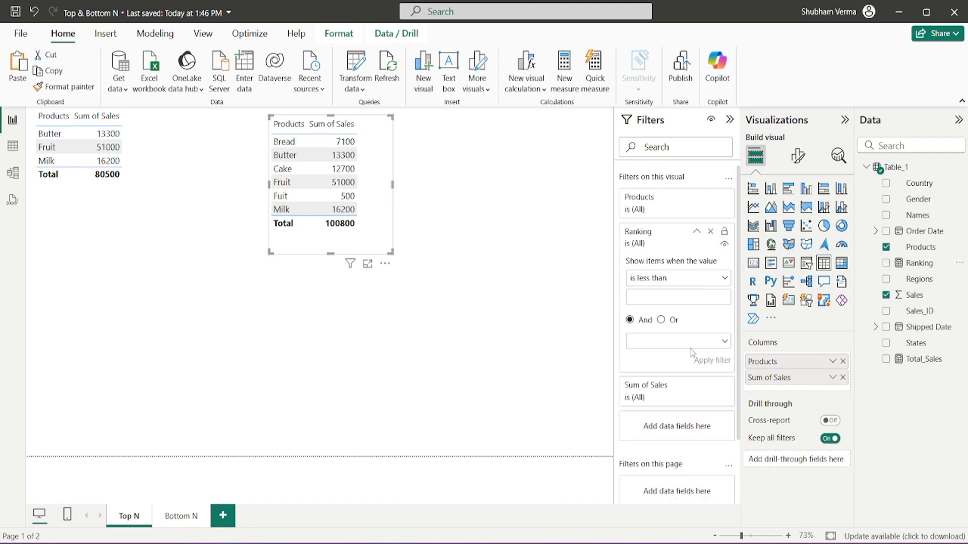
left_click(726, 282)
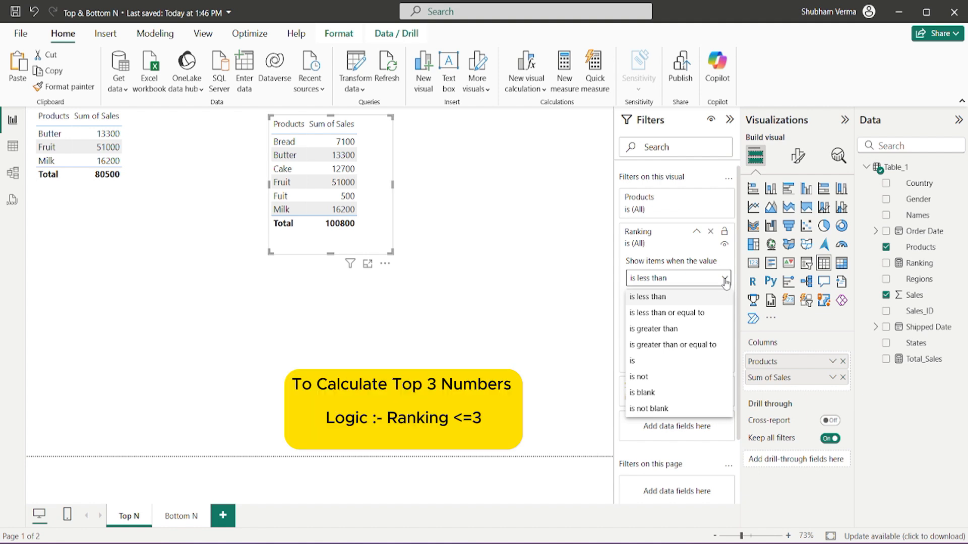
left_click(676, 314)
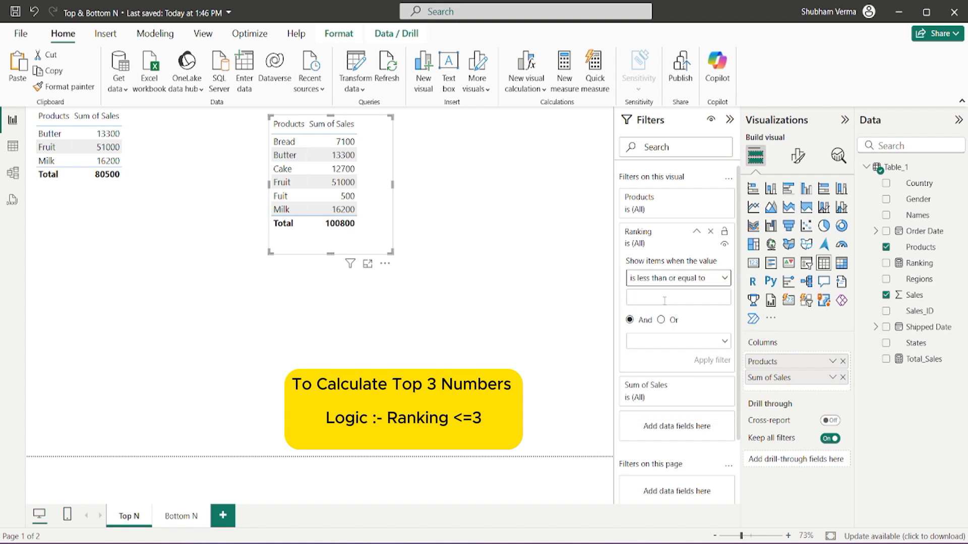
left_click(665, 298)
type("3")
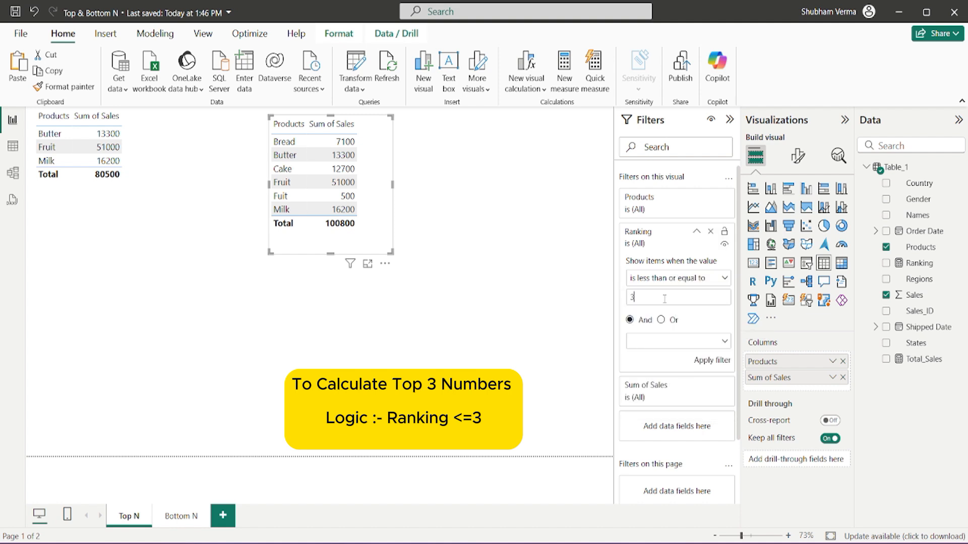
left_click(713, 360)
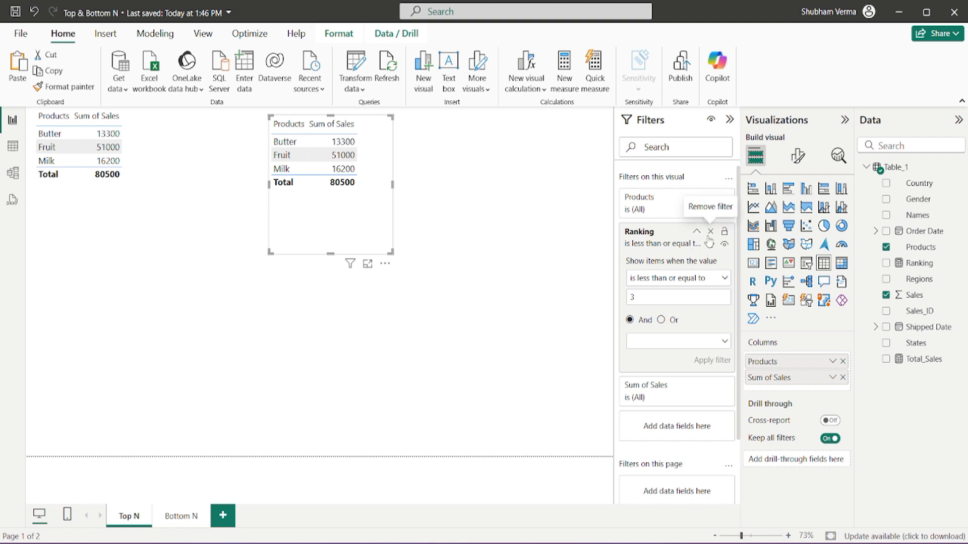
left_click(710, 232)
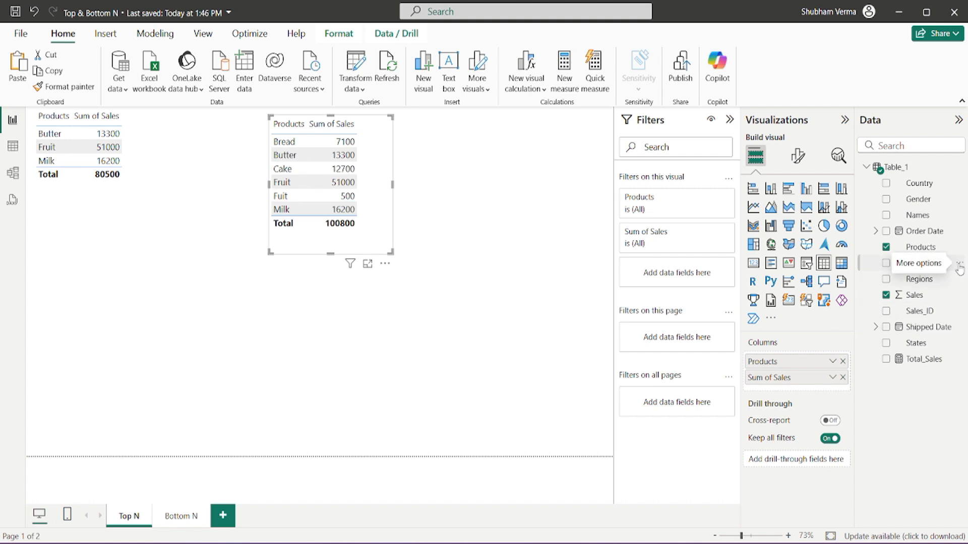
- Add another new measure to Table_1 and name it Top_3Products
left_click(959, 265)
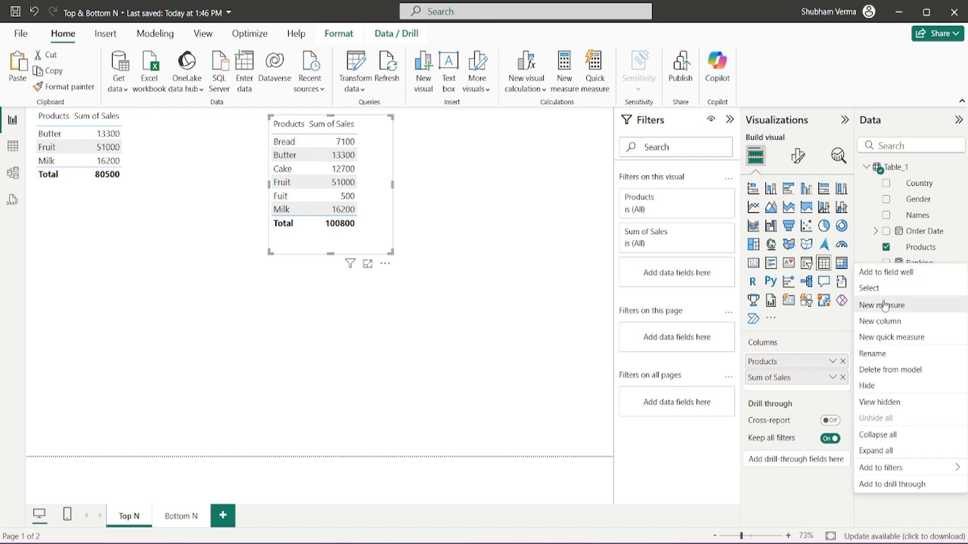
left_click(883, 305)
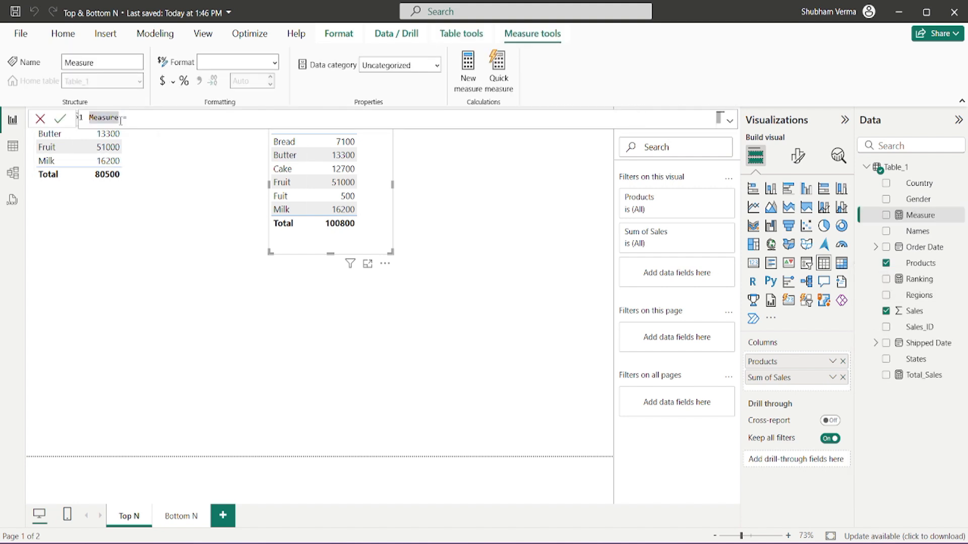
key("BackSpace")
key("BackSpace")
key("BackSpace")
key("BackSpace")
key("BackSpace")
key("BackSpace")
key("BackSpace")
type("Top_3Products")
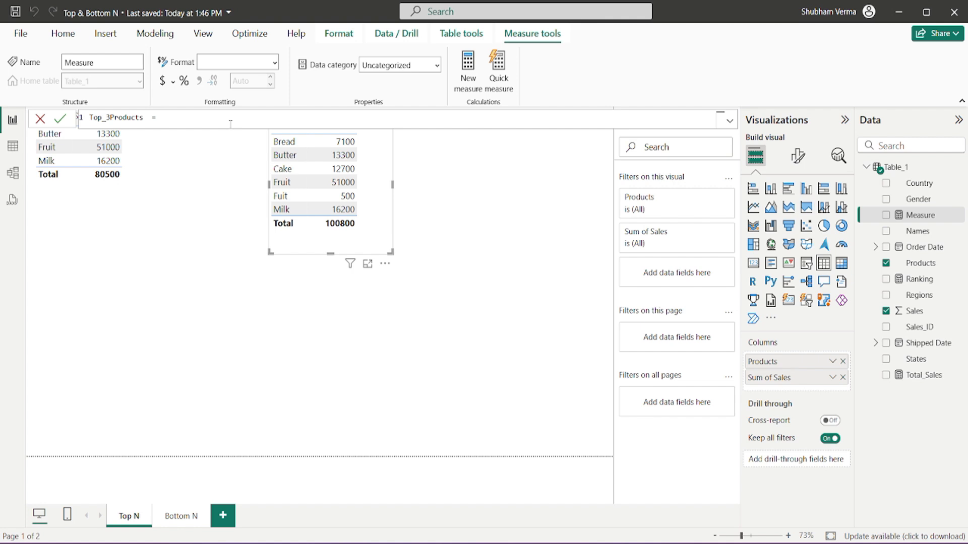
- Begin the Top_3Products formula with an IF function whose logical test is [Ranking]<=3
type("IF(")
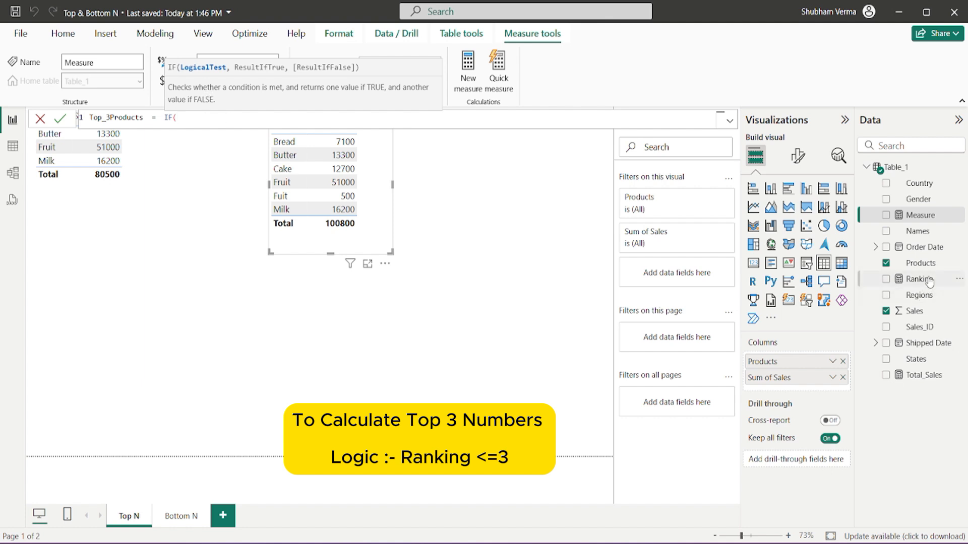
type("ra")
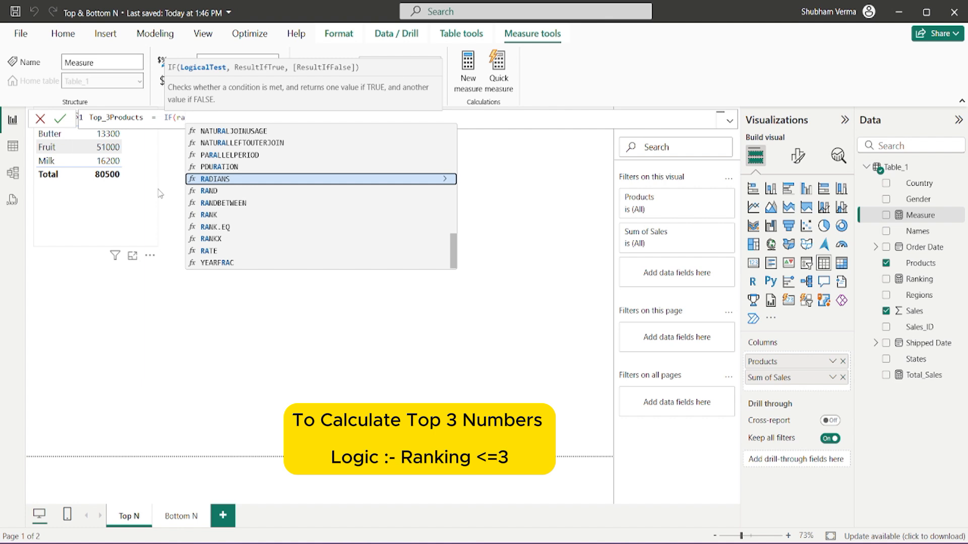
type("nking")
key("Tab")
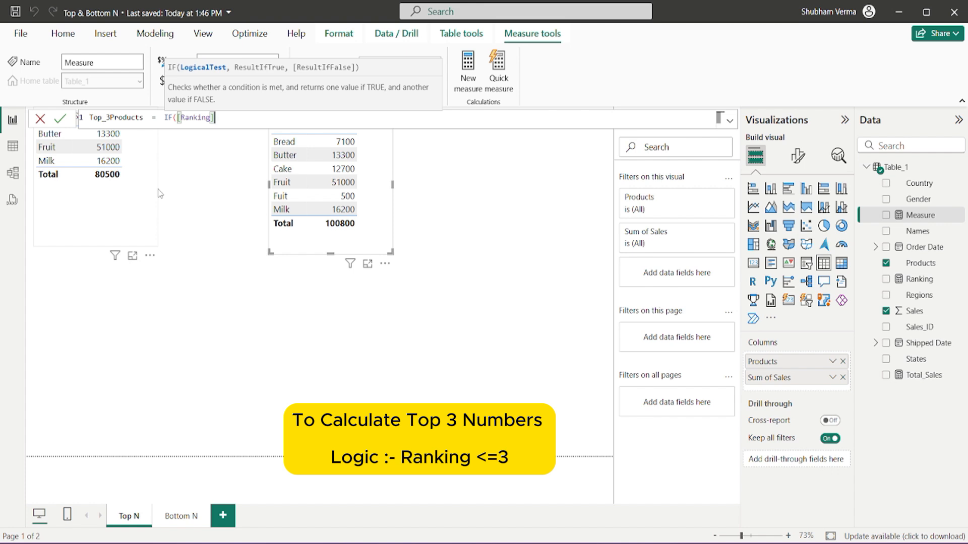
type("<=3")
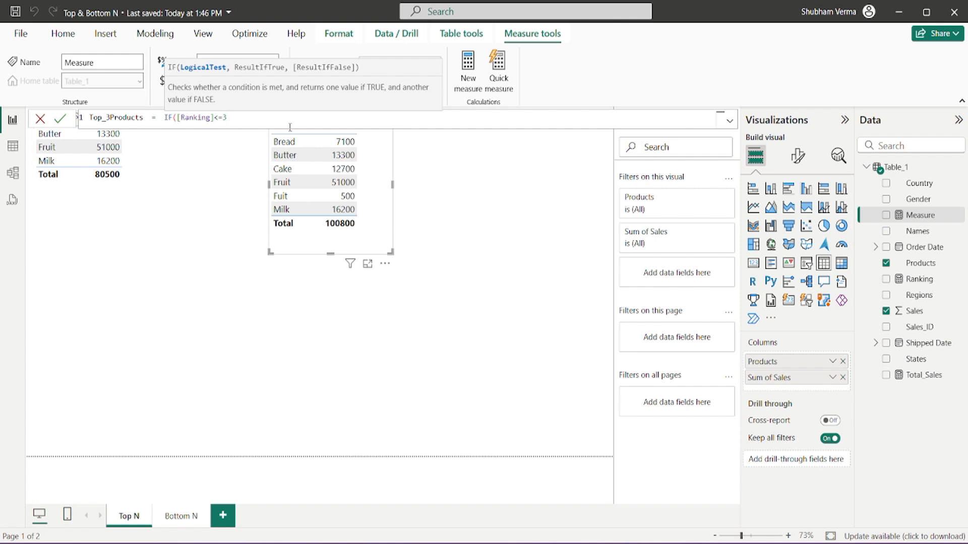
type(",")
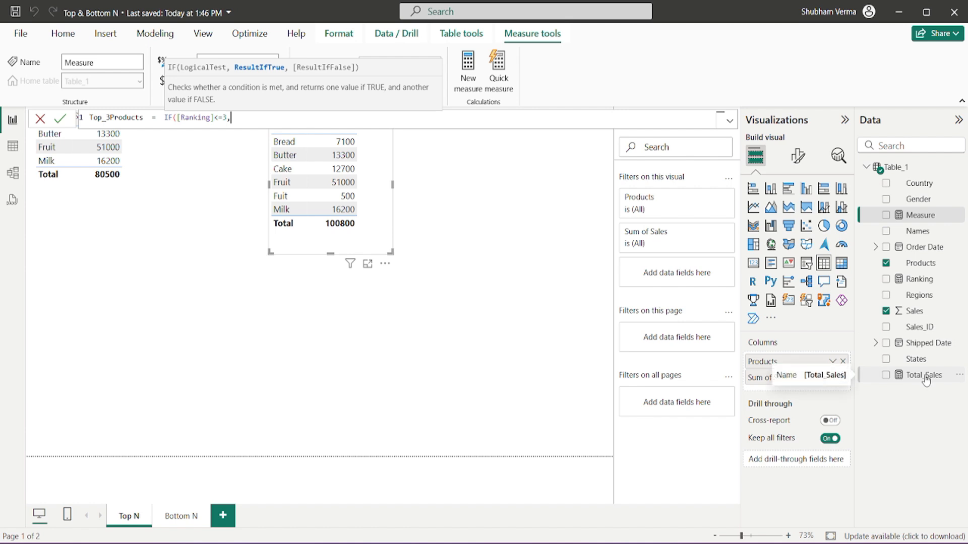
- Complete the IF with [Total_Sales] as the true result and BLANK() as the false result, and commit the measure
type("tot")
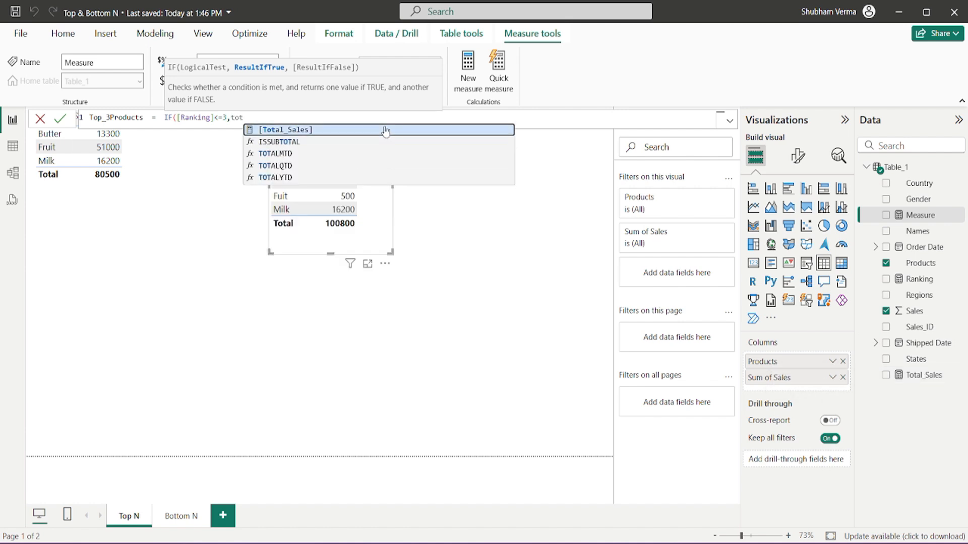
left_click(385, 130)
type(",")
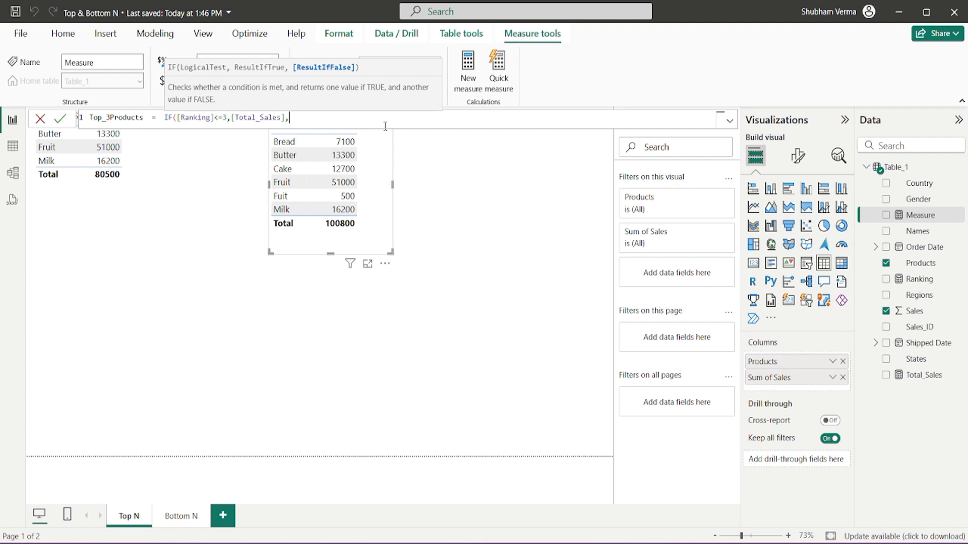
type("BL")
key("Tab")
type("))")
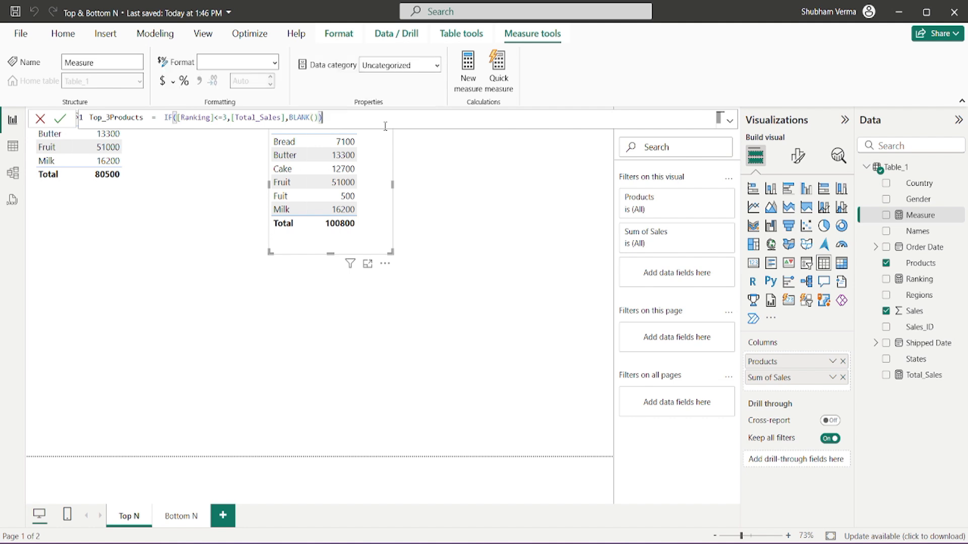
key("Return")
- Replace Sum of Sales with the Top_3Products measure in the second table and review the measure's formula
left_click(380, 217)
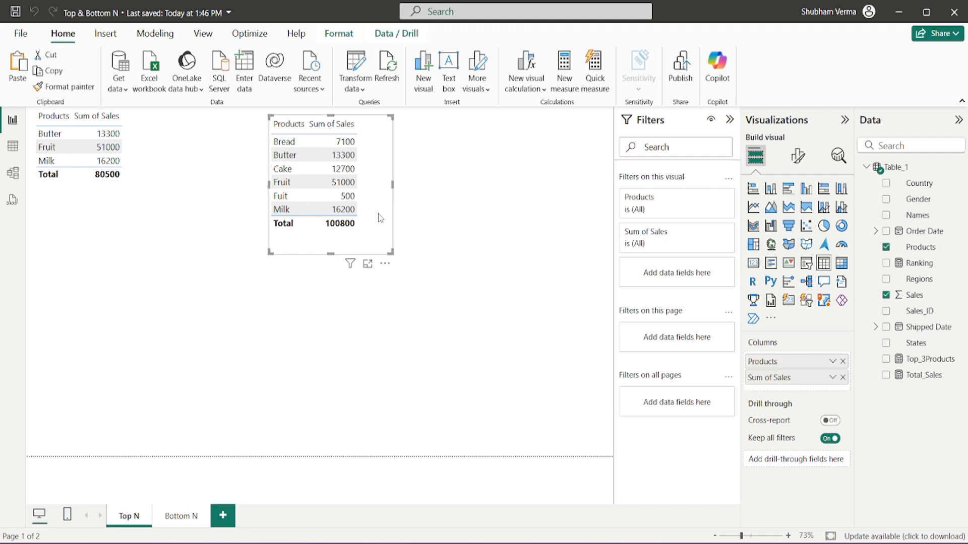
left_click(842, 378)
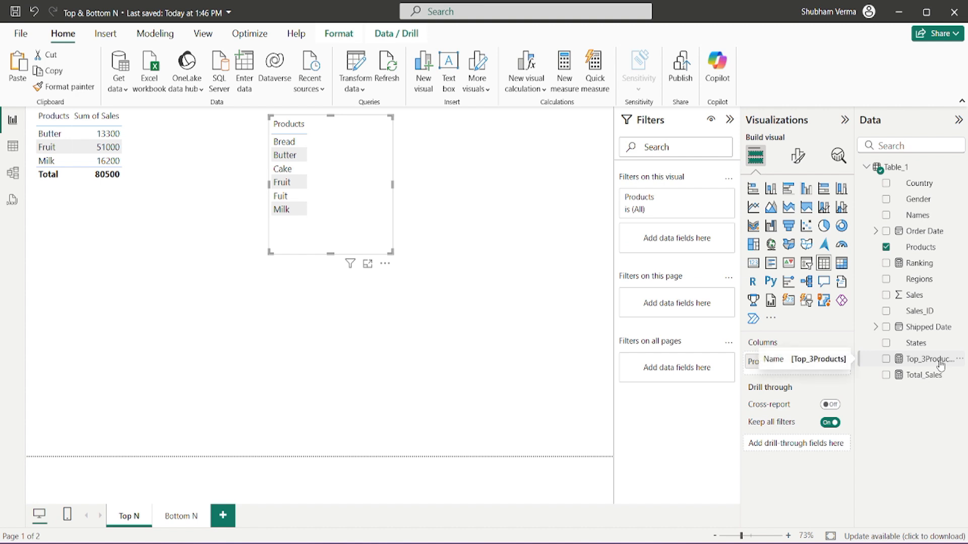
left_click_drag(940, 365, 374, 243)
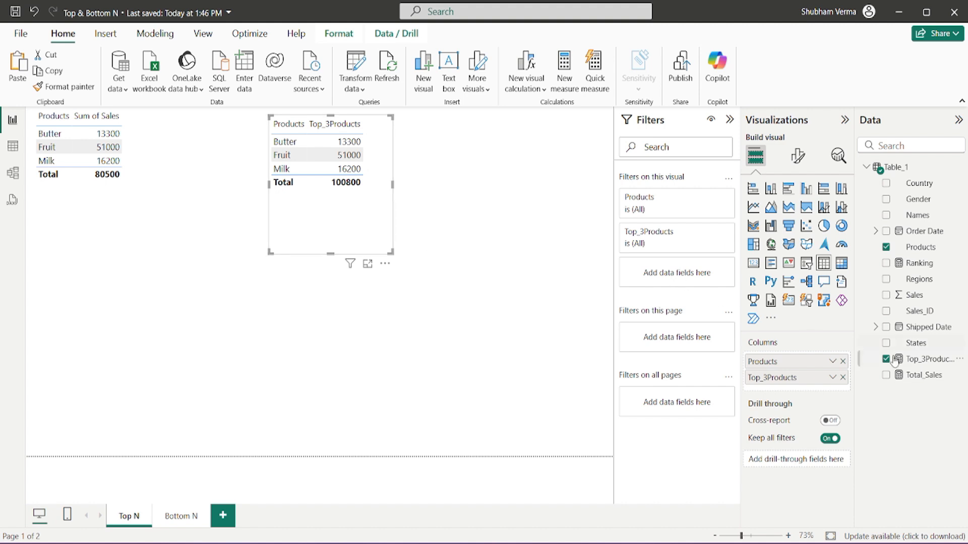
left_click(922, 363)
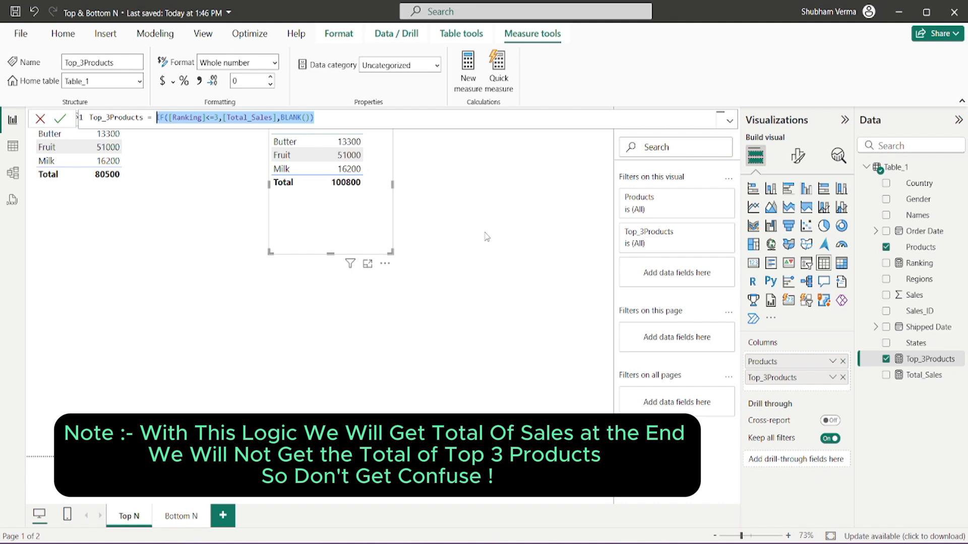
left_click(486, 237)
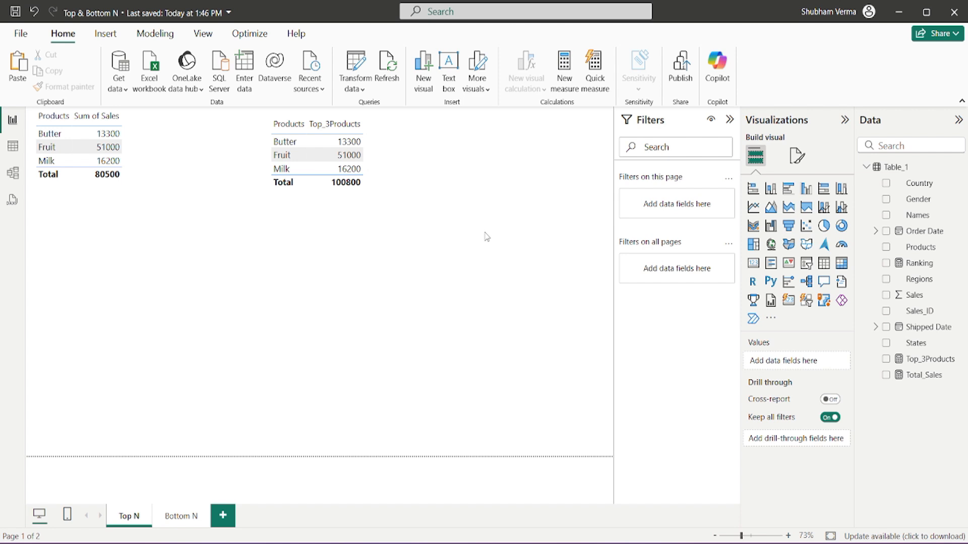
- Duplicate the Top_3Products table, place the copy below the original, and leave only the Products field in it
left_click(361, 235)
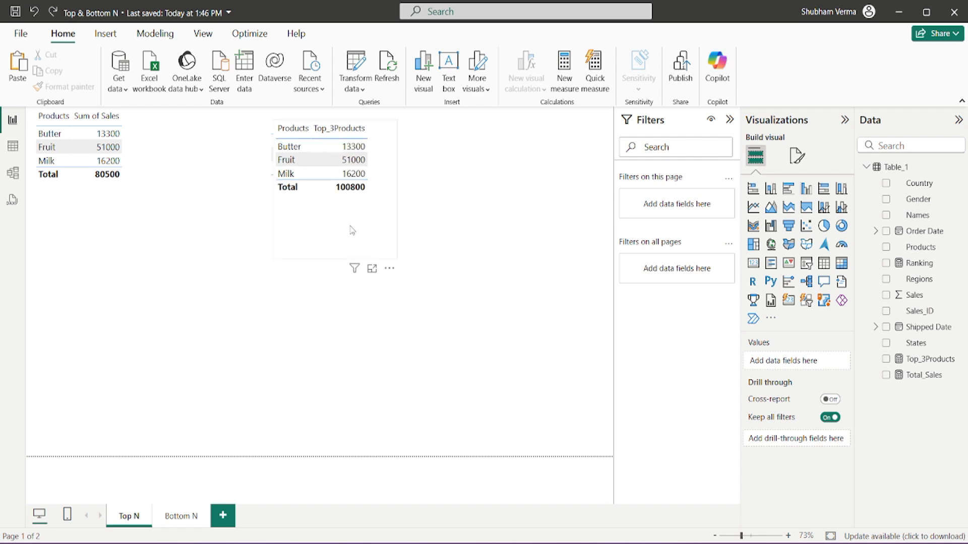
left_click_drag(351, 226, 345, 419)
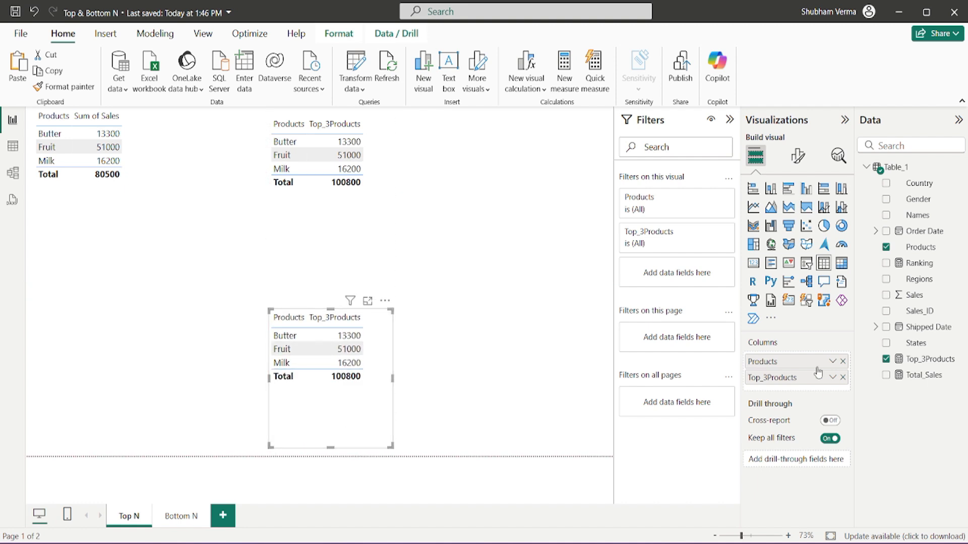
left_click(843, 363)
left_click(843, 362)
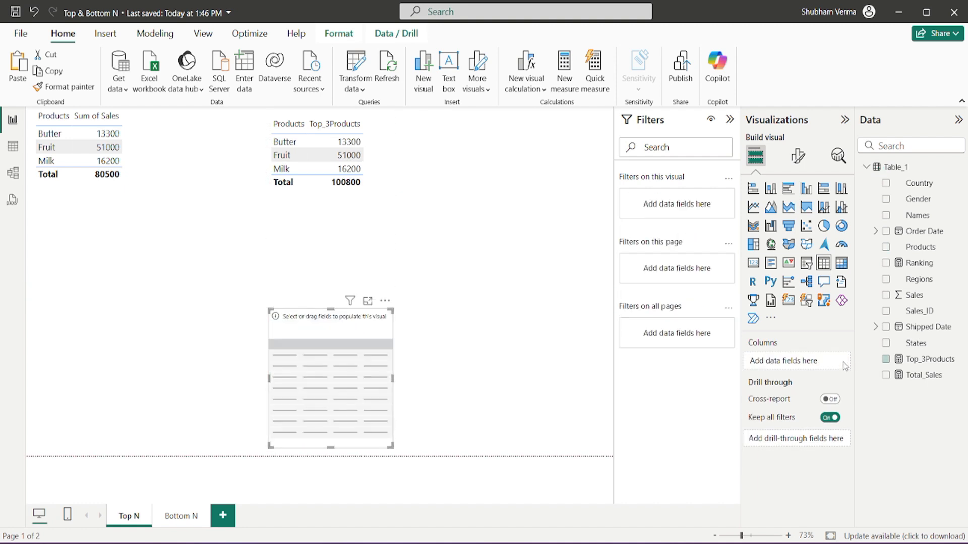
left_click_drag(932, 250, 787, 361)
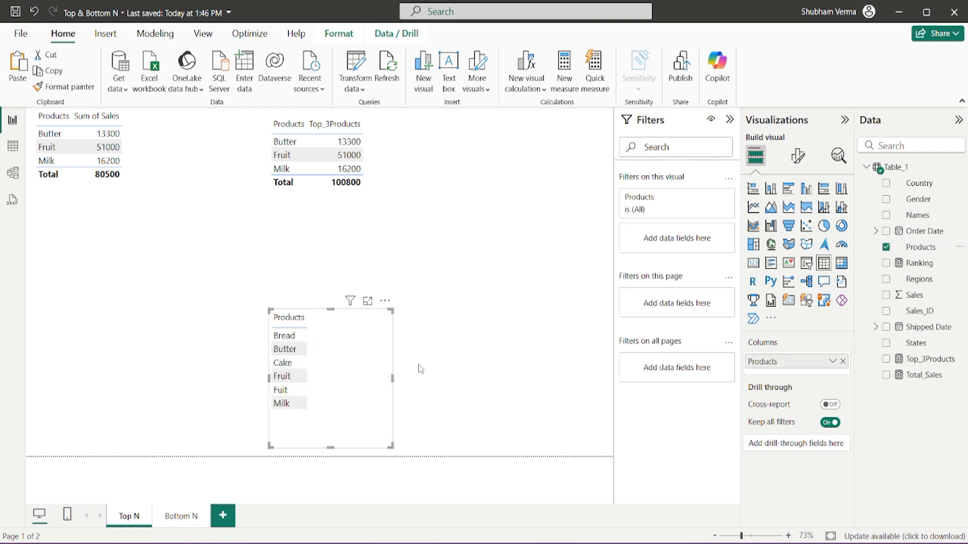
- Add a new measure to Table_1 and name it Top_3Product(2)
left_click(959, 247)
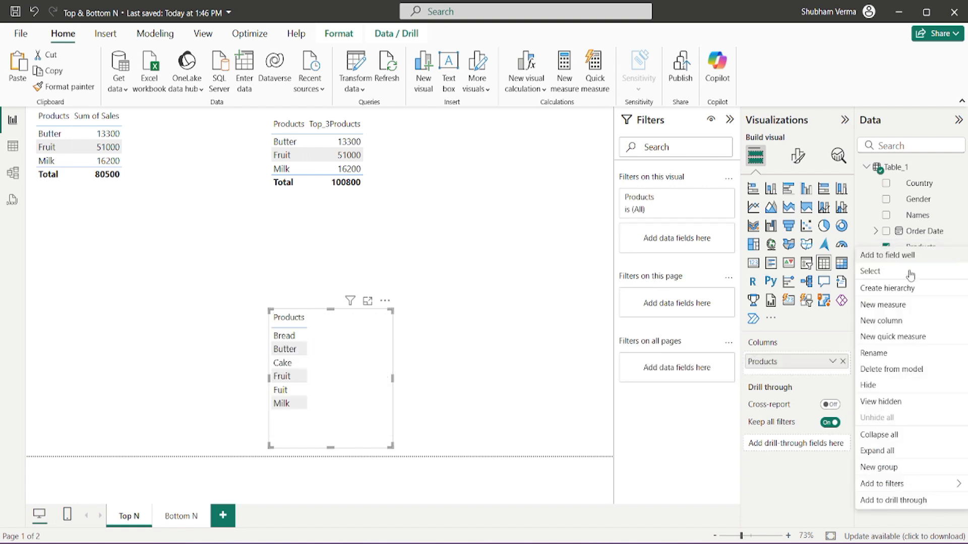
left_click(882, 305)
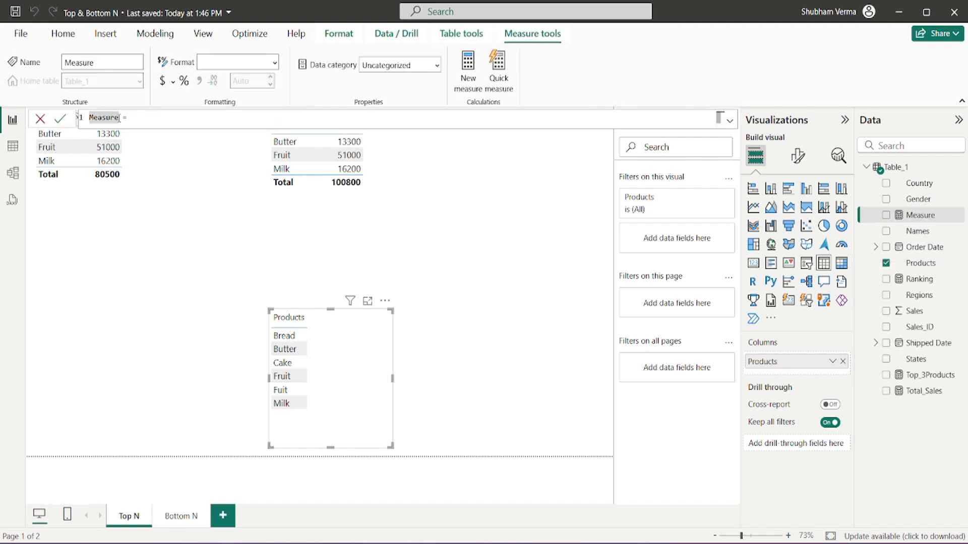
left_click(120, 117)
key("BackSpace")
key("BackSpace")
key("BackSpace")
key("BackSpace")
key("BackSpace")
key("BackSpace")
key("BackSpace")
type("Top_3Product")
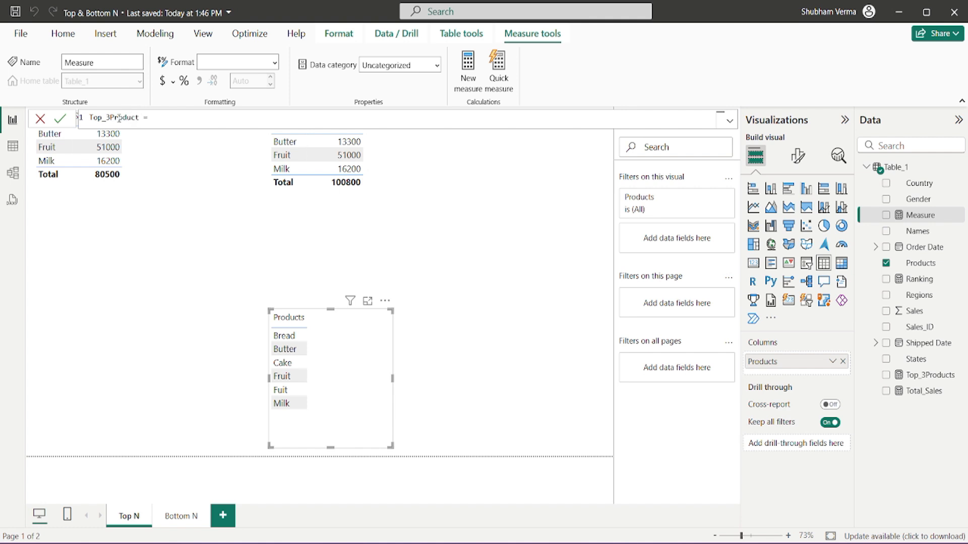
type("(2")
type(")")
- Begin the Top_3Product(2) formula with a CALCULATE function that uses [Total_Sales] as its expression
key("End")
type("ca")
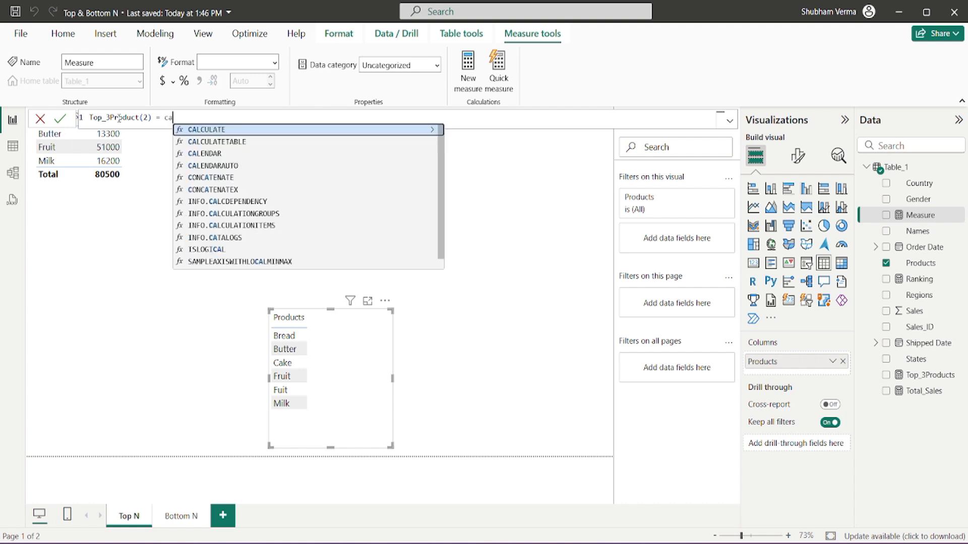
key("Tab")
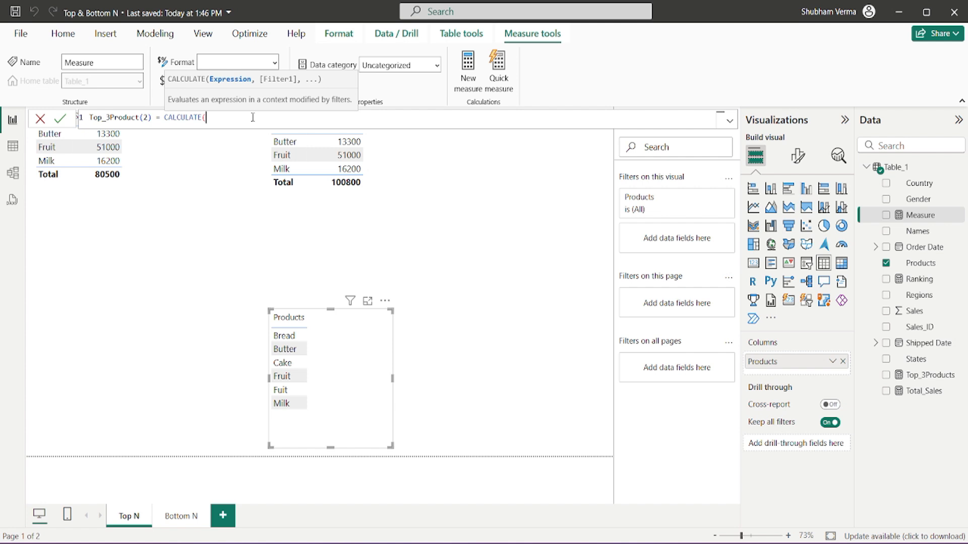
type("[Total_Sales]")
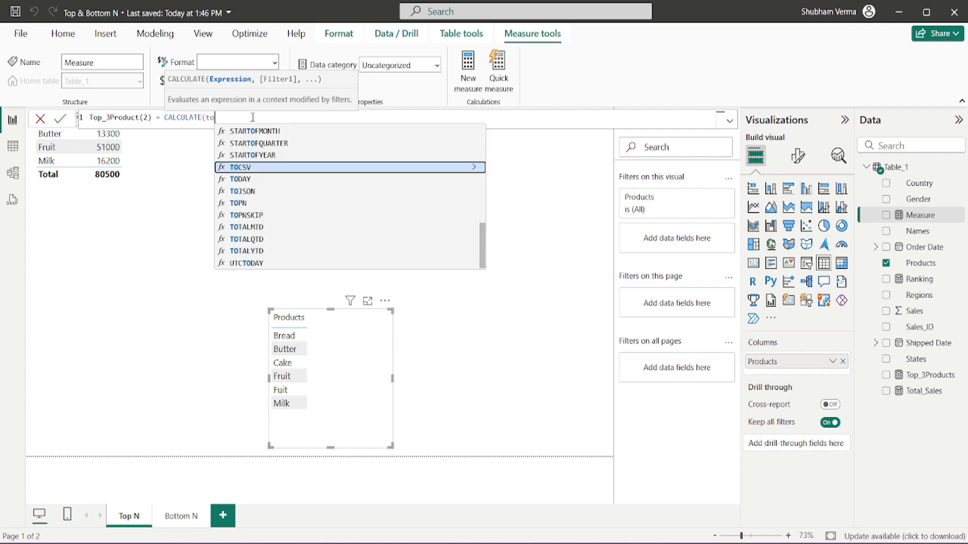
key("Up")
key("Up")
key("Tab")
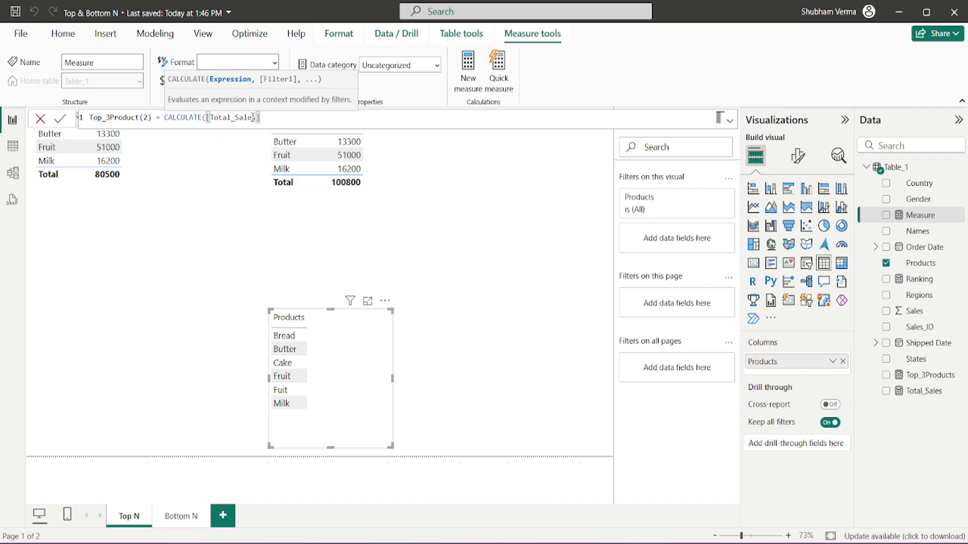
type(",")
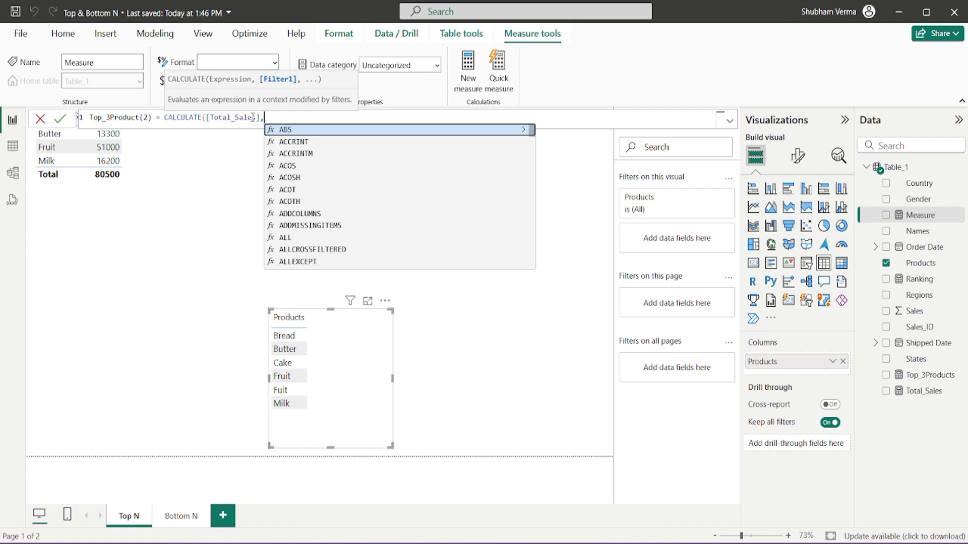
- Add a TOPN filter to the CALCULATE with an N value of 3 and All(Table_1[Products]) as its table
type("top")
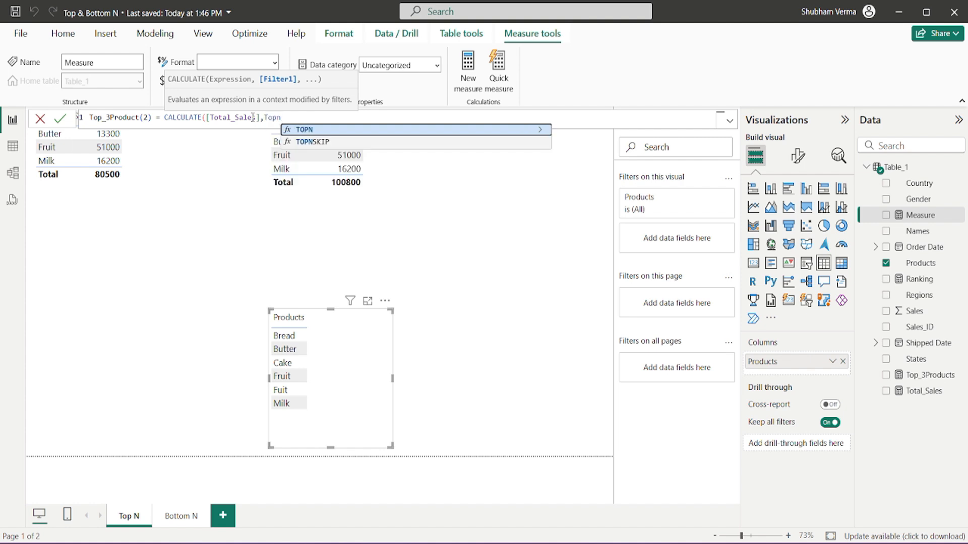
key("Tab")
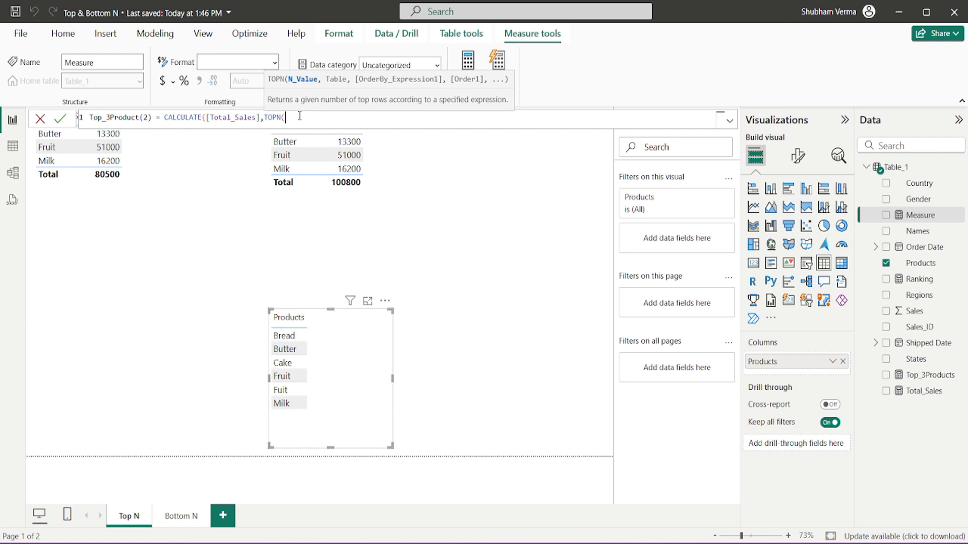
type("3,")
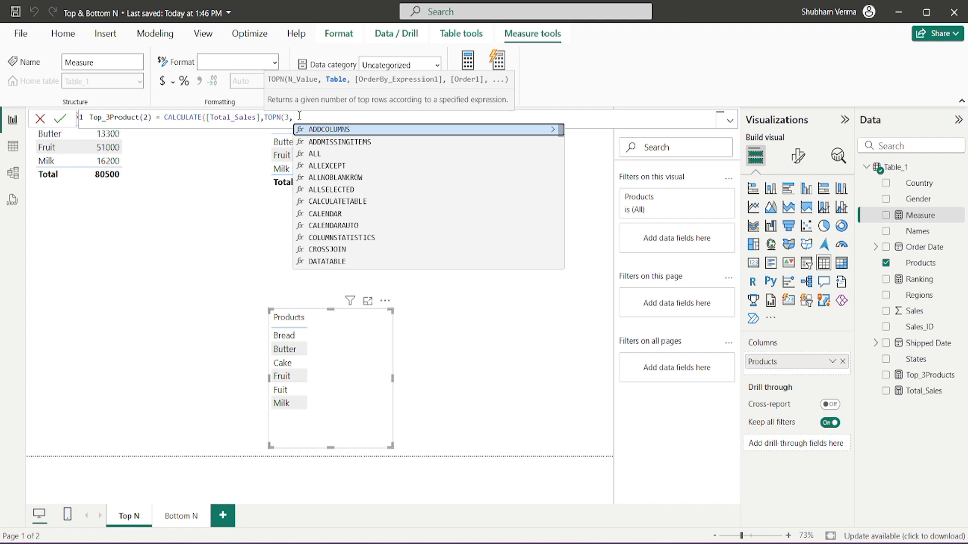
type("All")
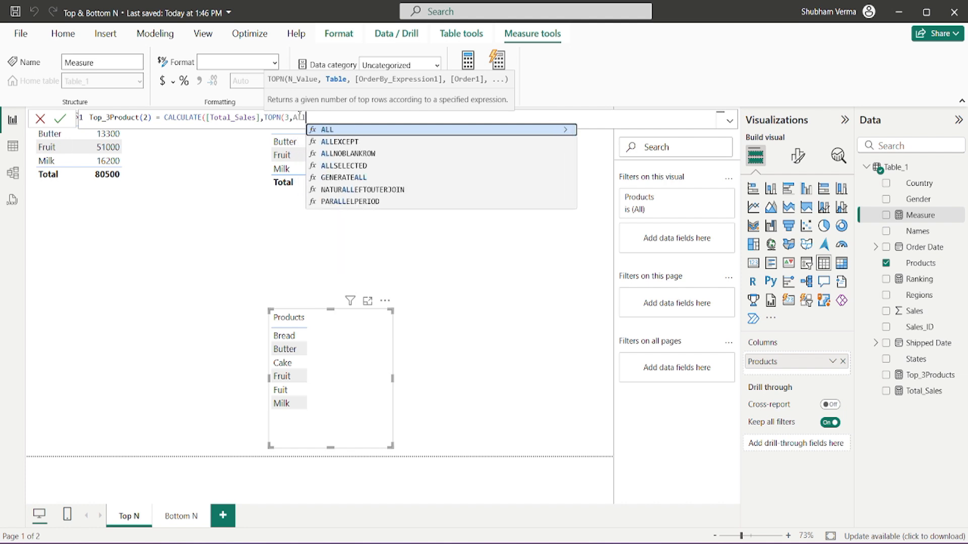
type("(pro")
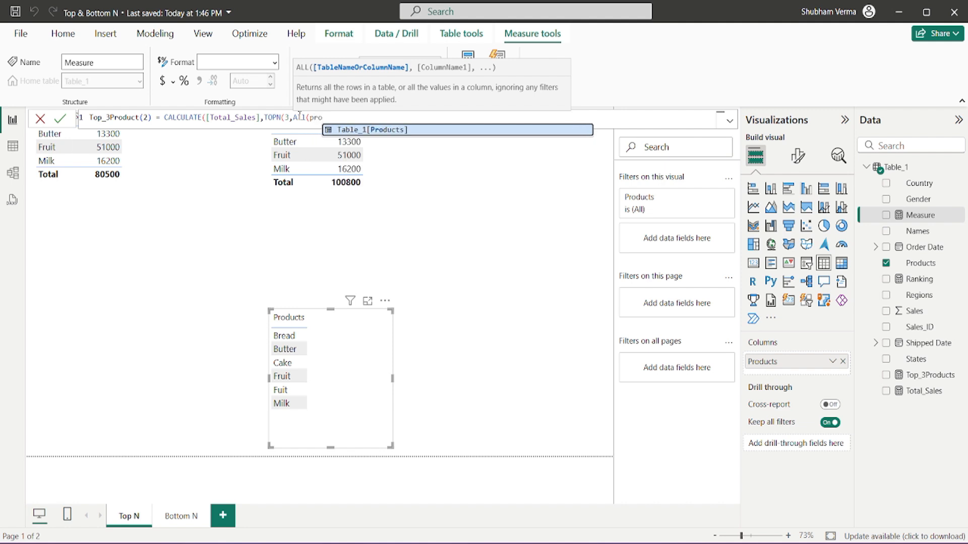
key("Tab")
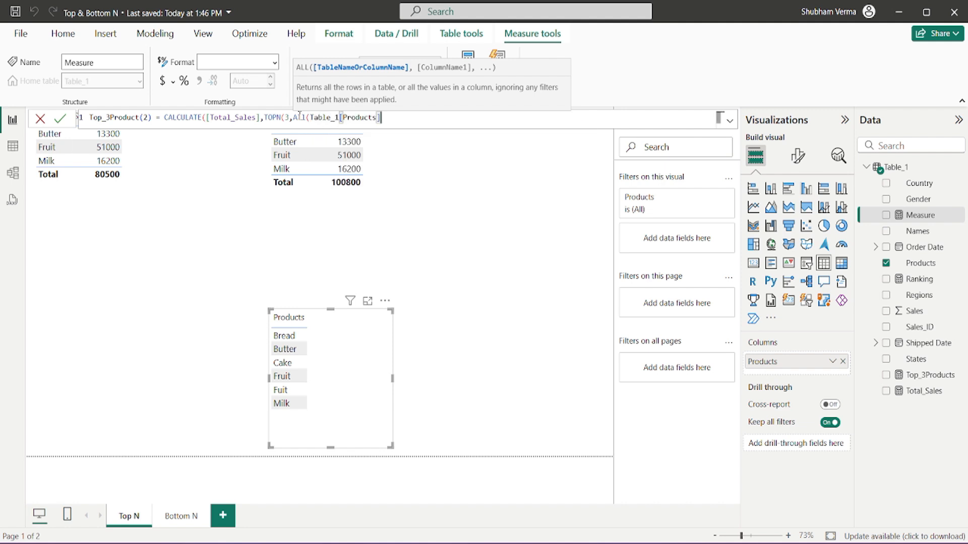
type(")")
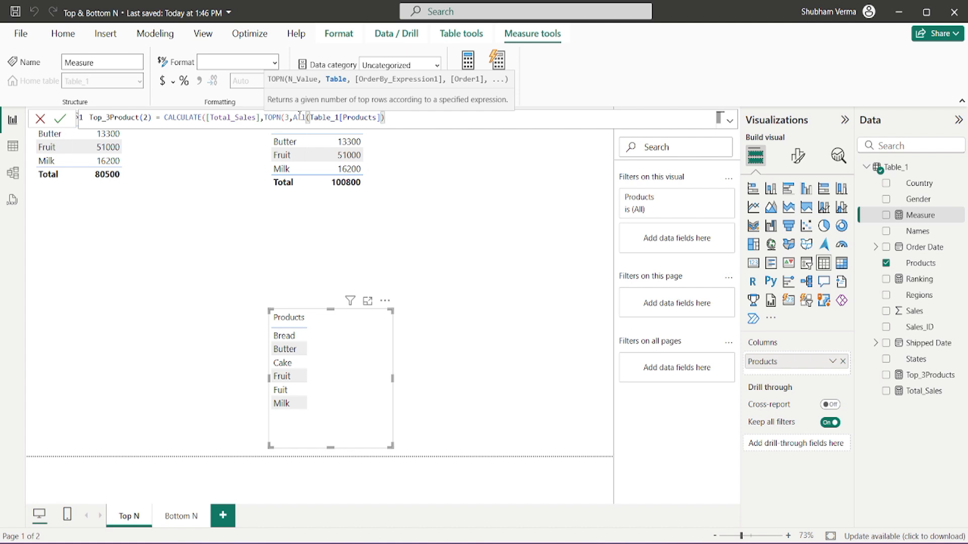
- Finish the TOPN filter with [Total_Sales] as its order expression and add the Top_3Product (2) measure to the lower Products table
type(",")
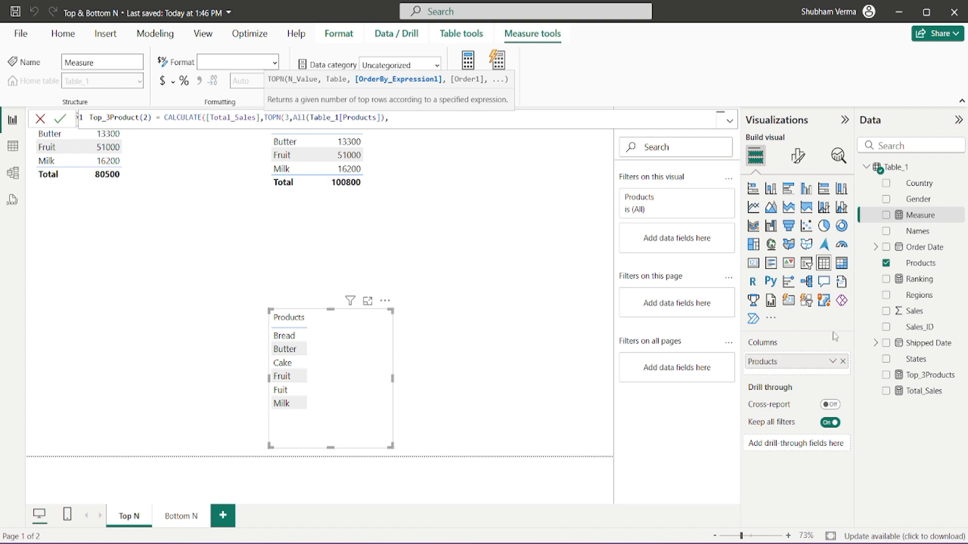
type("tot")
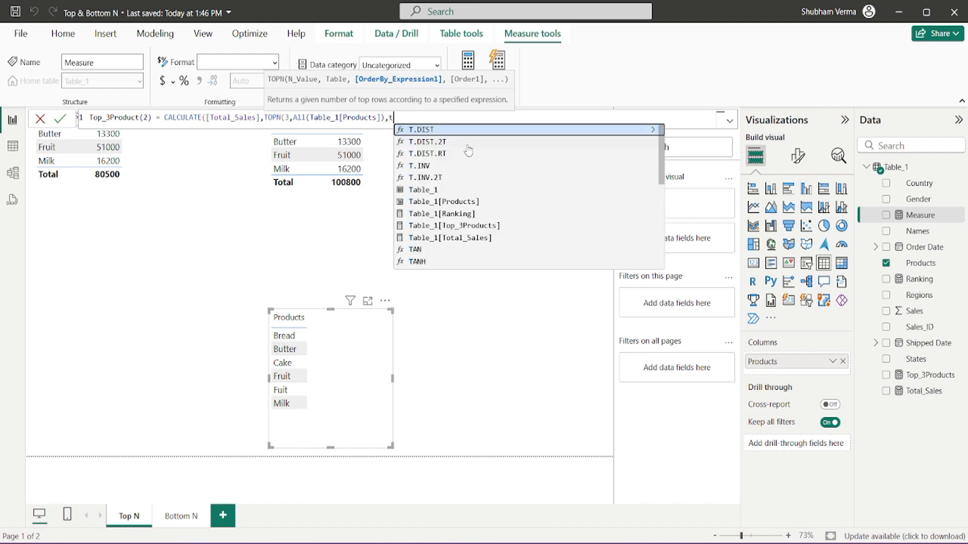
key("Up")
key("Tab")
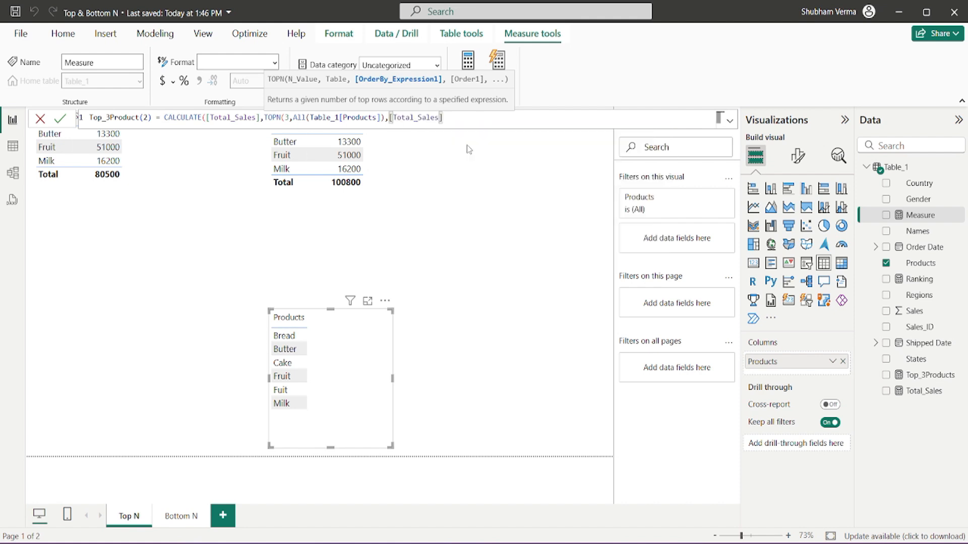
type(")")
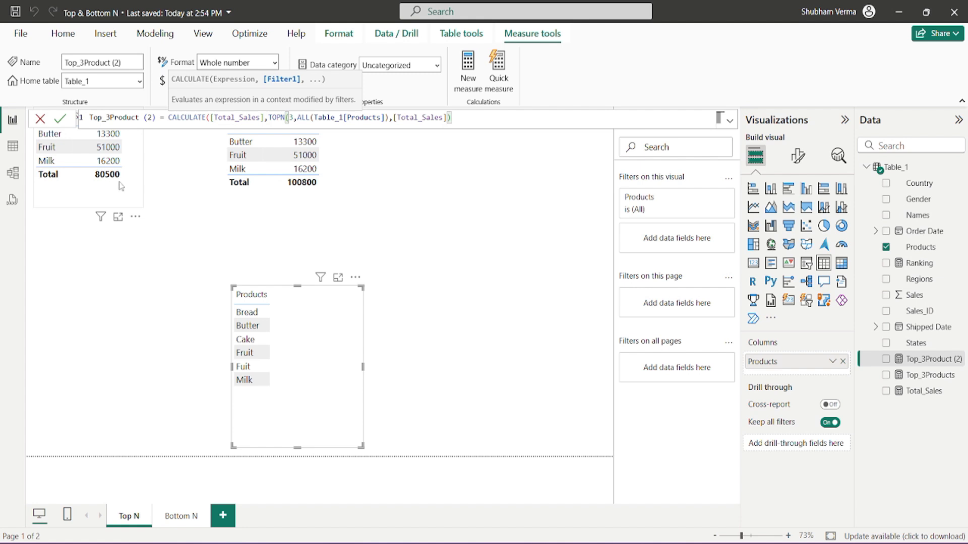
key("Return")
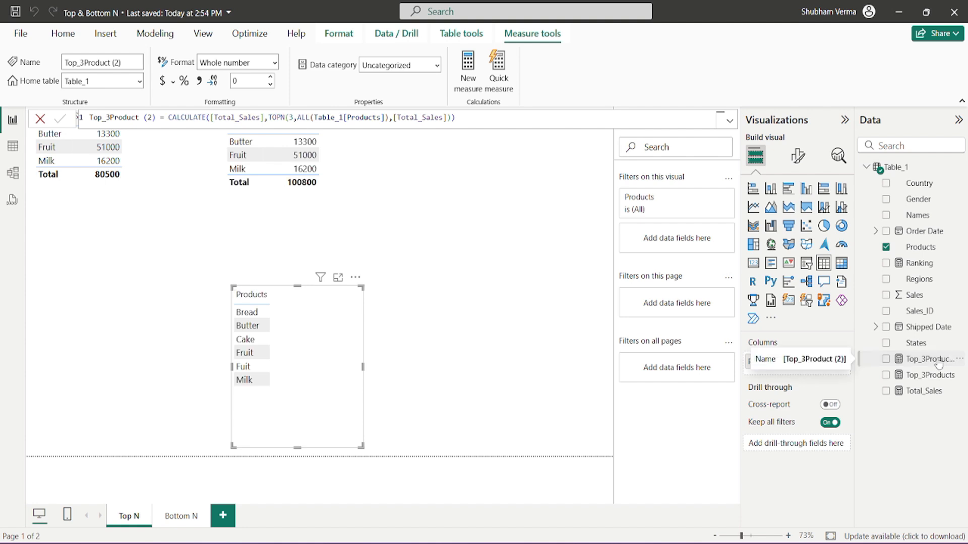
left_click_drag(939, 364, 345, 388)
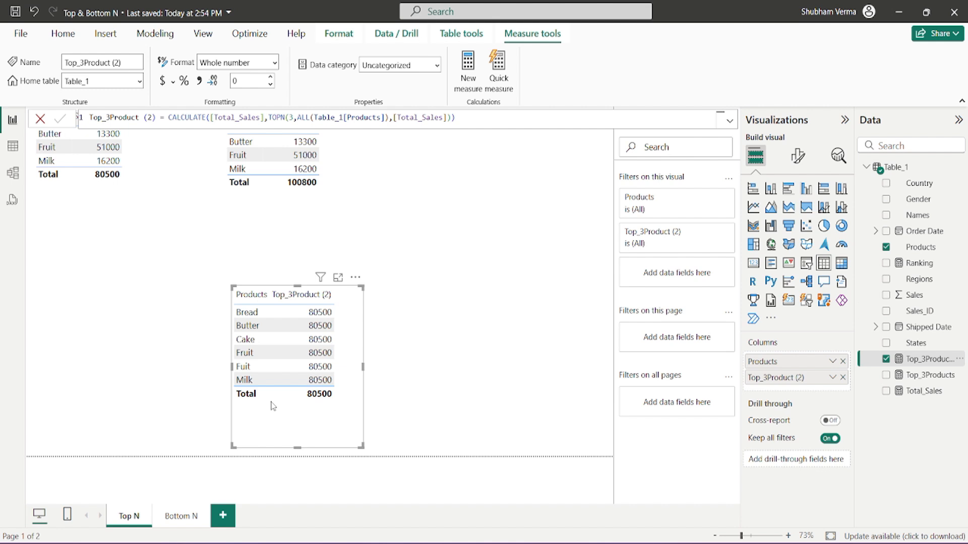
- Add VALUES(Table_1[Products]) as a second CALCULATE filter in the Top_3Product (2) measure
left_click(474, 118)
type(",")
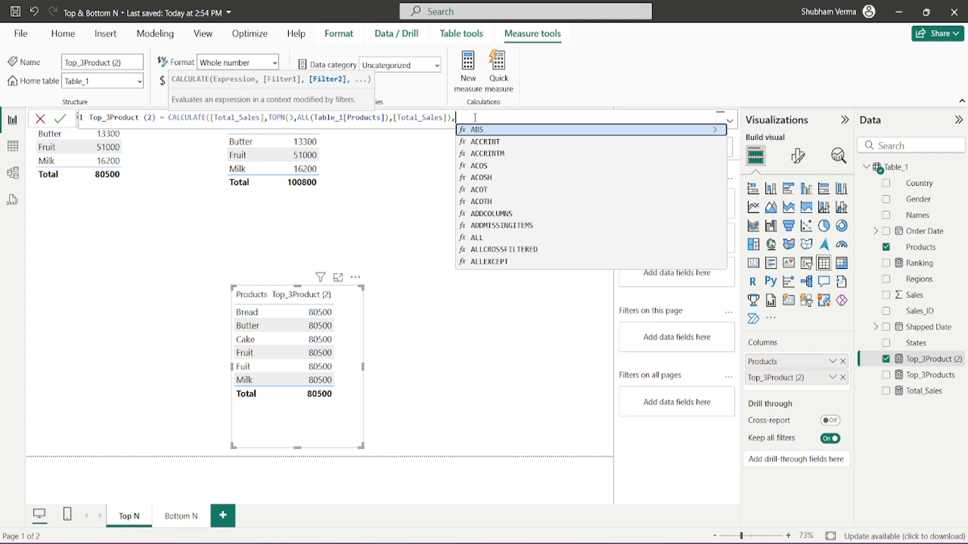
type("VALUES(")
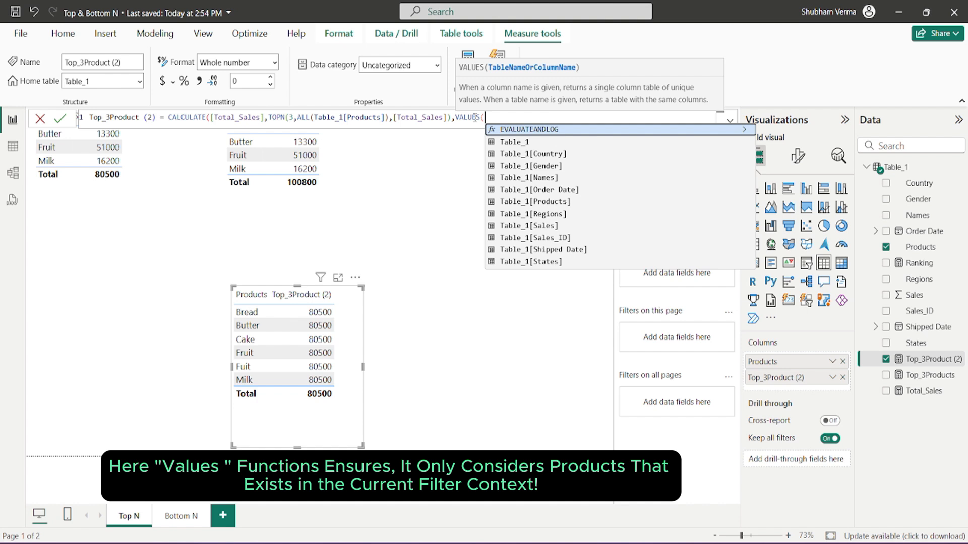
type("prod")
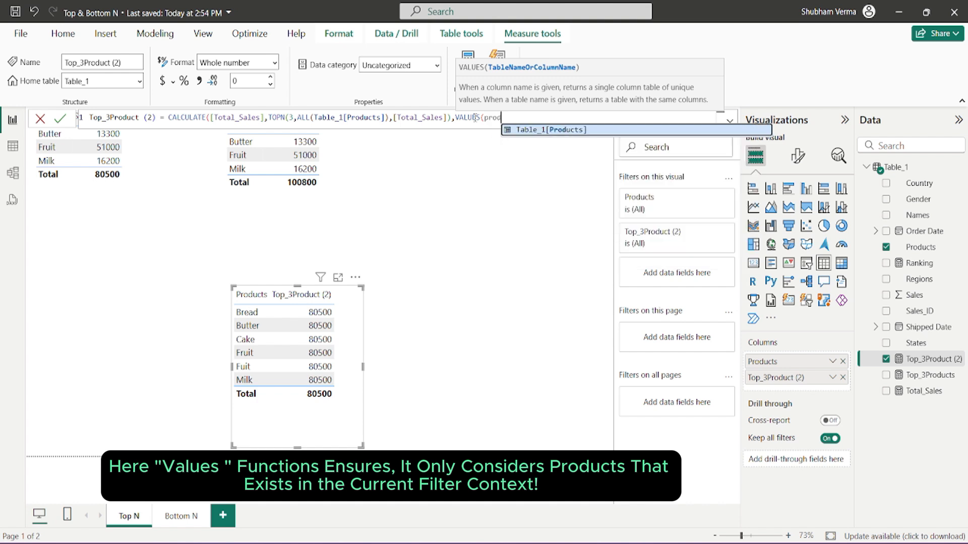
key("Tab")
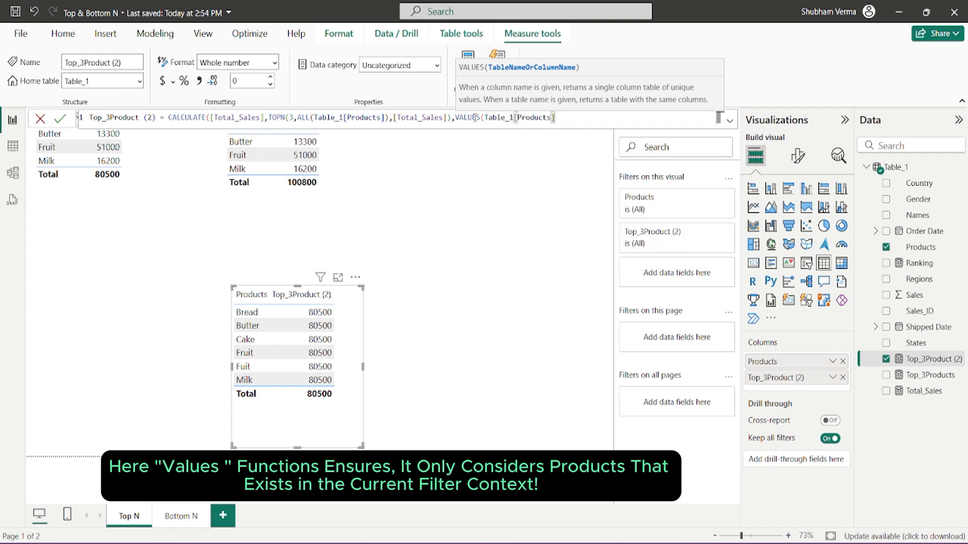
type(")")
type(")")
key("Return")
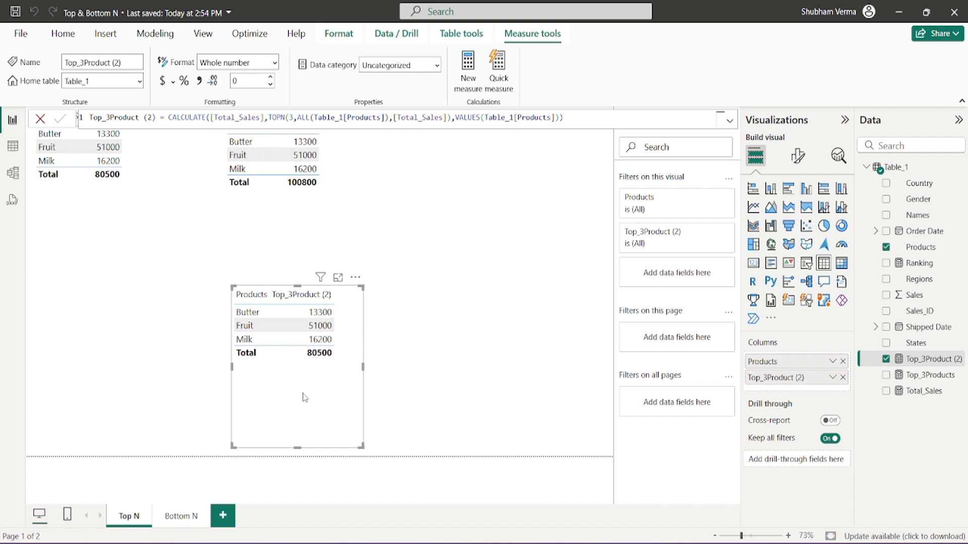
left_click(414, 402)
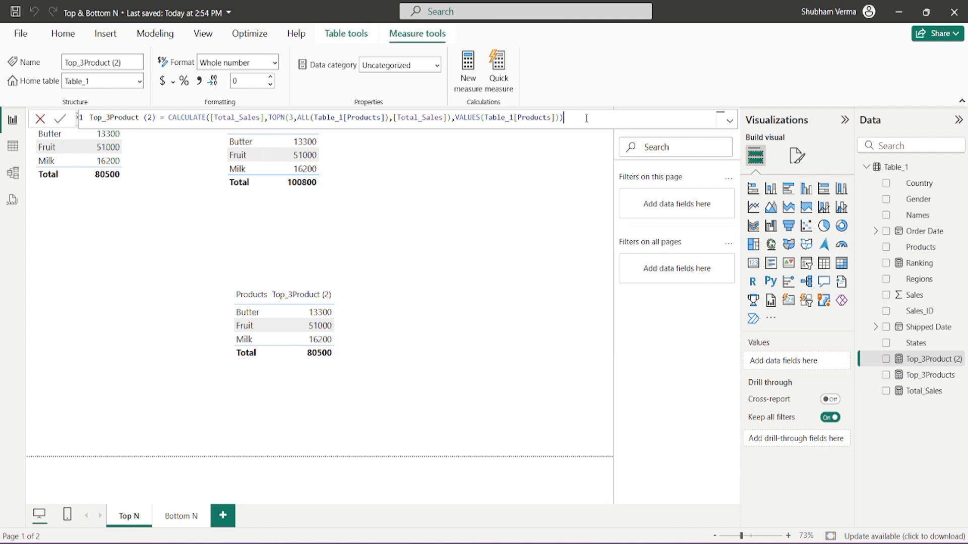
left_click_drag(567, 118, 169, 118)
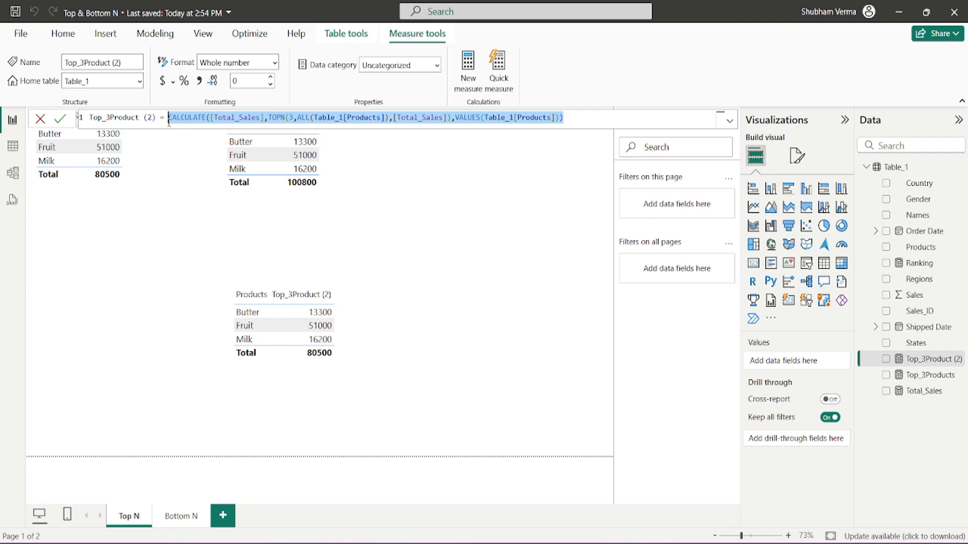
left_click(326, 210)
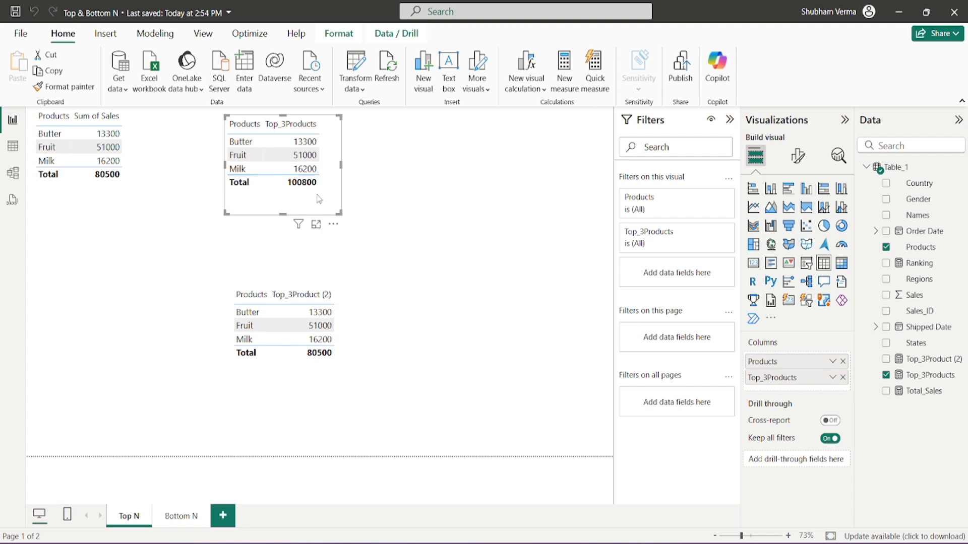
left_click(514, 269)
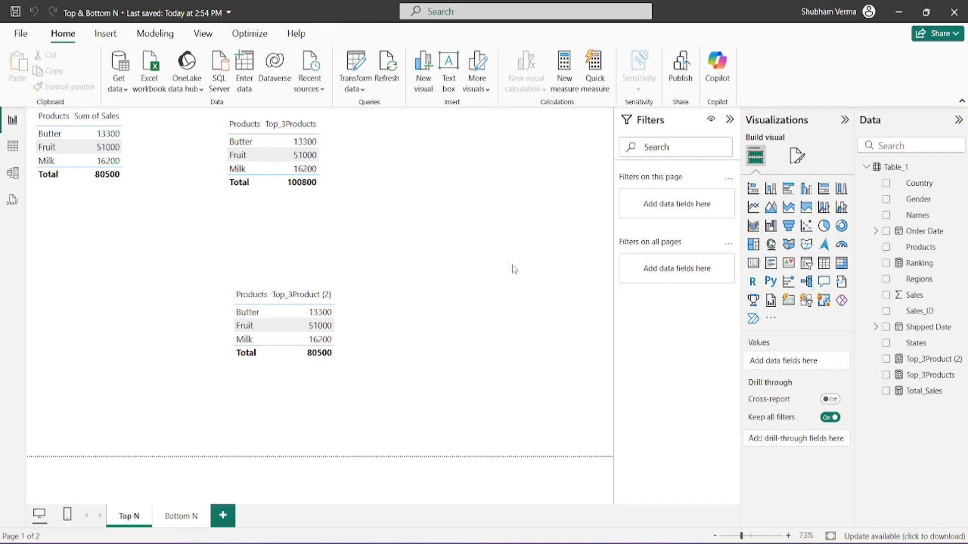
- Add a card visual showing the sum of Sales and set its callout value's display units to None
left_click(755, 266)
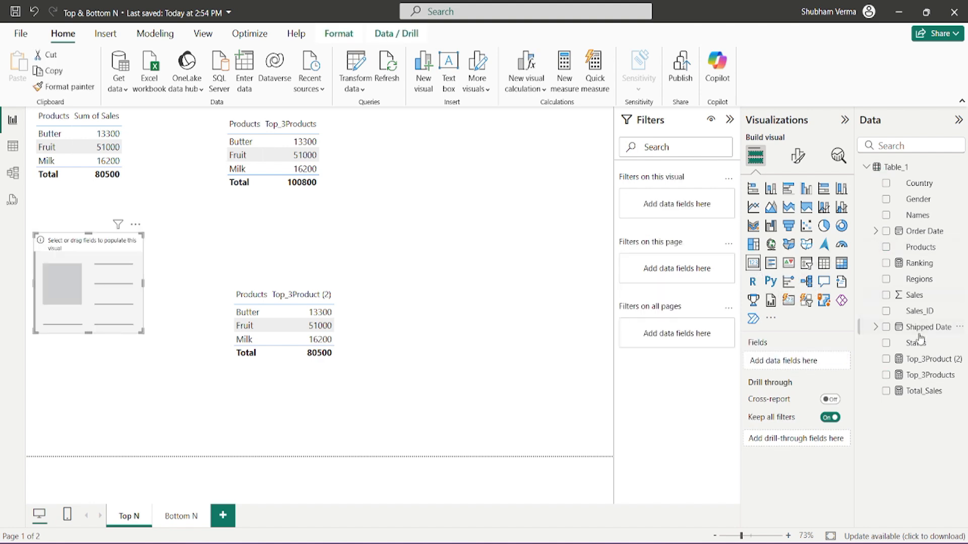
left_click_drag(923, 301, 118, 325)
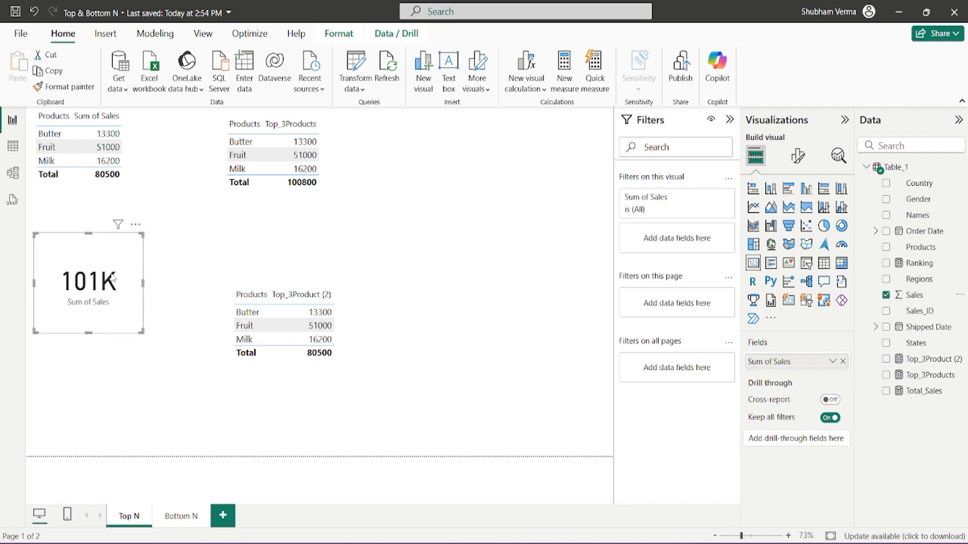
left_click(797, 160)
left_click(753, 248)
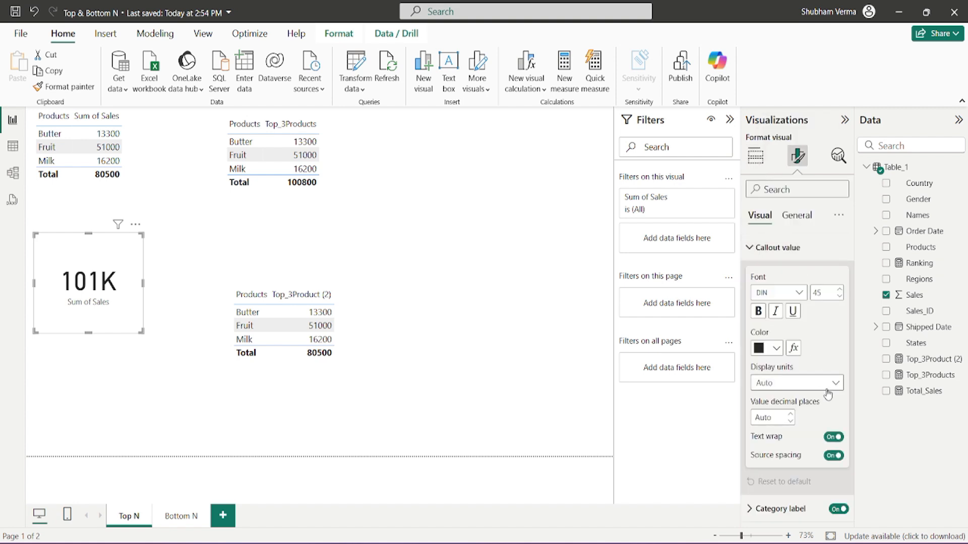
left_click(841, 384)
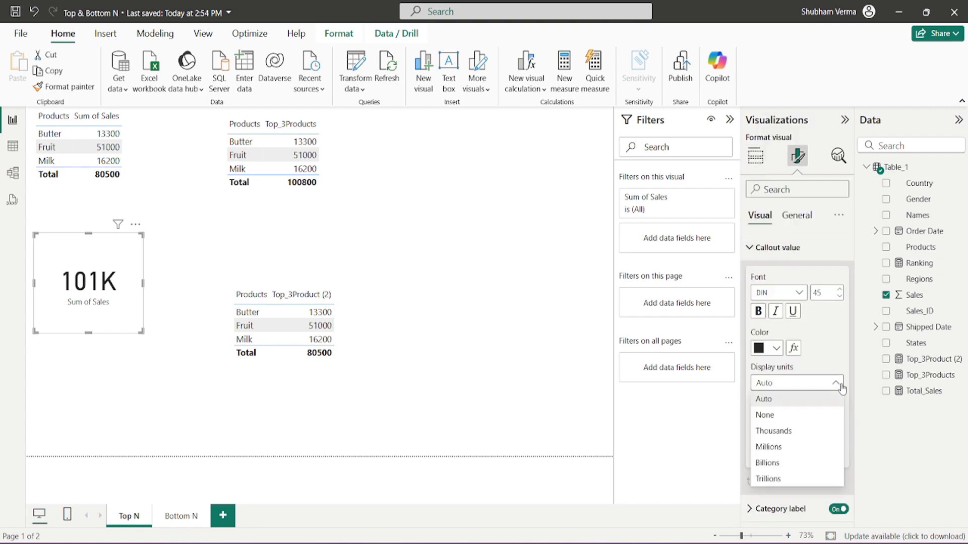
left_click(769, 419)
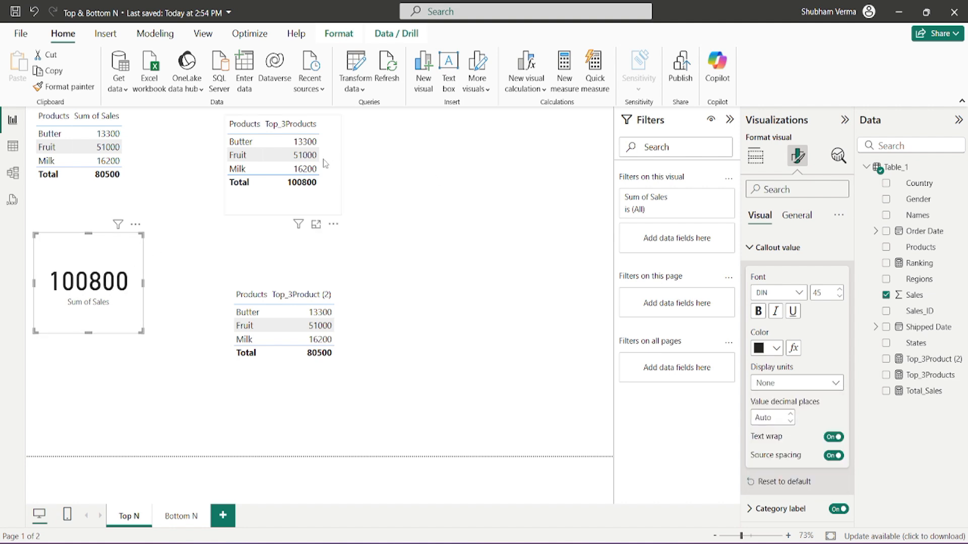
left_click(336, 206)
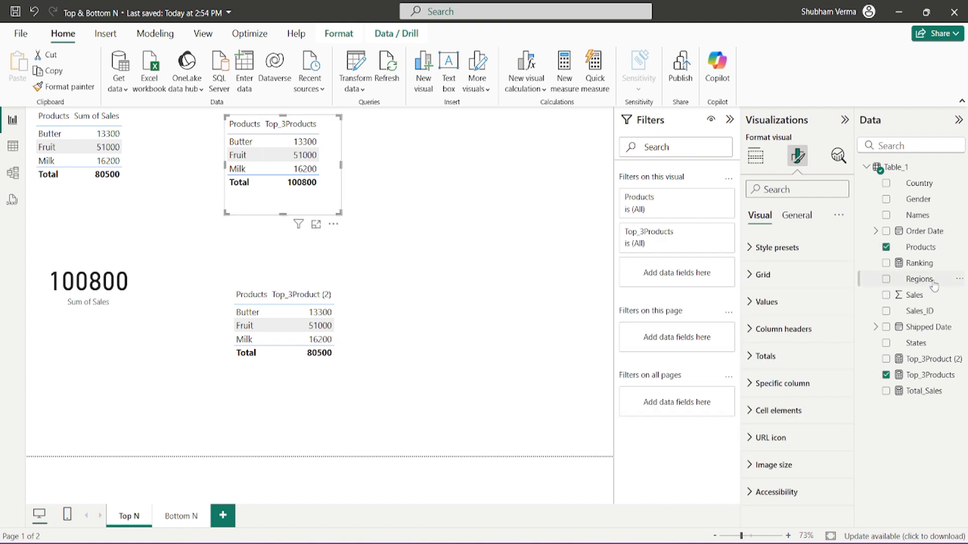
left_click(929, 376)
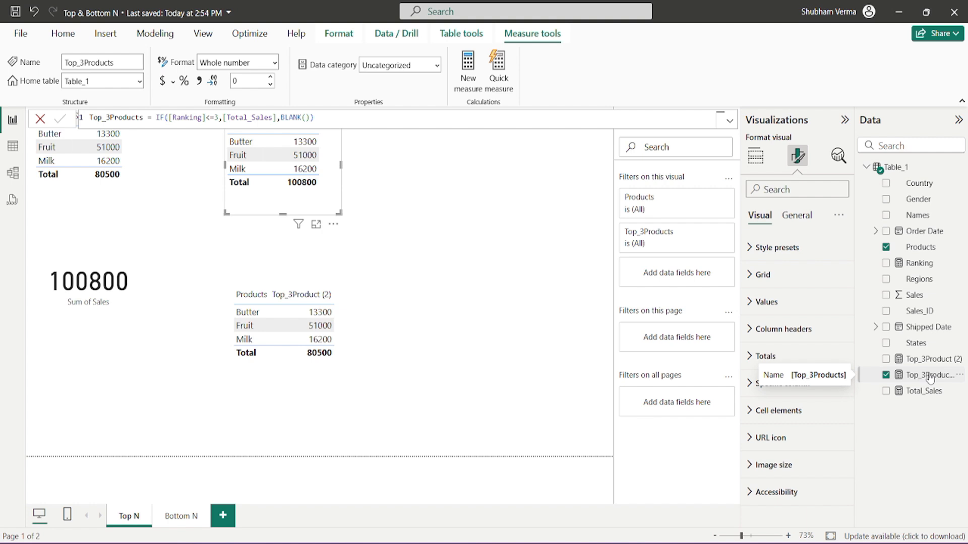
- Copy the Products and Sum of Sales table from the Top N page to the Bottom N page
left_click(140, 174)
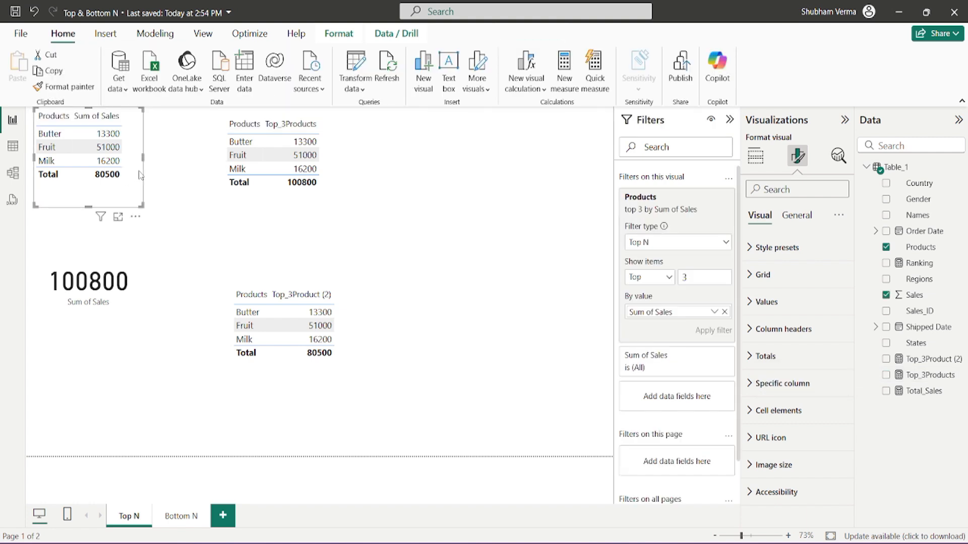
left_click(184, 437)
left_click(186, 522)
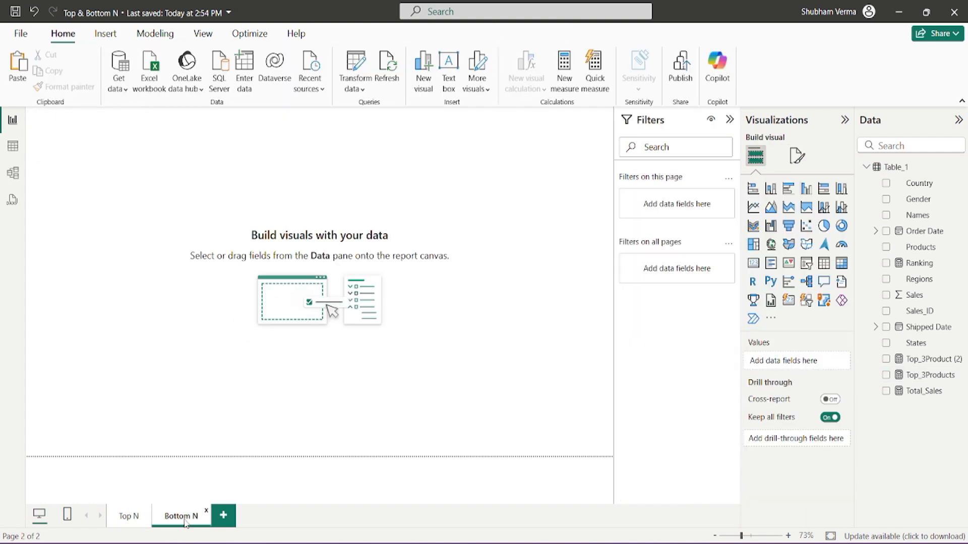
key("ctrl+v")
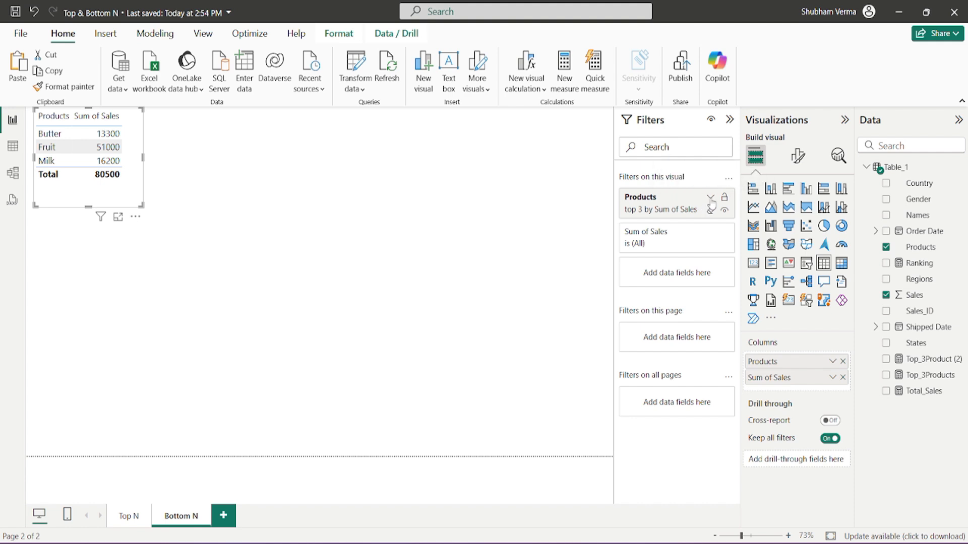
- Change the copied table's Products filter to show the bottom 3 items by Sum of Sales and apply it
left_click(710, 198)
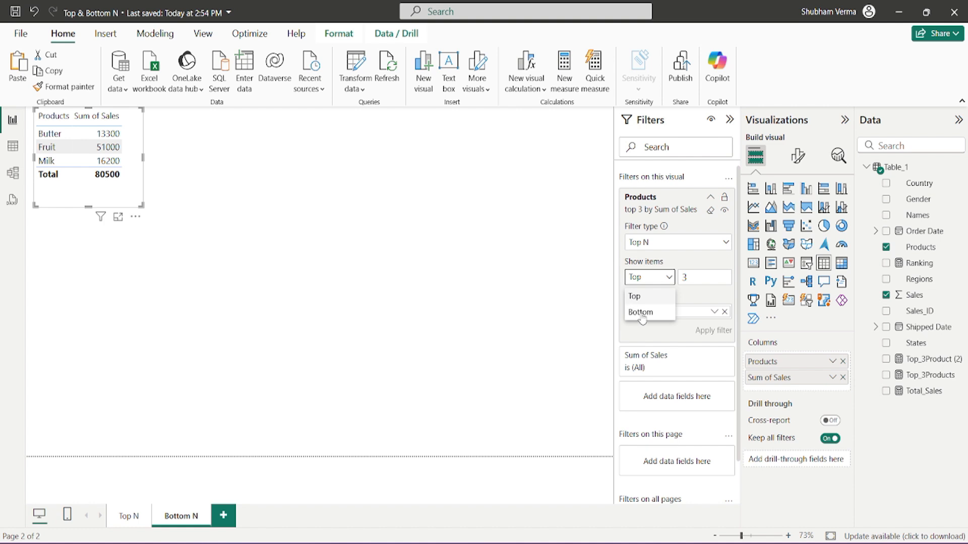
left_click(640, 313)
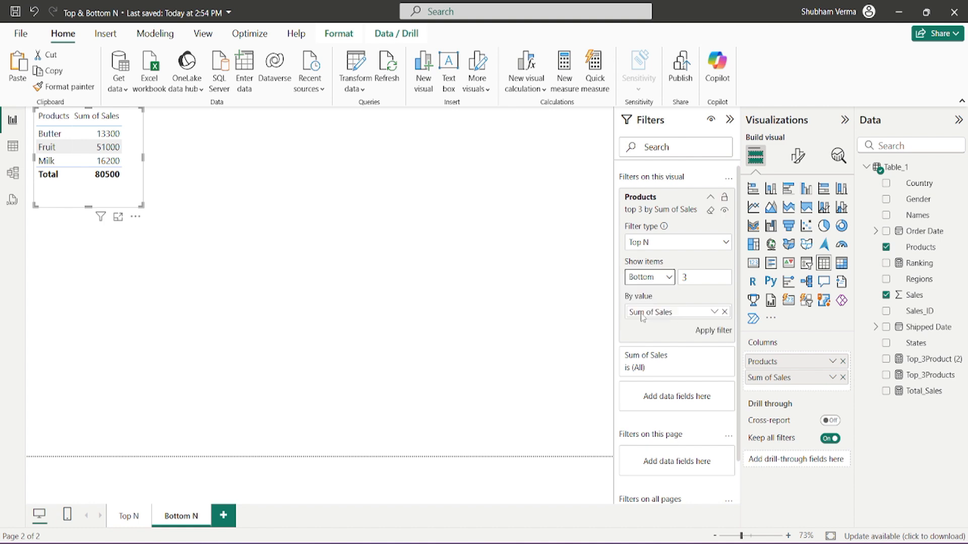
left_click(718, 331)
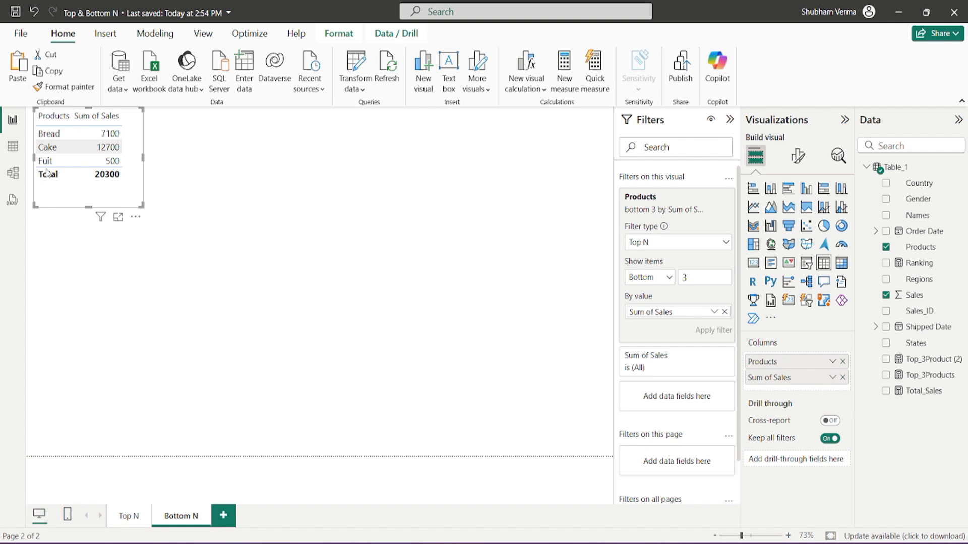
left_click(311, 285)
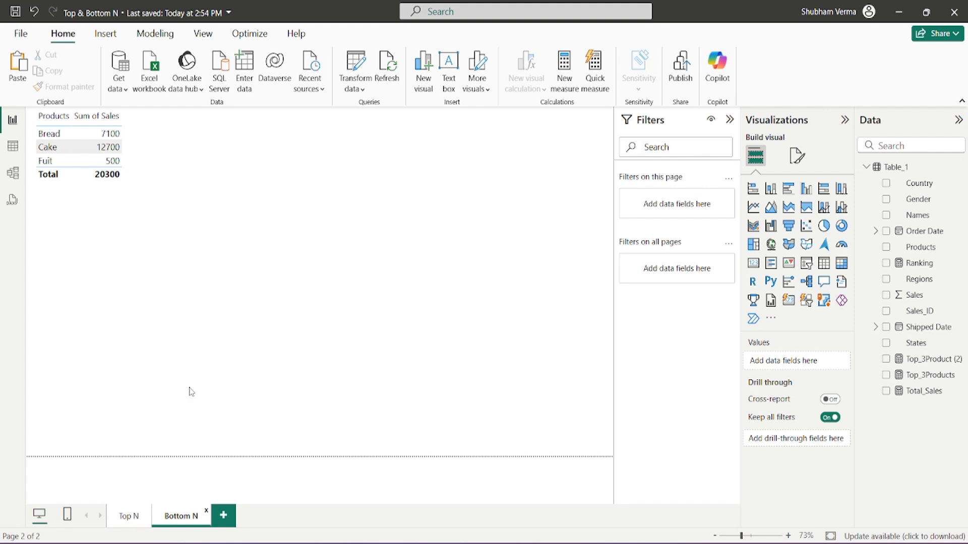
- Return to the Top N page and change the RANKX order in the Ranking measure to ASC
left_click(129, 518)
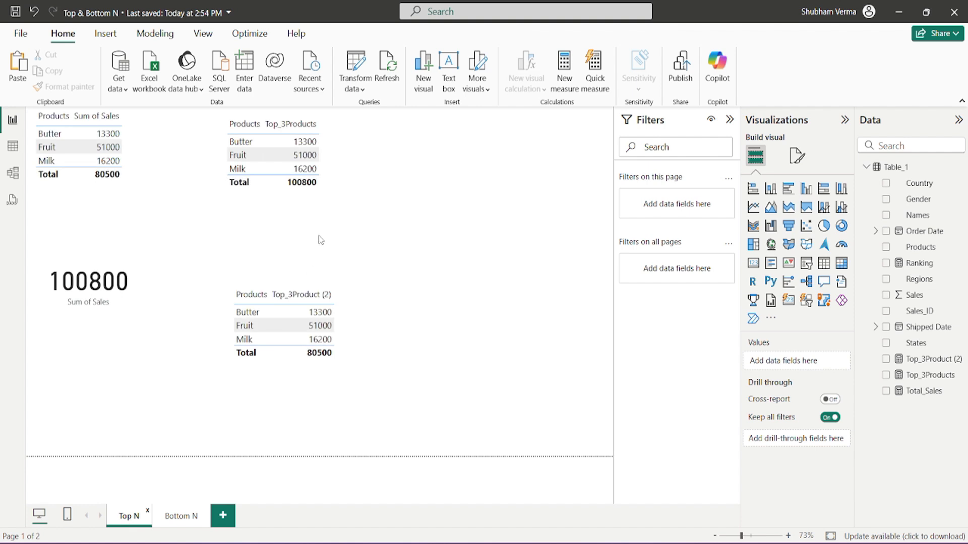
left_click(329, 209)
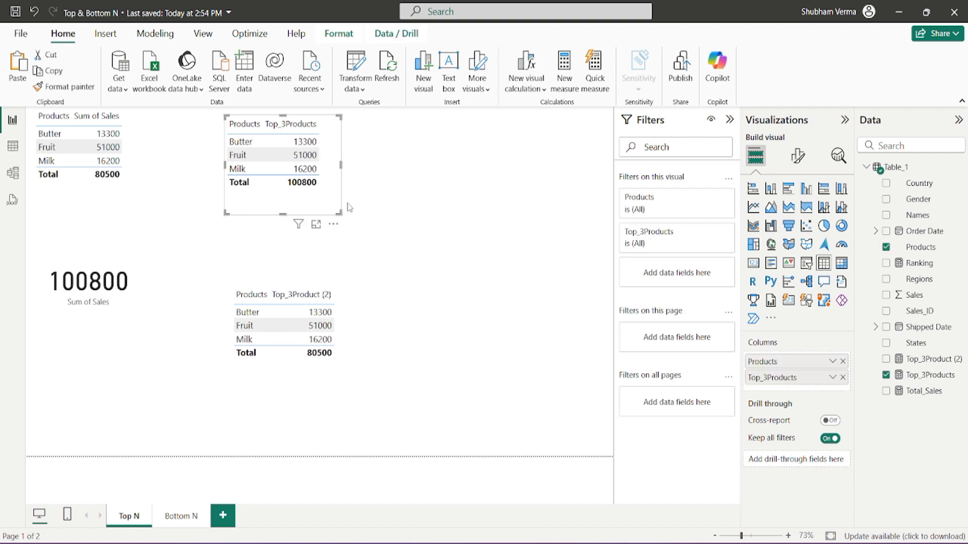
left_click(931, 377)
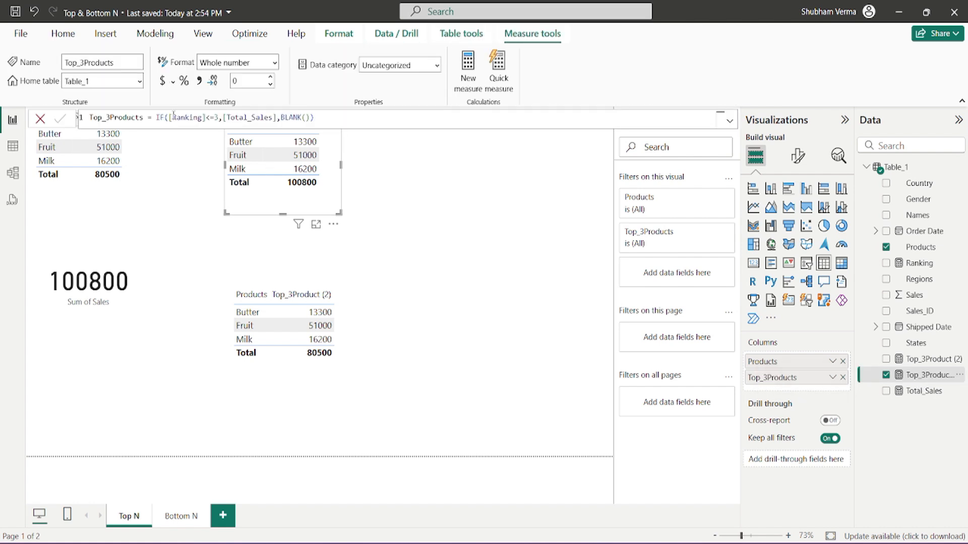
left_click_drag(172, 117, 201, 118)
left_click(926, 267)
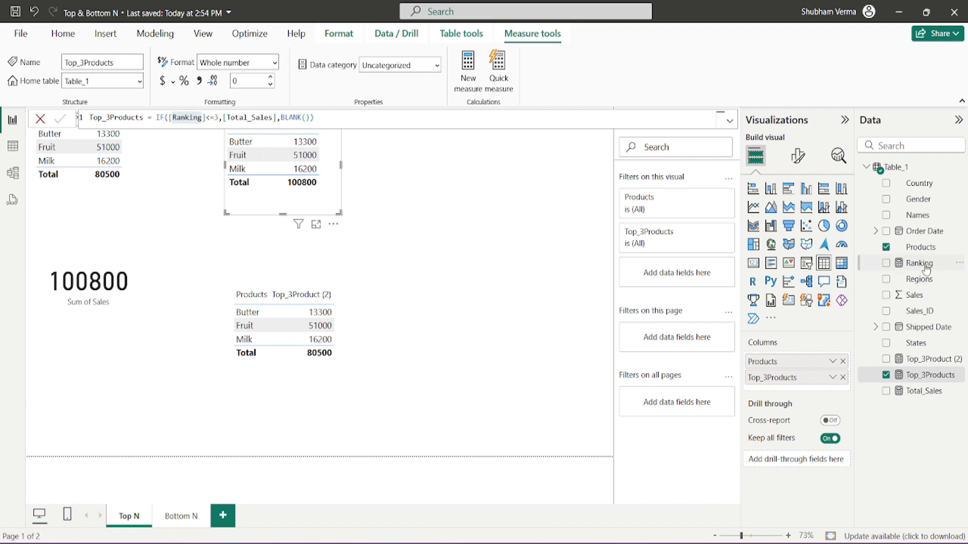
left_click(331, 118)
key("BackSpace")
key("BackSpace")
key("BackSpace")
key("BackSpace")
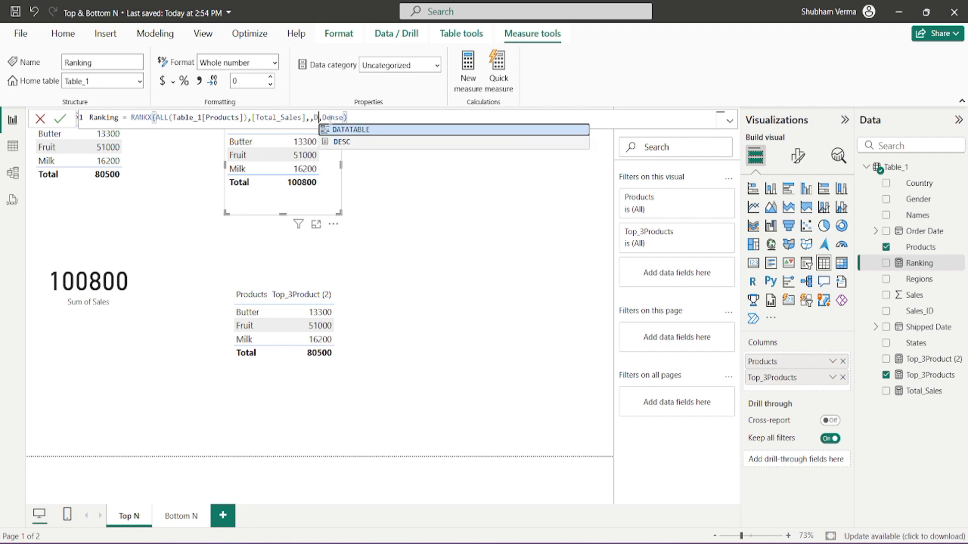
key("Tab")
key("Return")
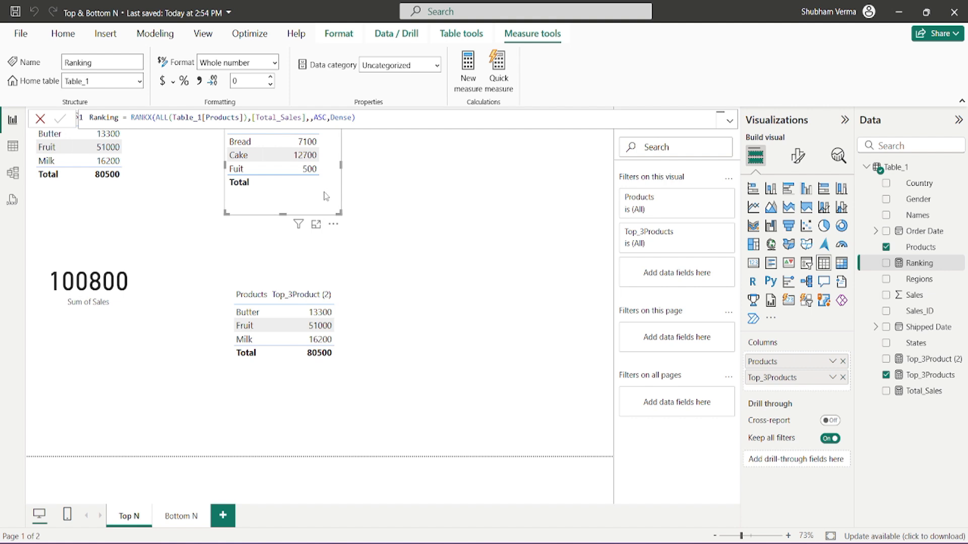
- Set the TOPN order argument in the Top_3Product (2) measure to ASC and commit the formula
left_click(433, 288)
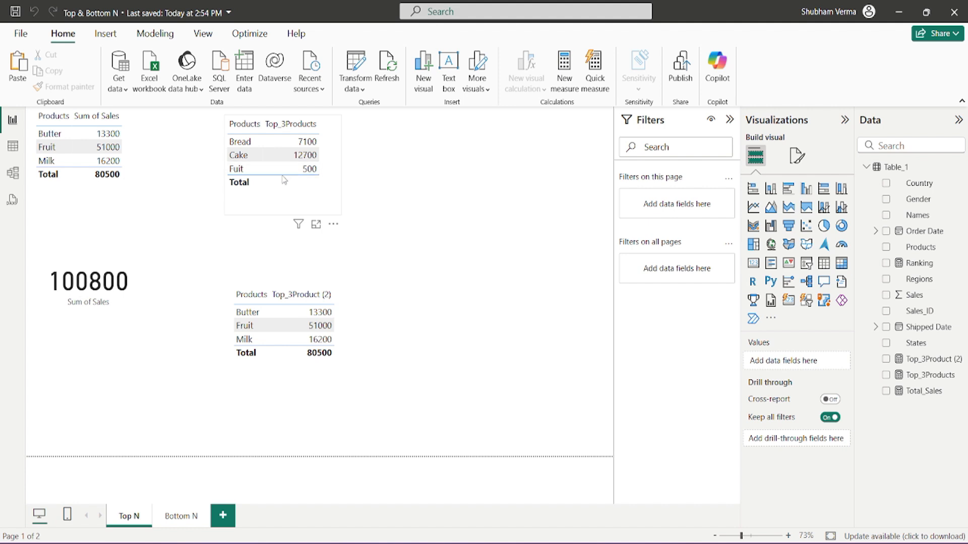
left_click(184, 522)
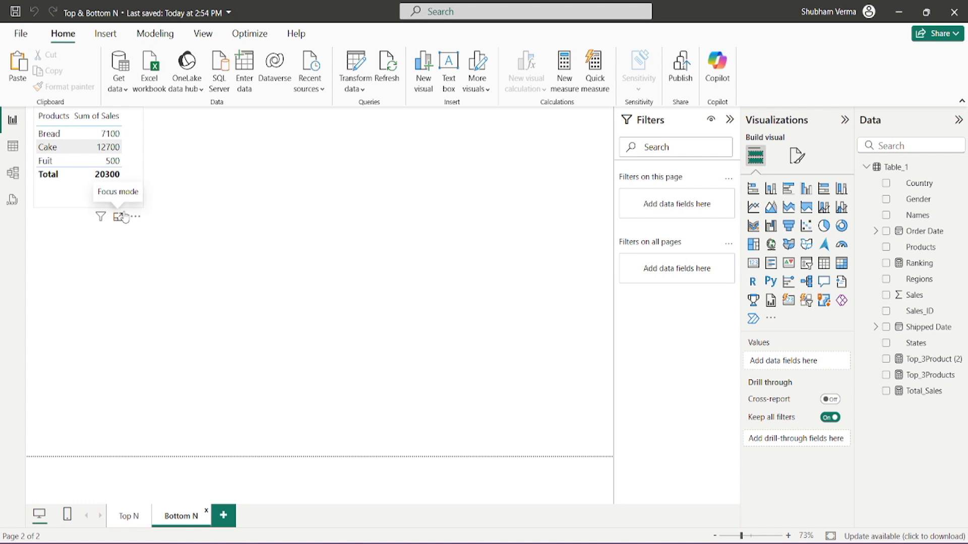
left_click(130, 518)
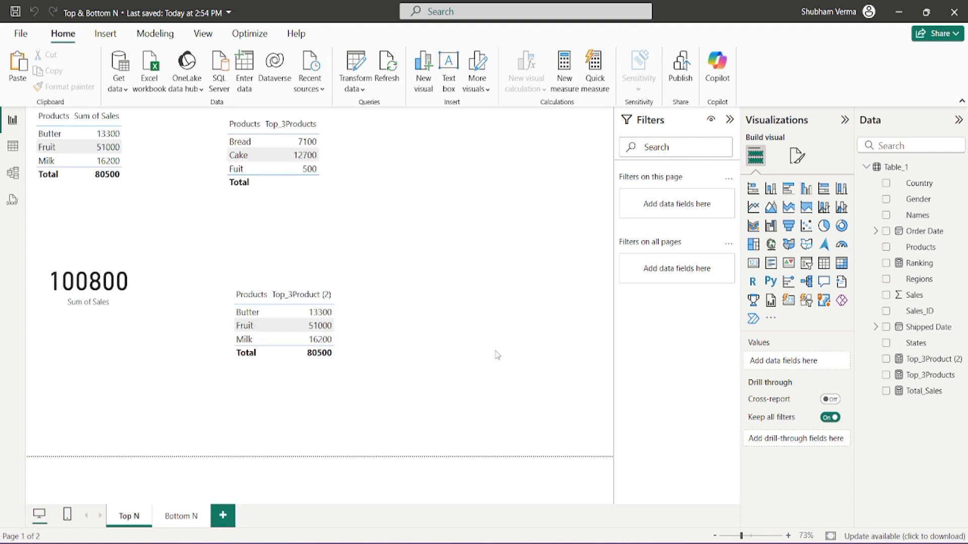
left_click(940, 361)
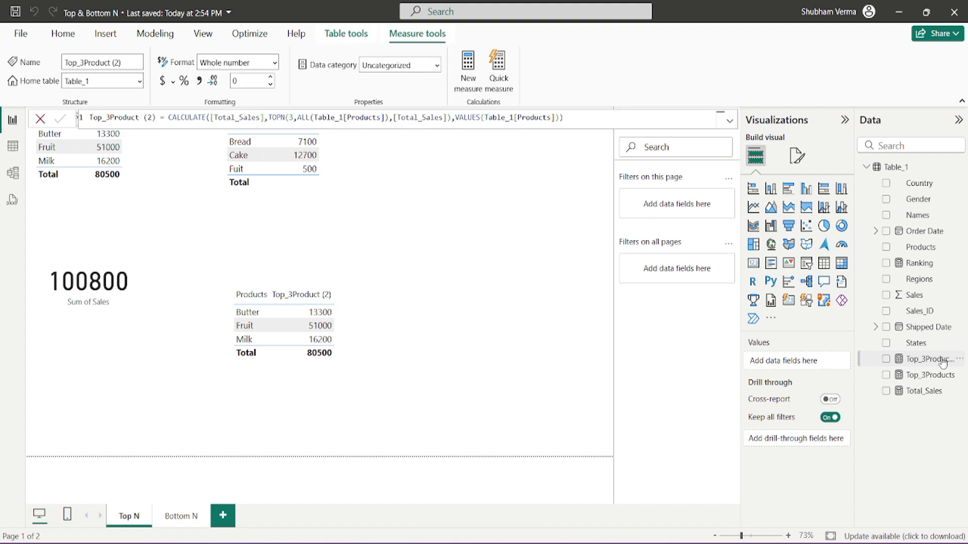
left_click(447, 118)
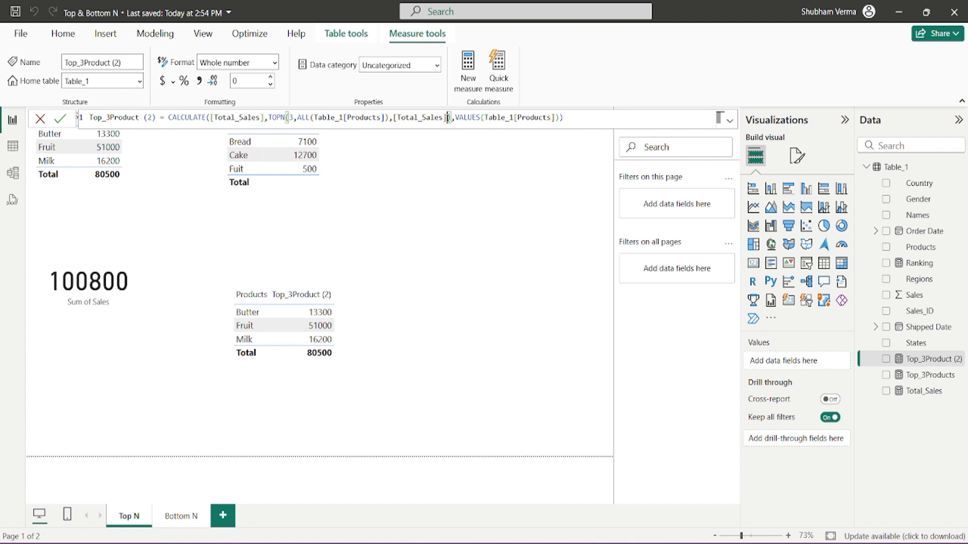
type(",")
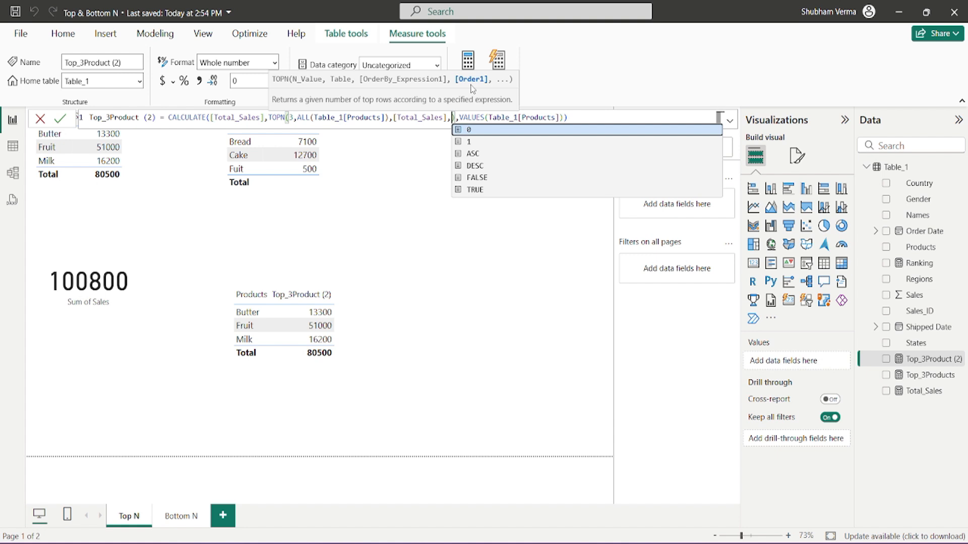
left_click(474, 154)
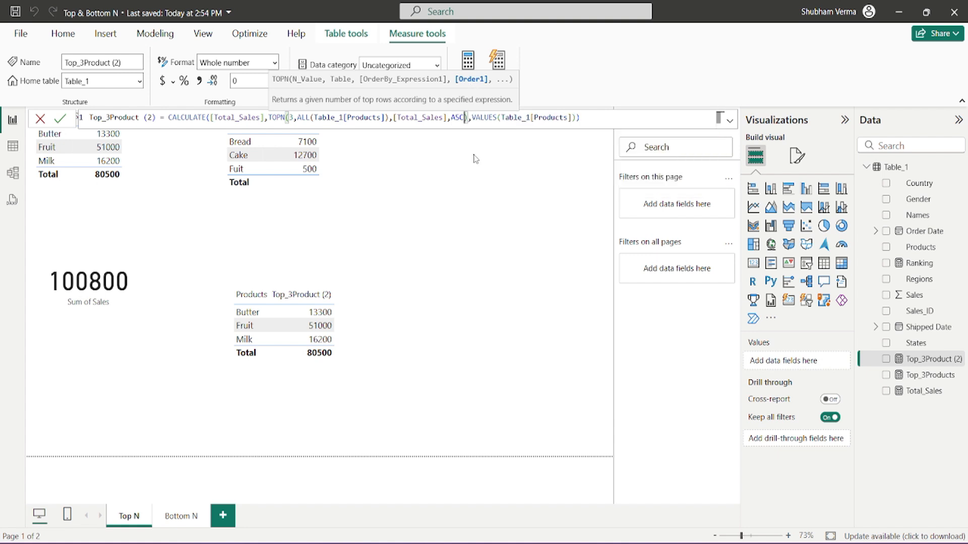
key("Return")
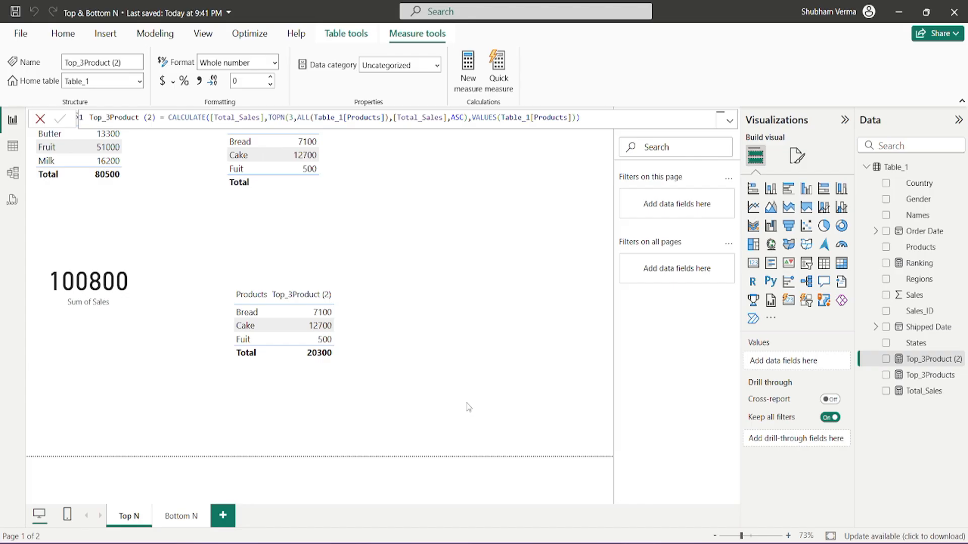
- Add a new report page and name it "Top 3 Products of Each Country"
left_click(224, 516)
double_click(246, 516)
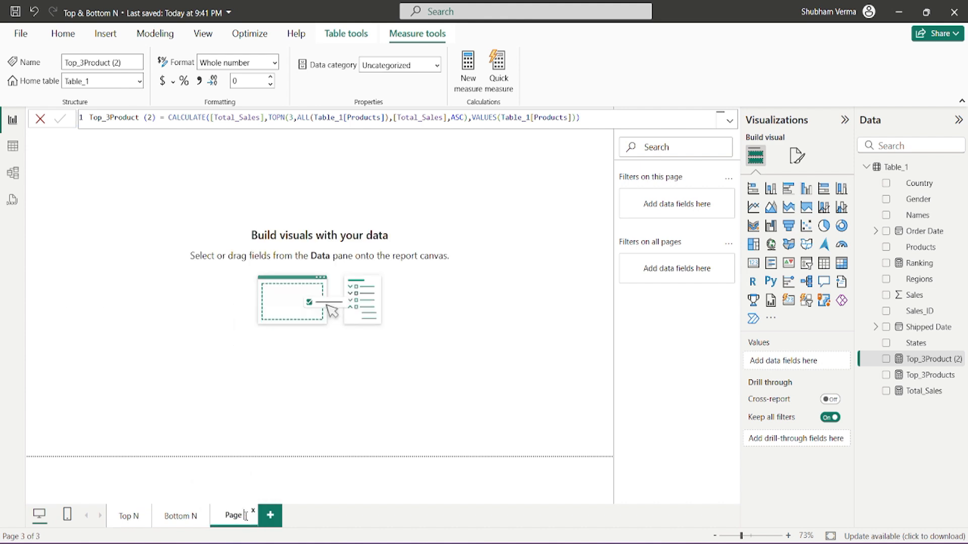
type("Top 3 Products of Each Country")
left_click(386, 297)
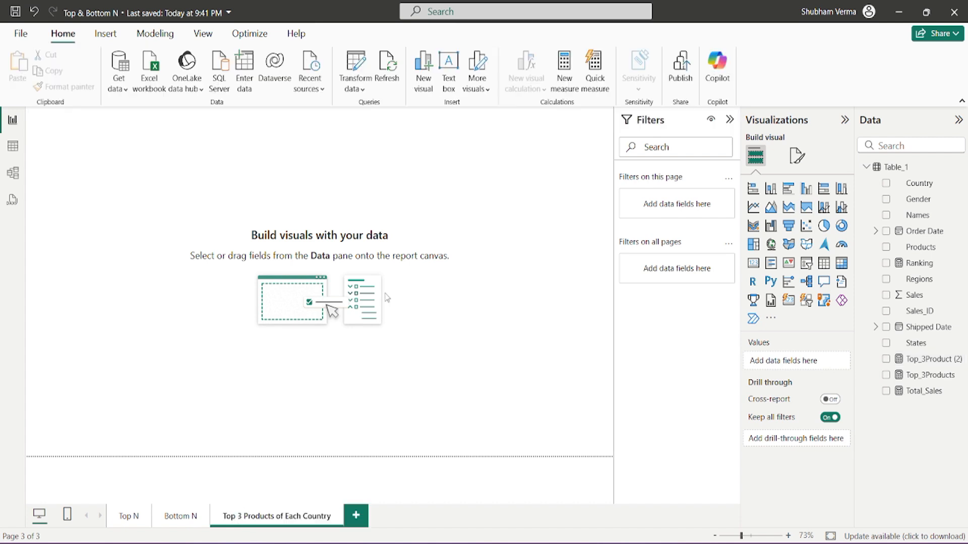
- Insert a matrix with Country and Products as rows and Sales as values
left_click(841, 263)
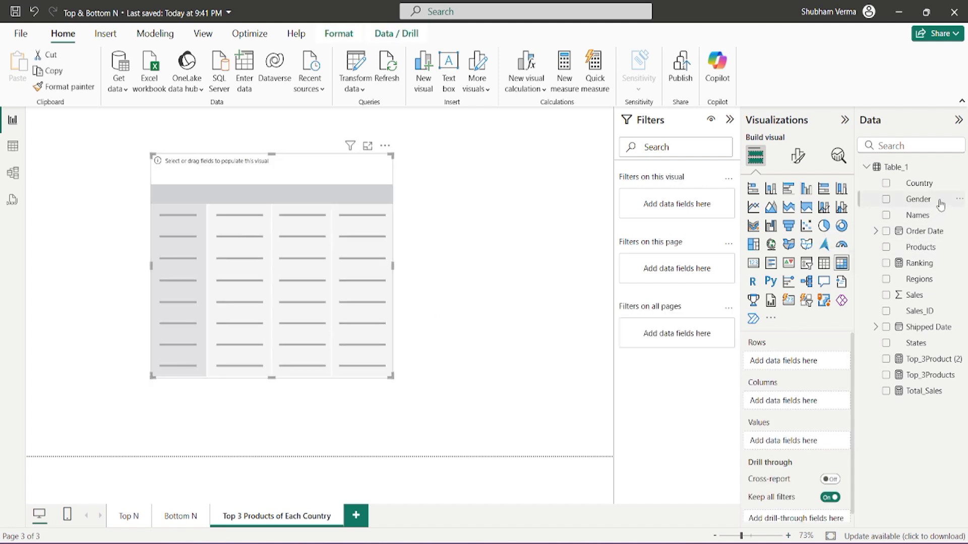
left_click_drag(922, 185, 803, 361)
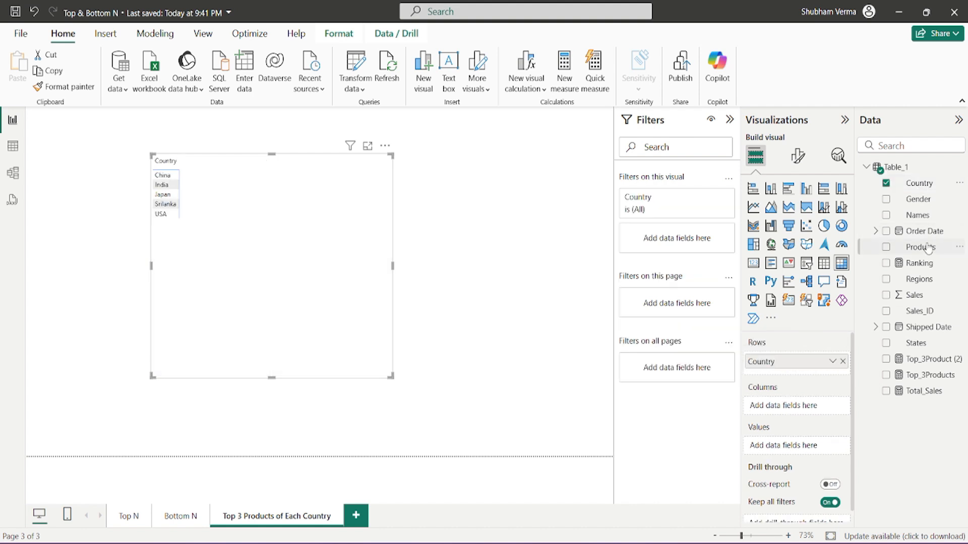
left_click_drag(920, 247, 806, 392)
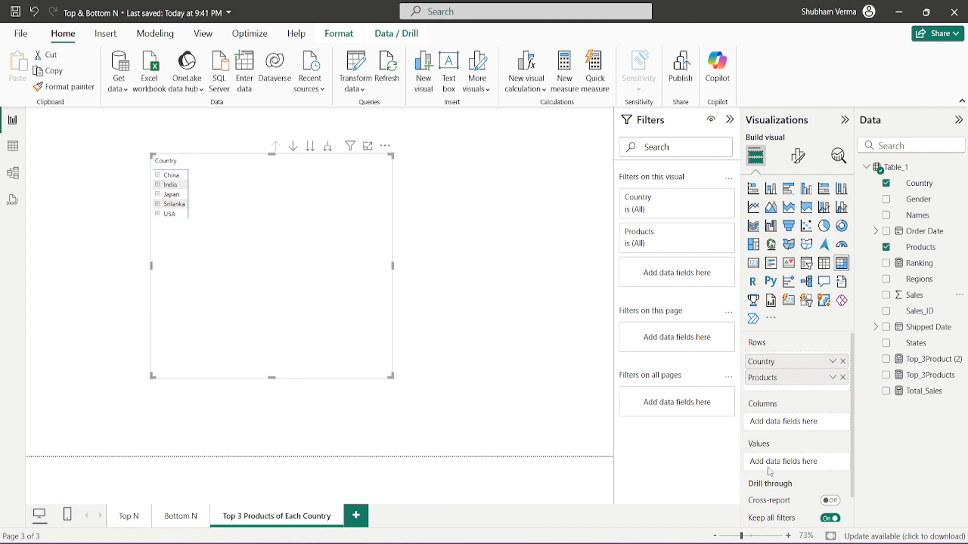
left_click_drag(917, 295, 794, 467)
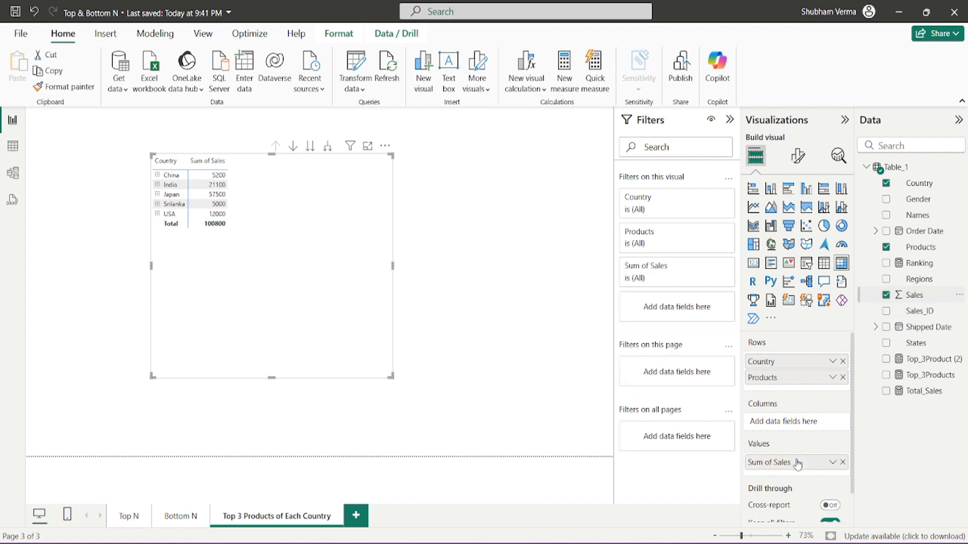
- Expand the China, India, Japan, Srilanka and USA rows of the matrix to show their products
left_click(157, 175)
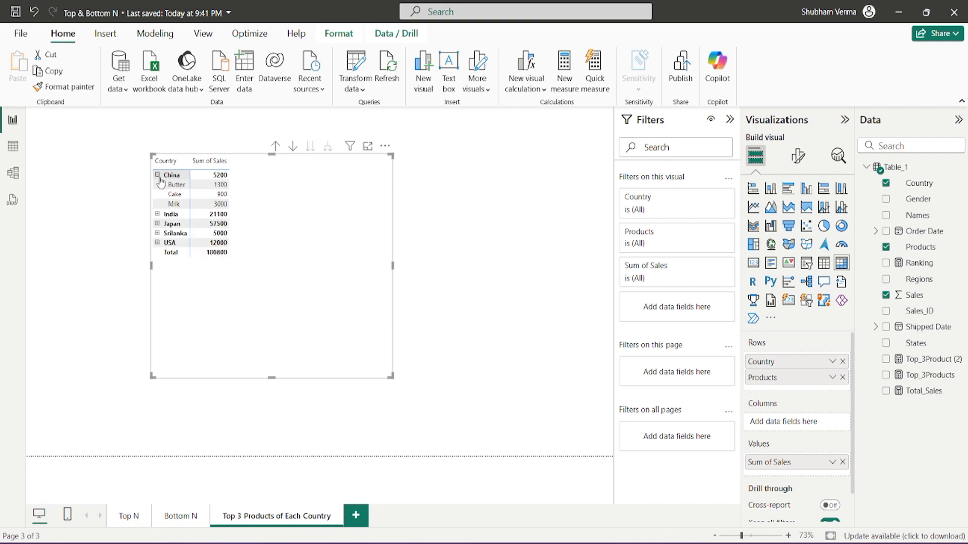
left_click(158, 213)
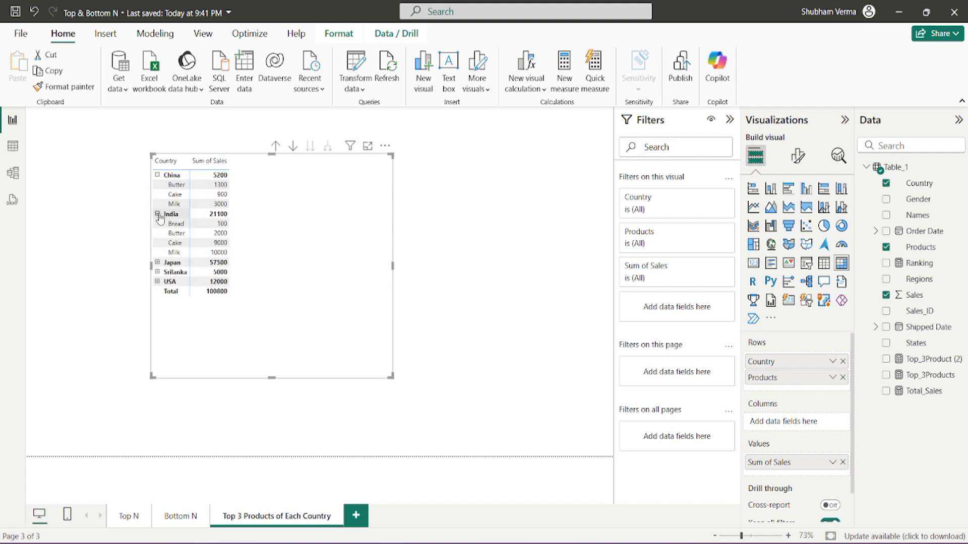
left_click(158, 262)
left_click(157, 311)
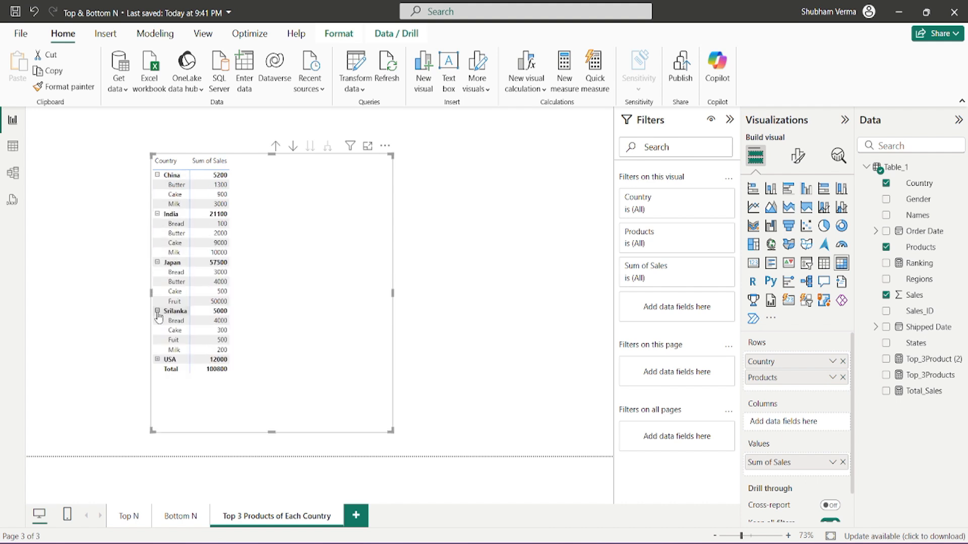
left_click(157, 360)
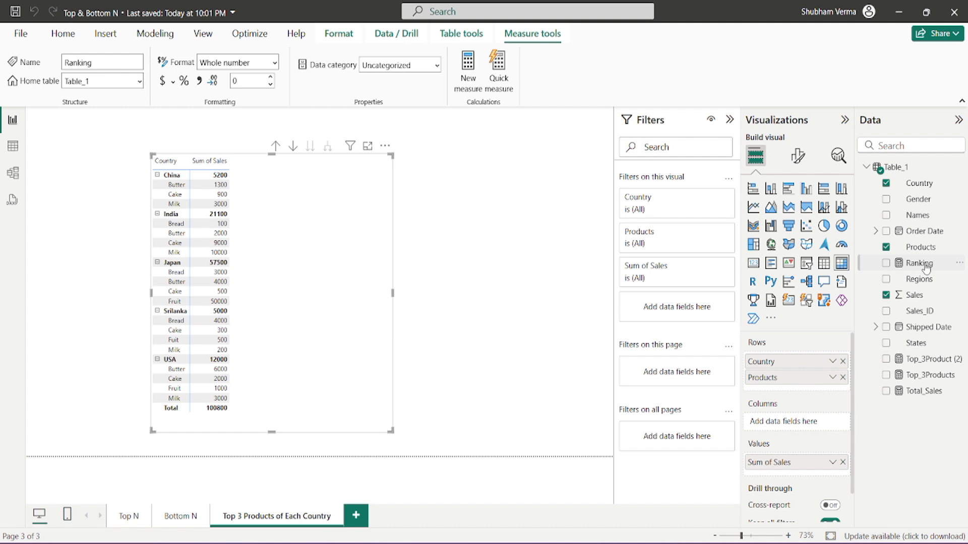
- Change the RANKX order in the Ranking measure to desc and add Ranking to the matrix values
left_click(926, 266)
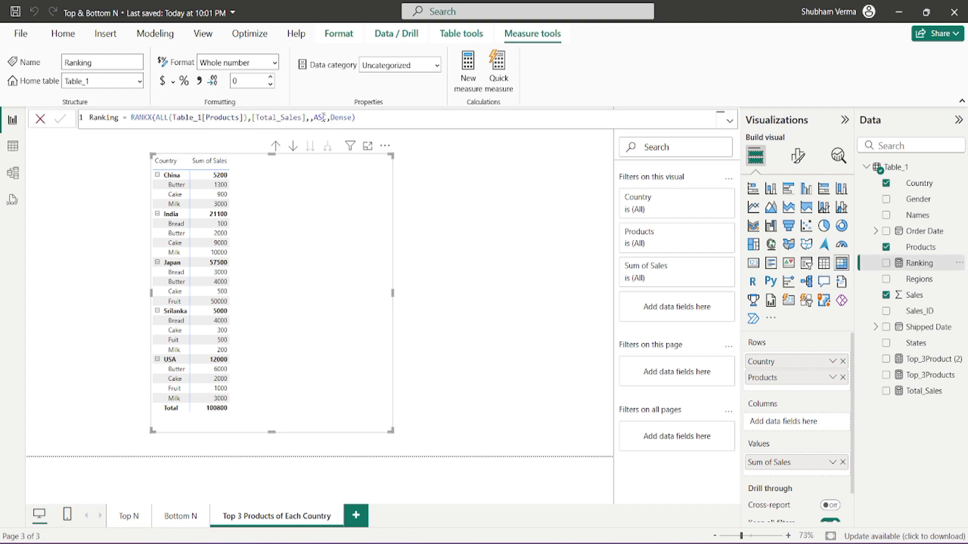
double_click(324, 117)
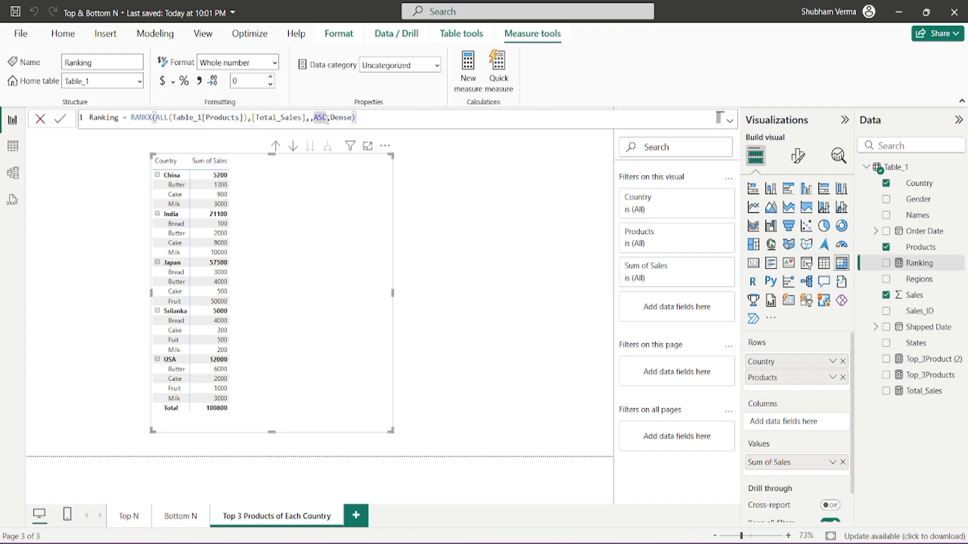
type("desc")
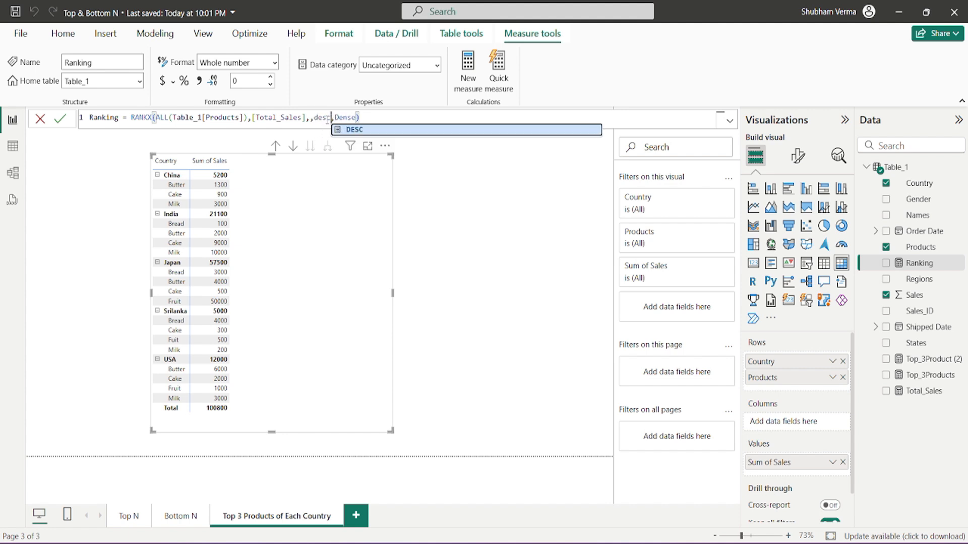
left_click(380, 119)
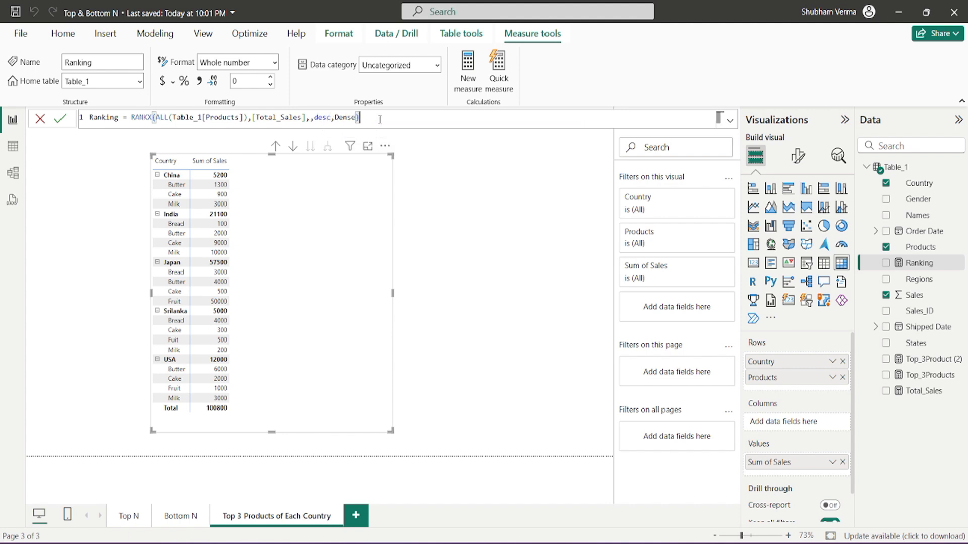
key("Return")
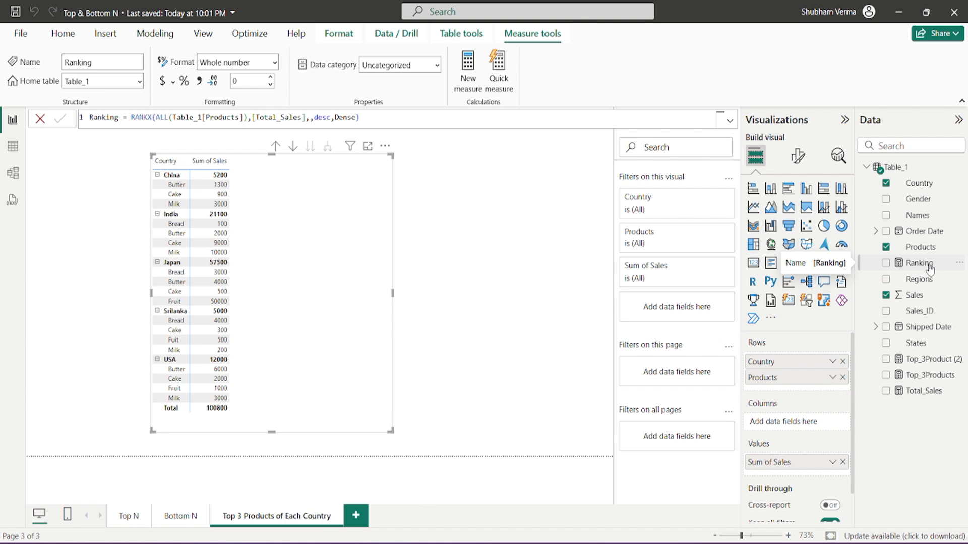
left_click_drag(930, 268, 813, 475)
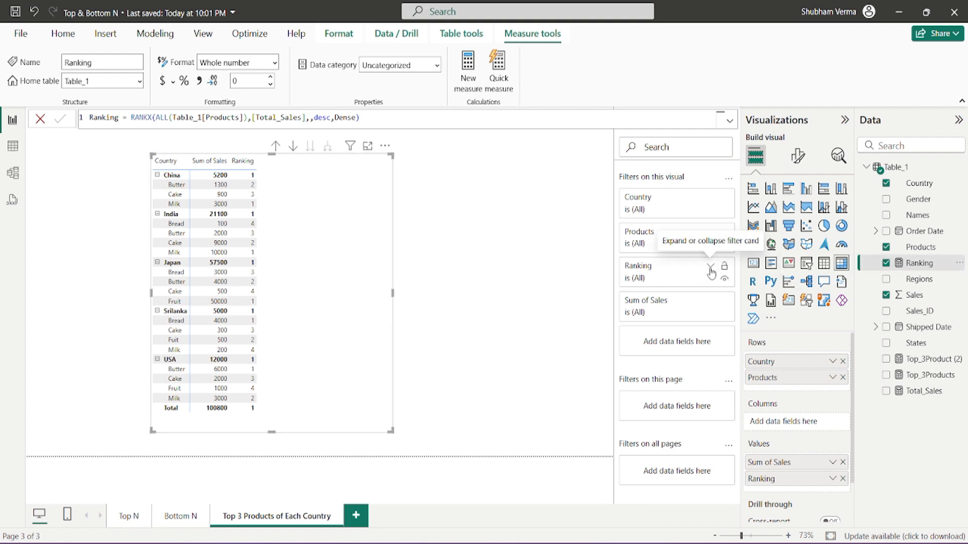
- Filter the matrix to Ranking less than or equal to 3 and remove Ranking from its values
left_click(709, 267)
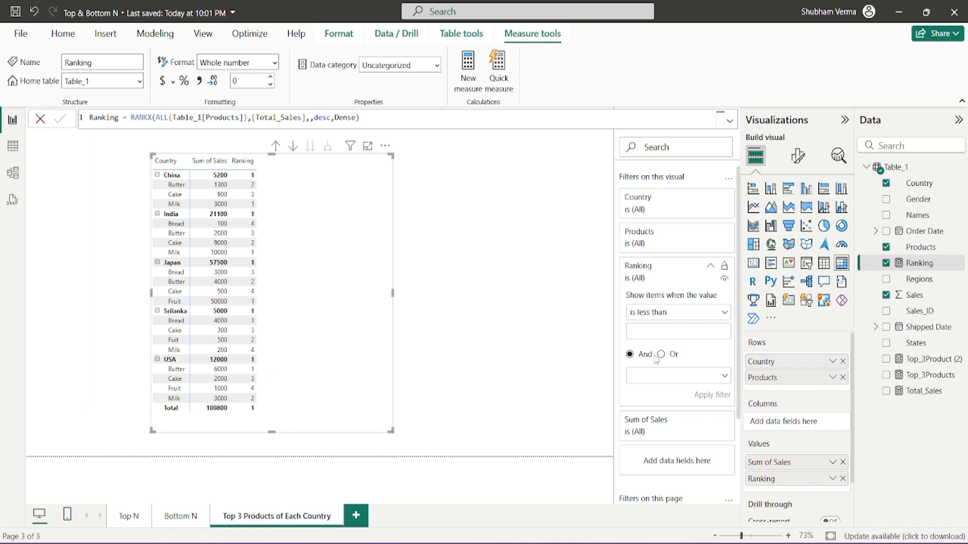
left_click(726, 317)
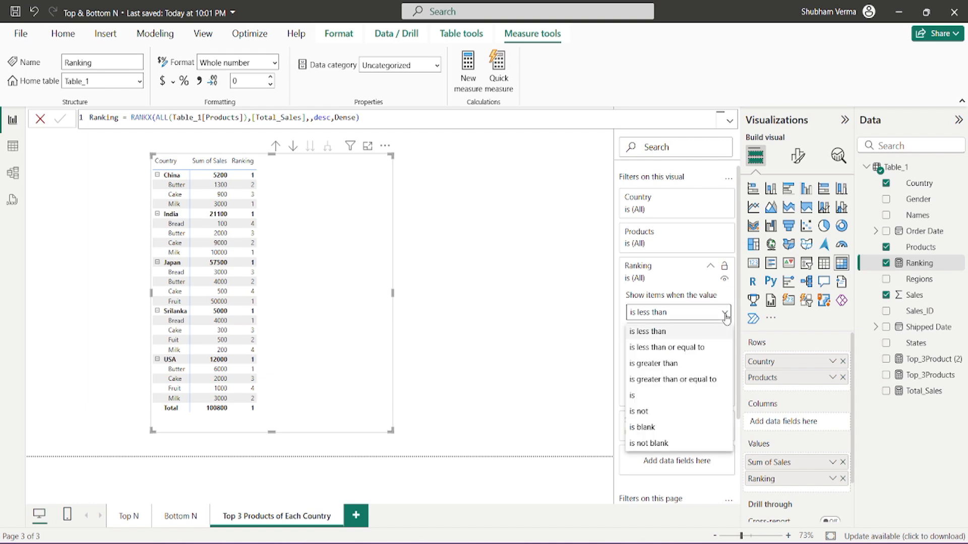
left_click(677, 352)
left_click(666, 331)
type("3")
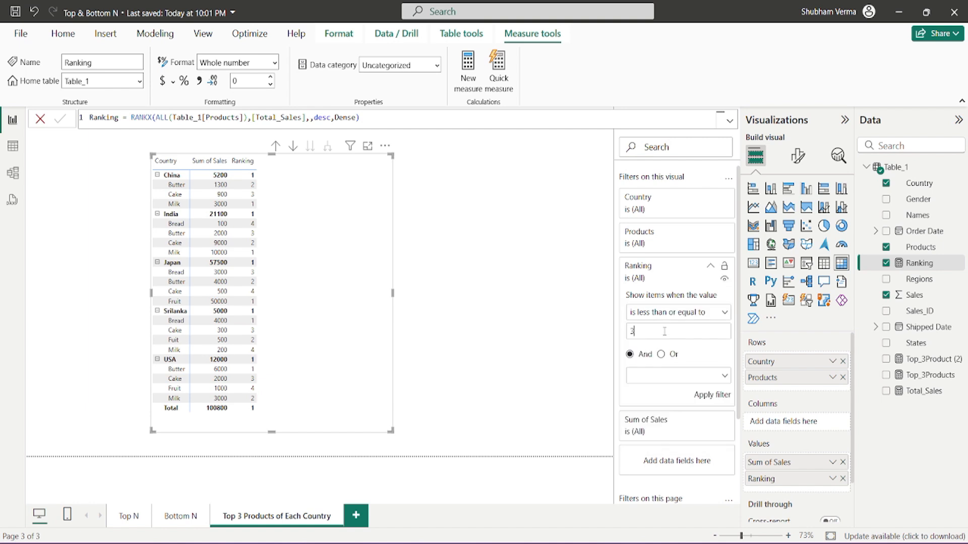
left_click(711, 396)
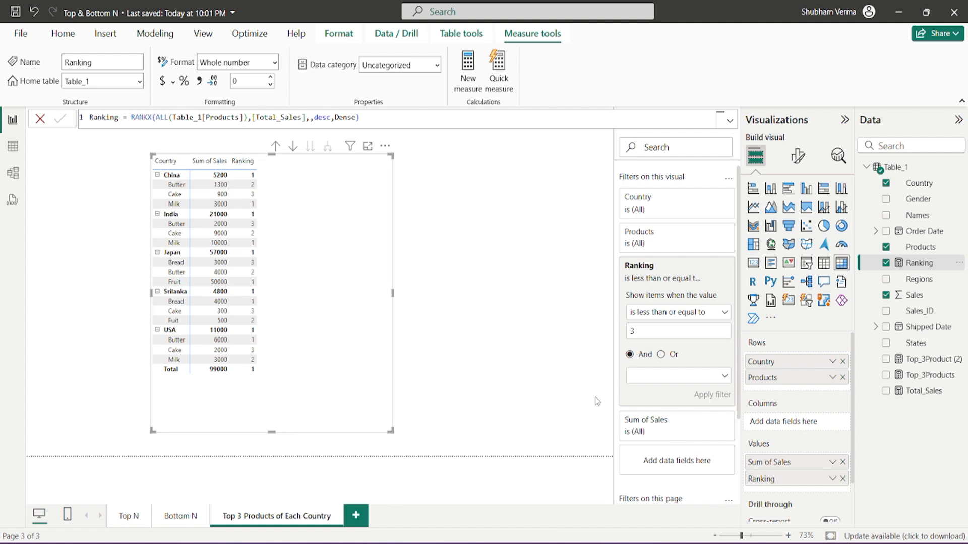
left_click(842, 479)
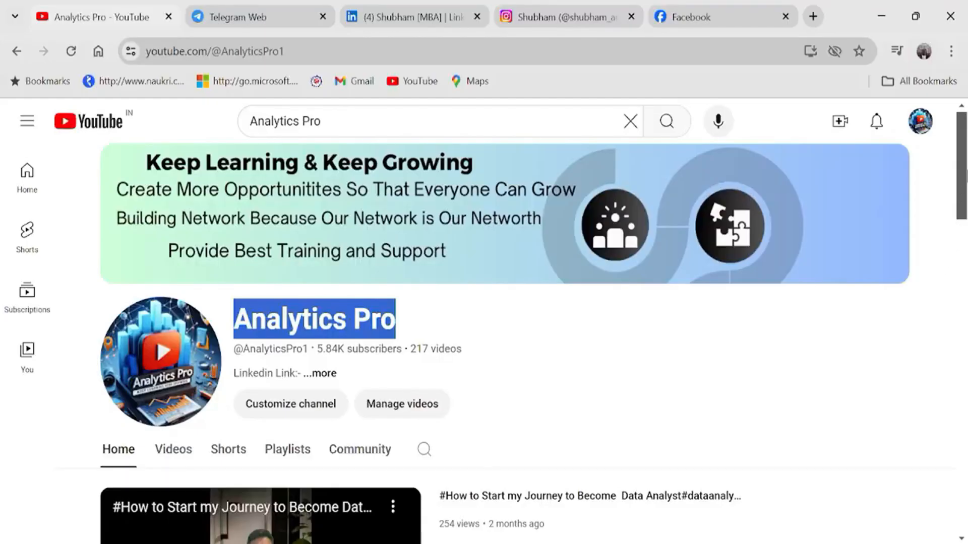
- Look through the Analytics Pro YouTube channel's popular videos and playlists in the browser
left_click_drag(962, 189, 966, 502)
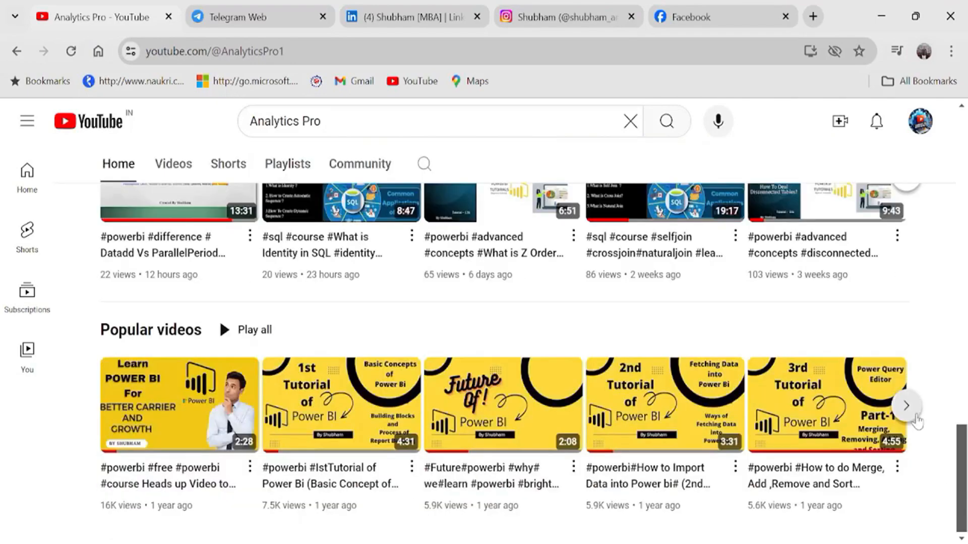
left_click(914, 416)
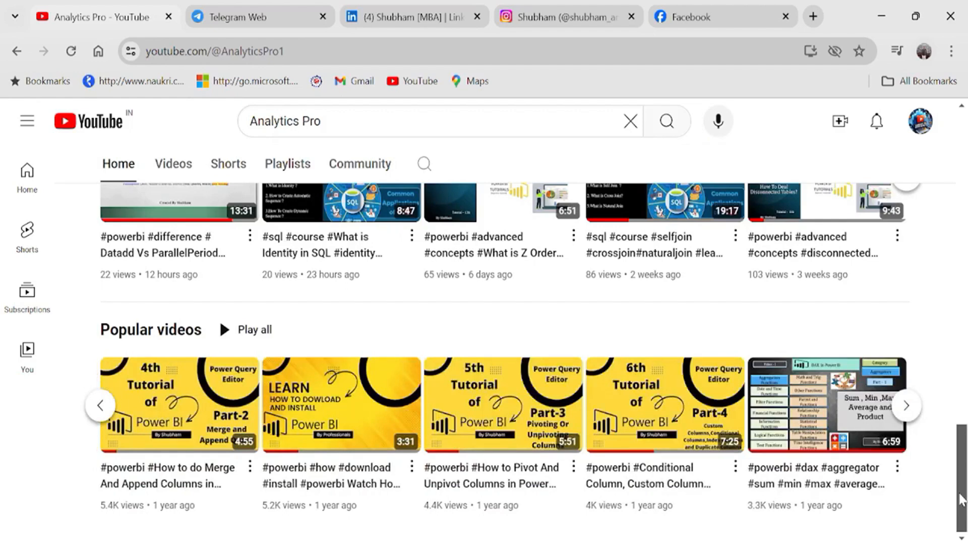
left_click(288, 165)
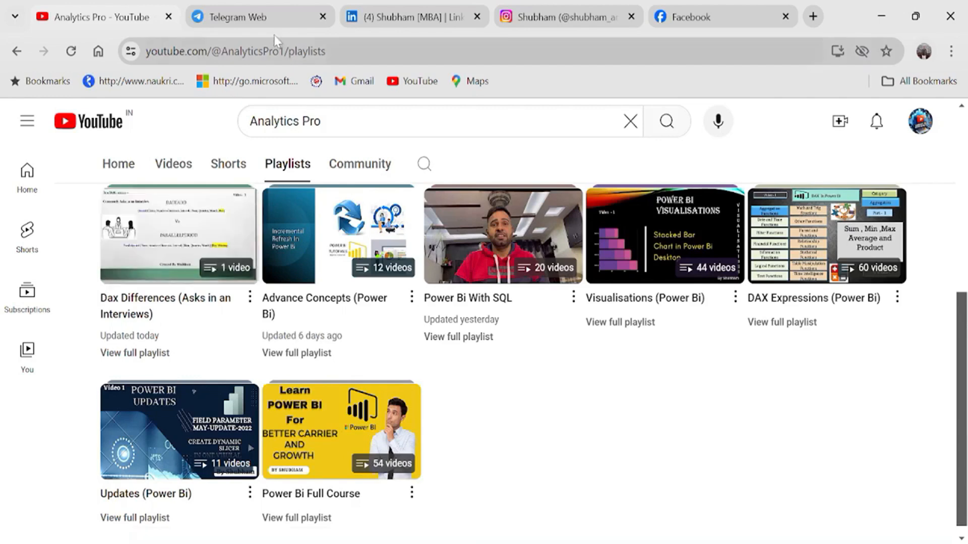
- Switch to Telegram Web and look through the job posts in the Analytics Pro group
left_click(264, 16)
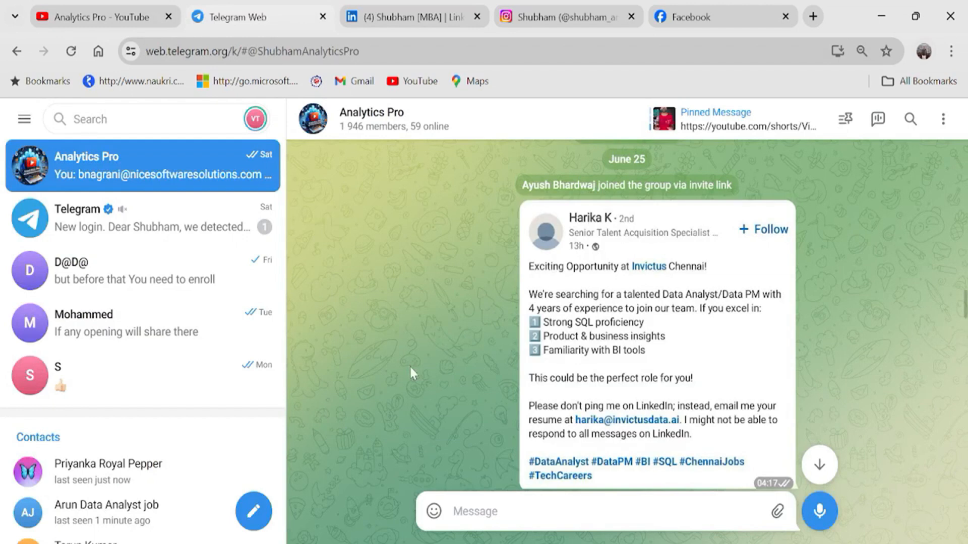
scroll(410, 373, "up", 5)
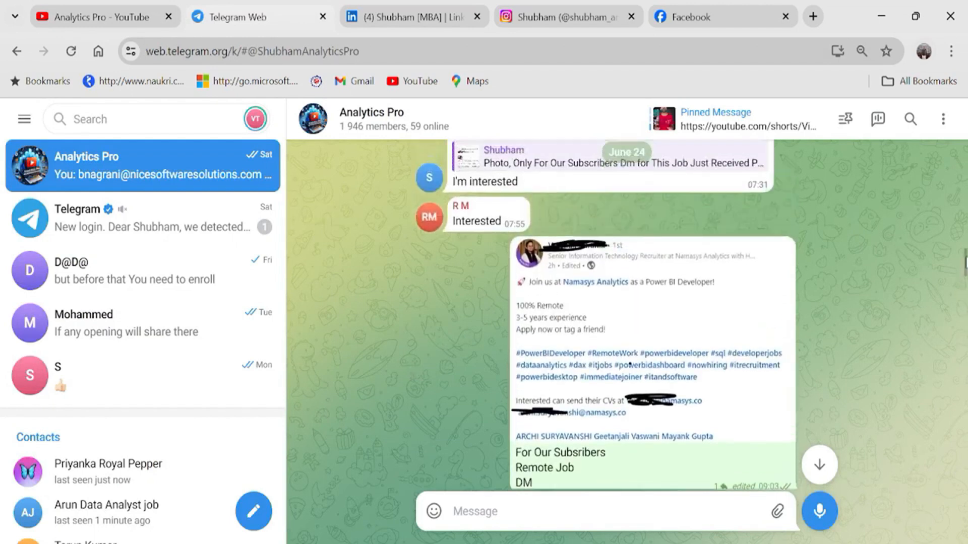
scroll(605, 313, "up", 1)
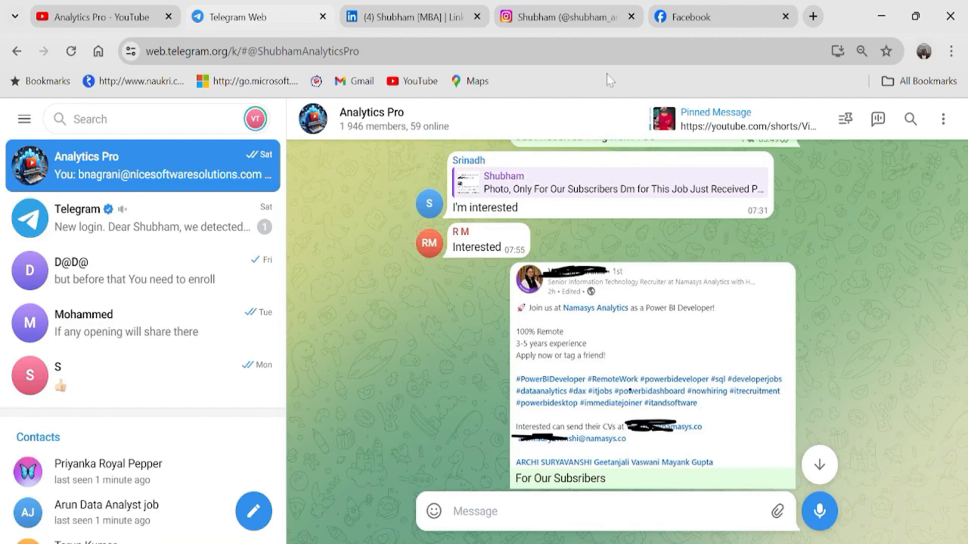
- Look through the Analytics Pro trainer's LinkedIn, Instagram and Facebook pages in the browser
left_click(427, 21)
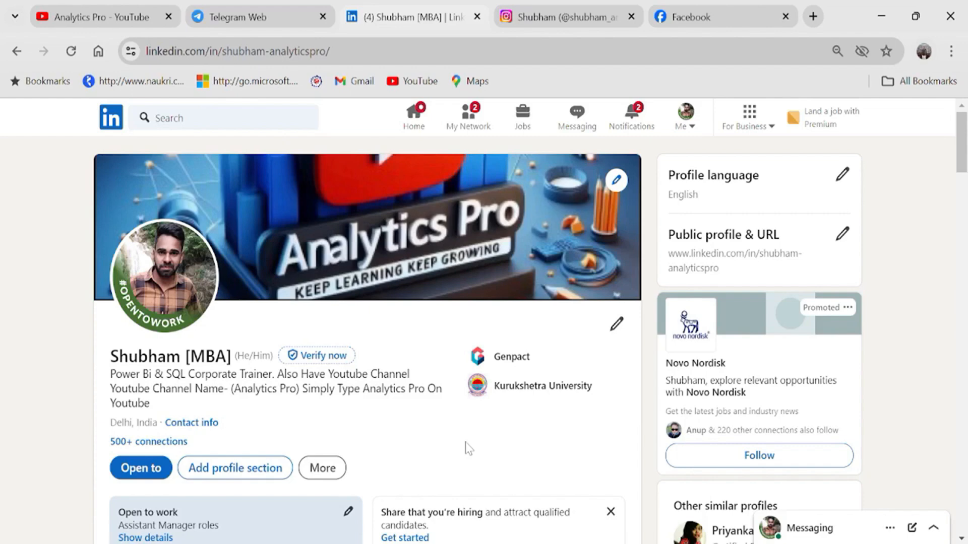
left_click(525, 11)
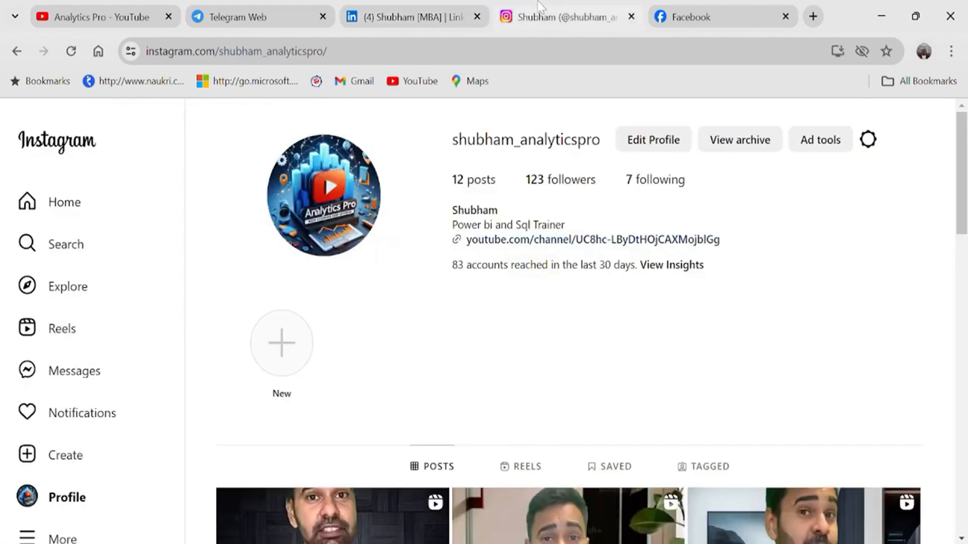
left_click(664, 6)
left_click(584, 11)
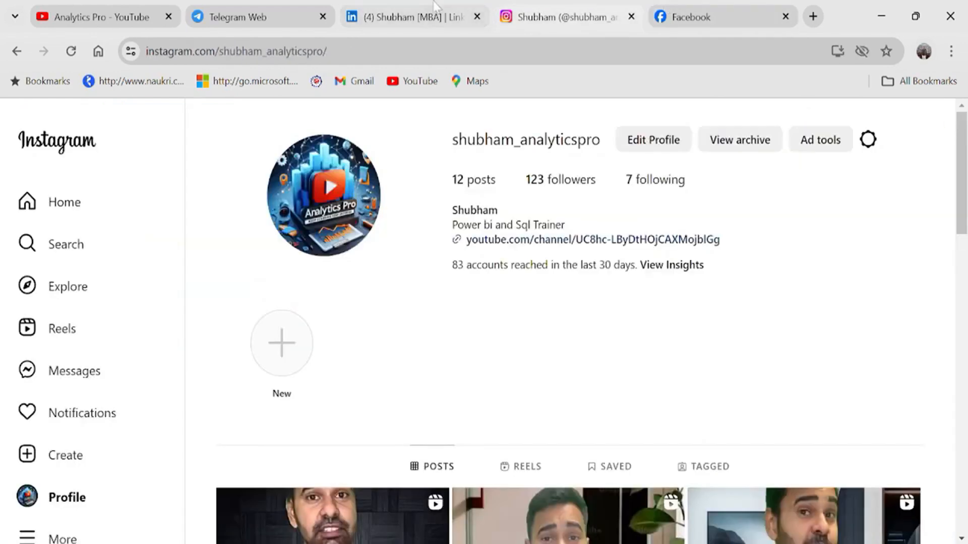
left_click(434, 7)
- Switch back to the Analytics Pro YouTube channel and return to the beginning of its playlists page
left_click(266, 10)
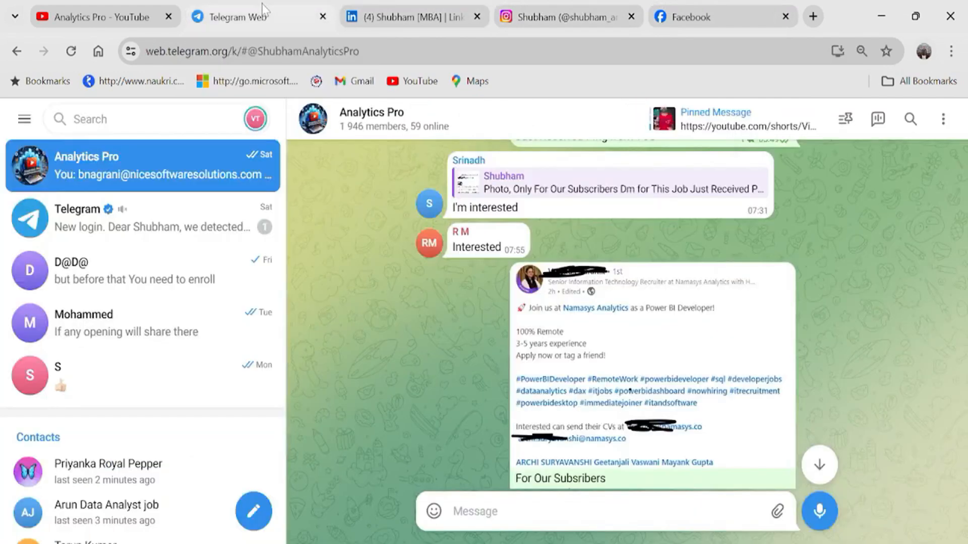
left_click(171, 7)
scroll(887, 187, "up", 5)
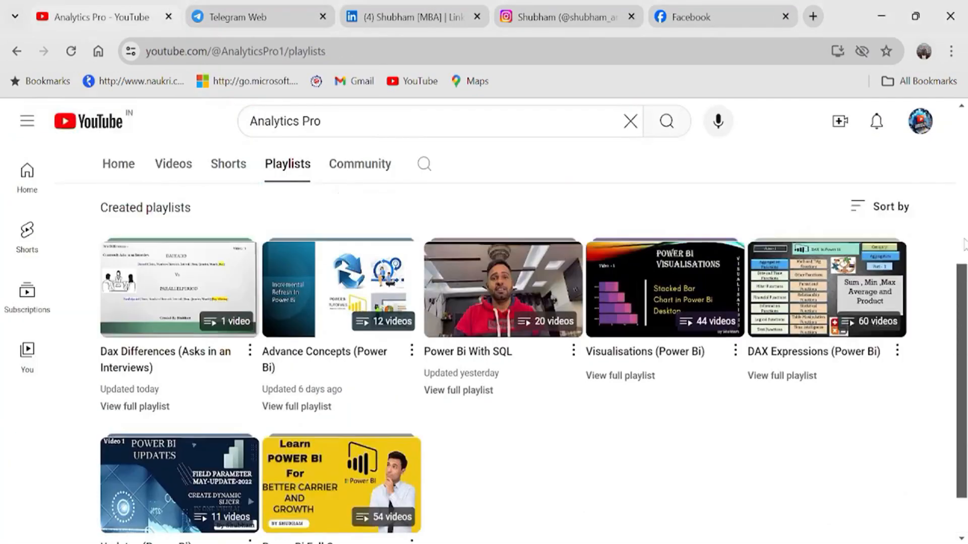
left_click(428, 308)
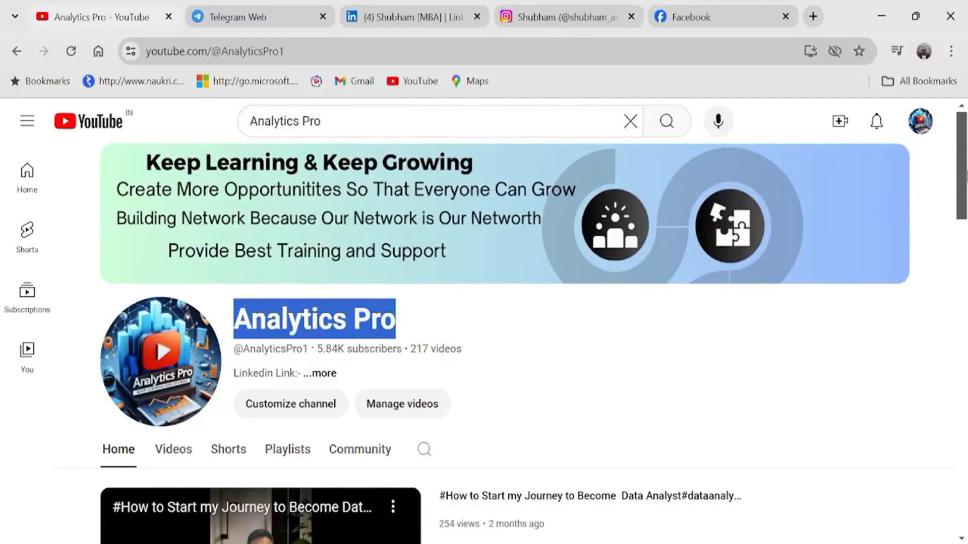
- Browse the YouTube channel's popular videos on its home page and look over its created playlists
left_click_drag(959, 194, 965, 513)
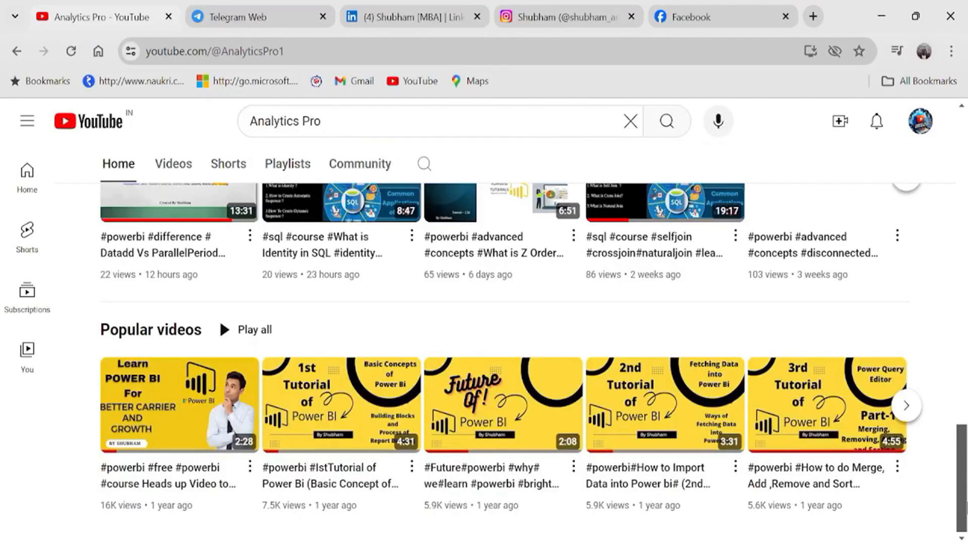
left_click(906, 406)
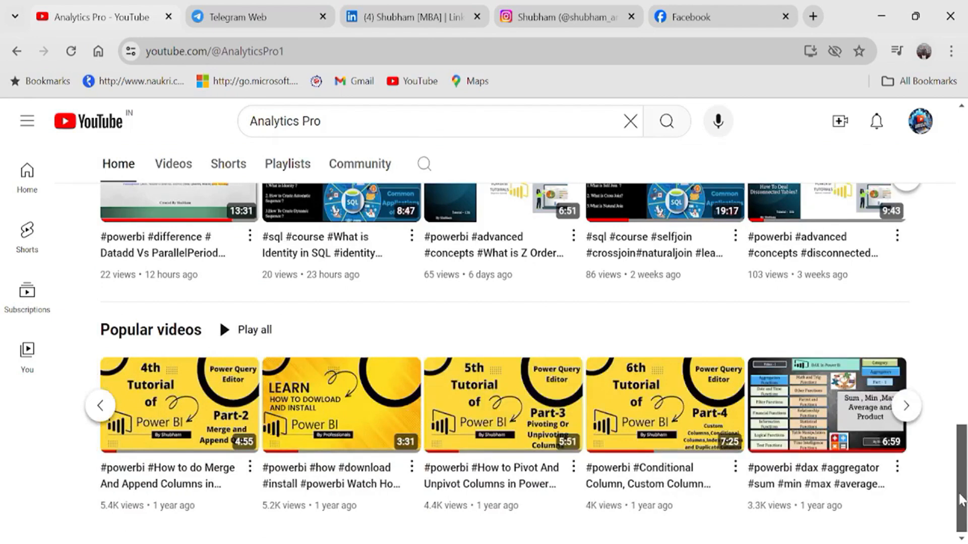
left_click(283, 165)
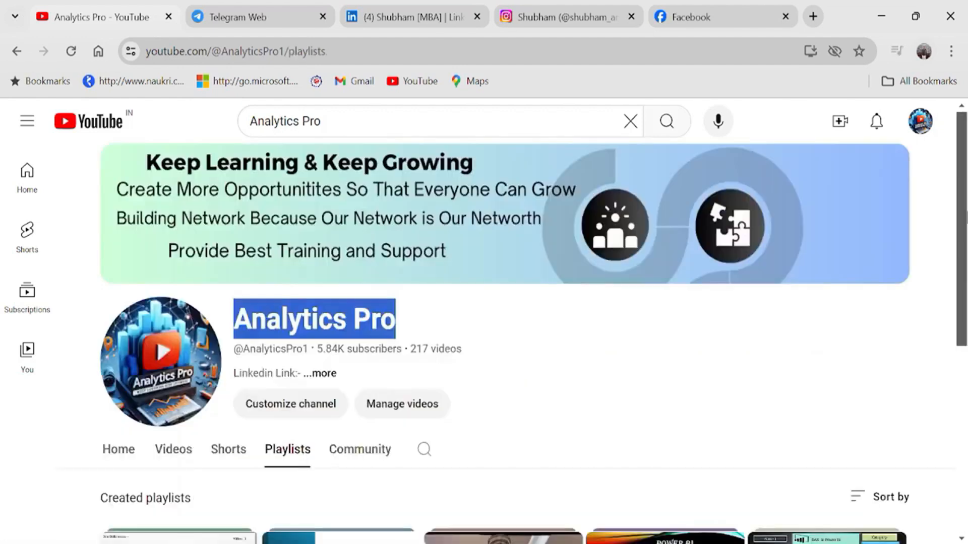
scroll(504, 327, "down", 5)
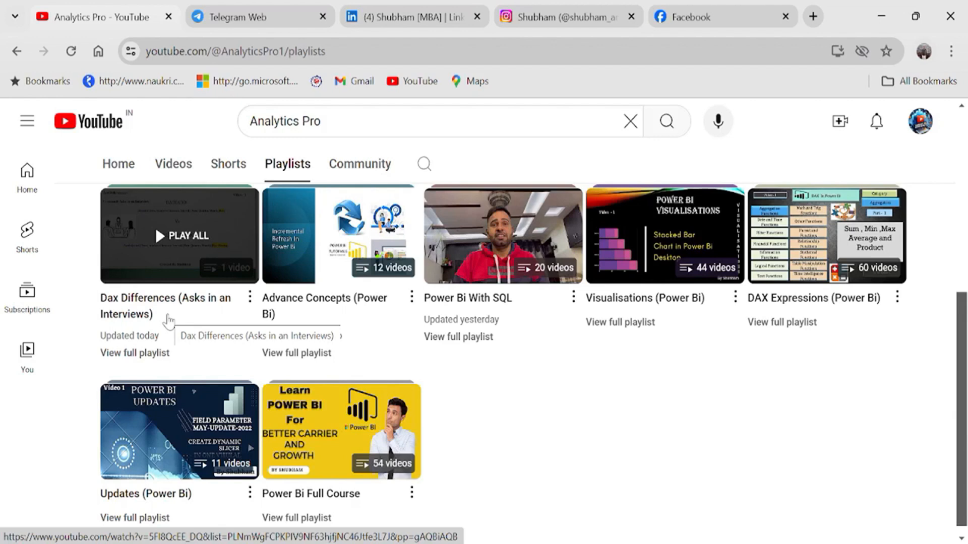
- Switch to Telegram Web and look at the earlier job posts in the Analytics Pro group
left_click(266, 21)
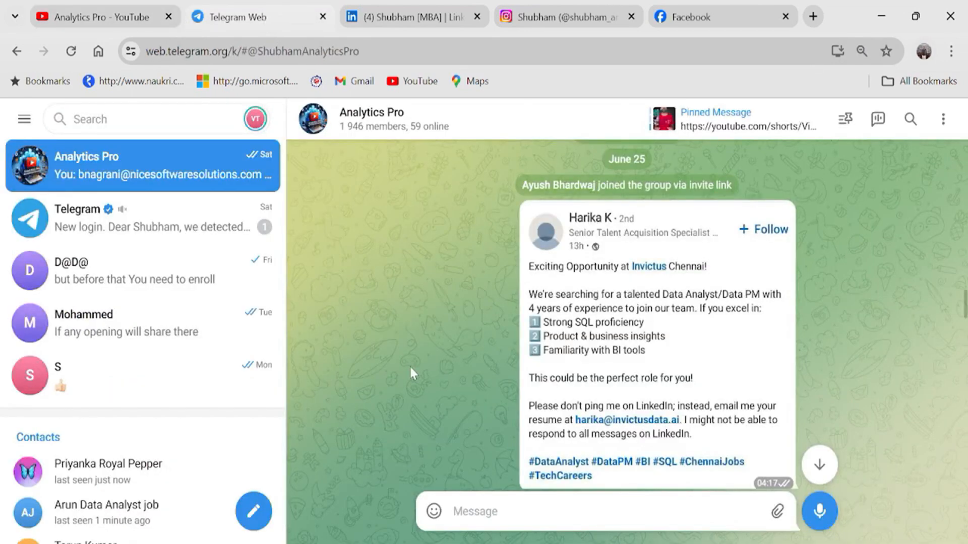
scroll(410, 365, "up", 5)
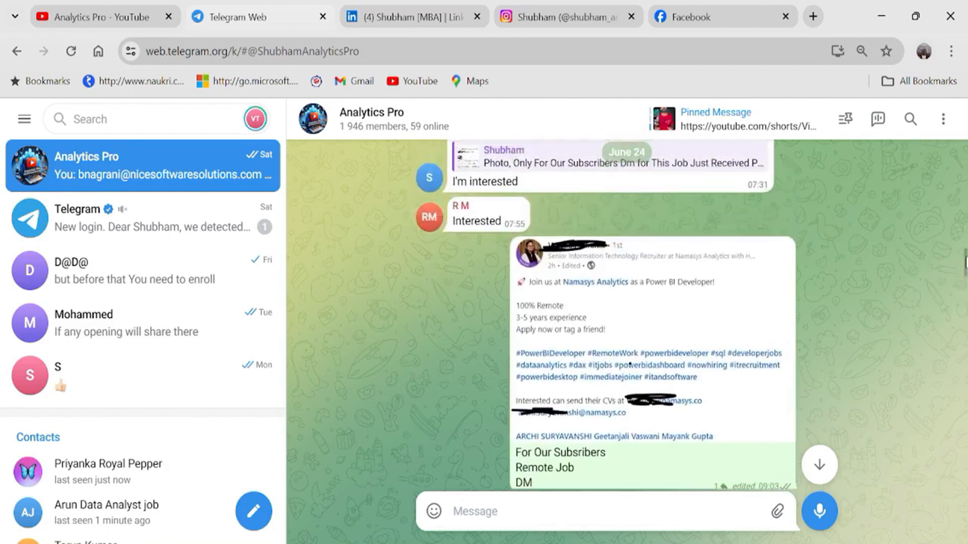
scroll(605, 312, "up", 1)
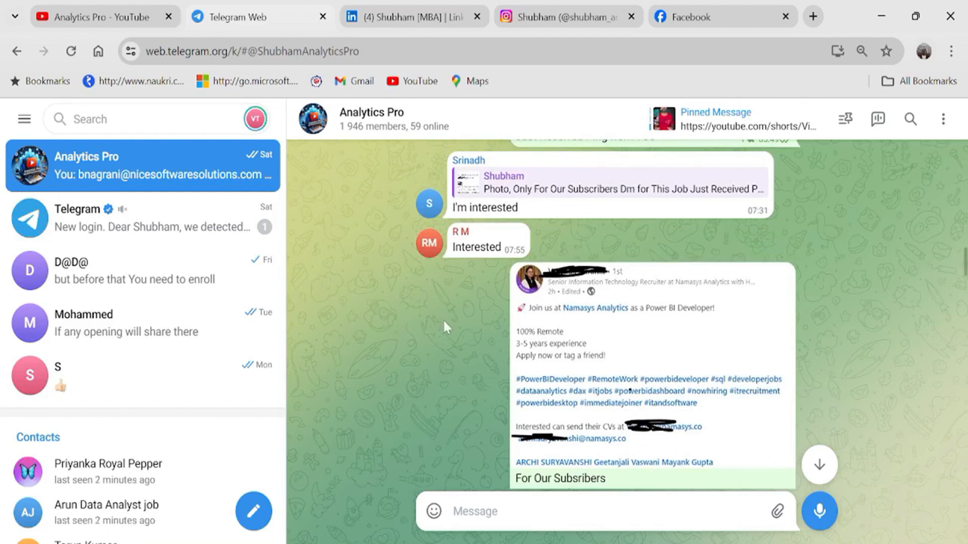
- View the trainer's LinkedIn, Instagram and Facebook pages, ending on the LinkedIn profile
left_click(429, 23)
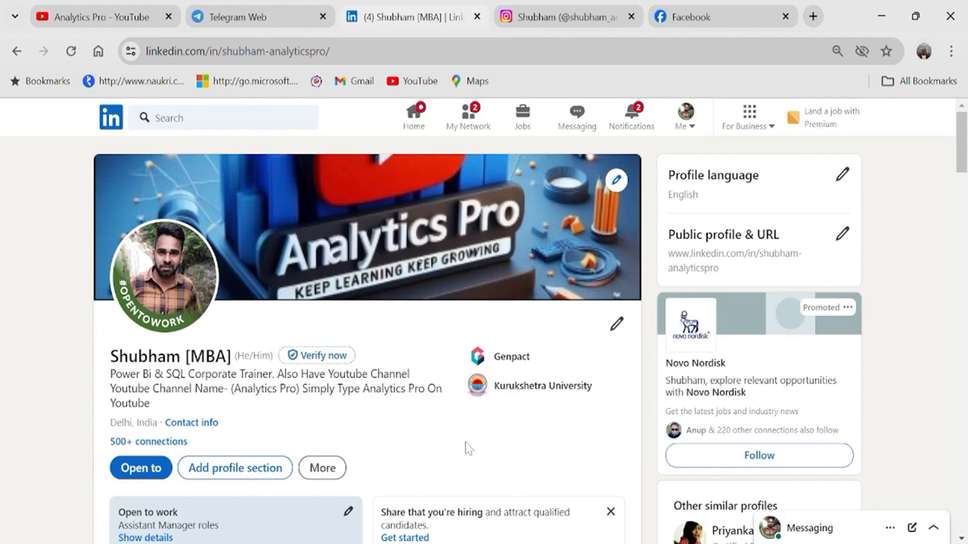
left_click(538, 7)
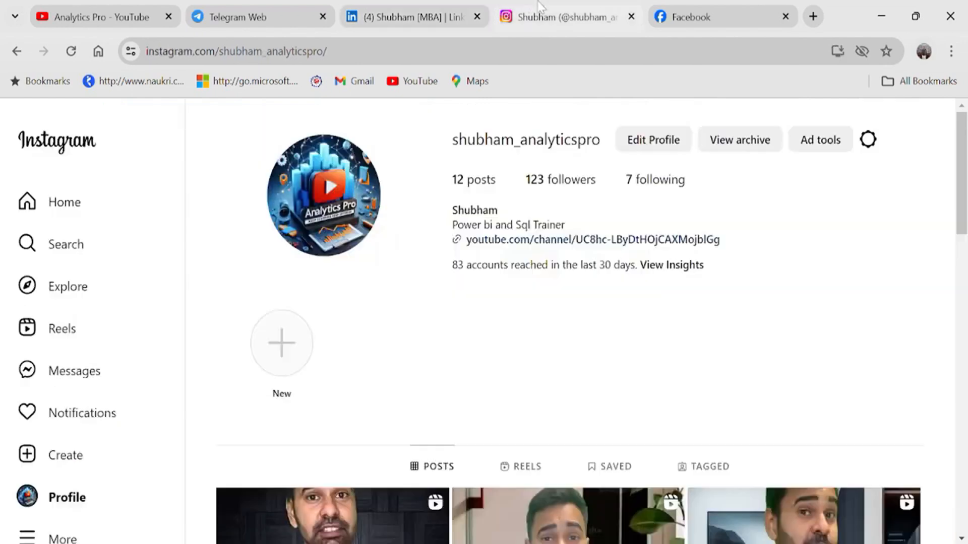
left_click(660, 7)
left_click(585, 8)
left_click(434, 6)
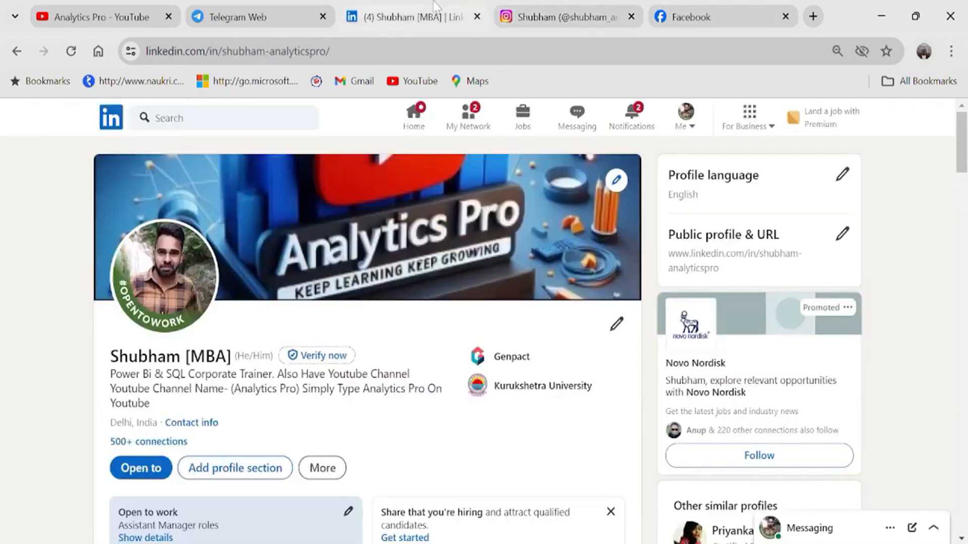
- Return to the header of the Analytics Pro YouTube channel page and deselect the highlighted channel name
left_click(266, 10)
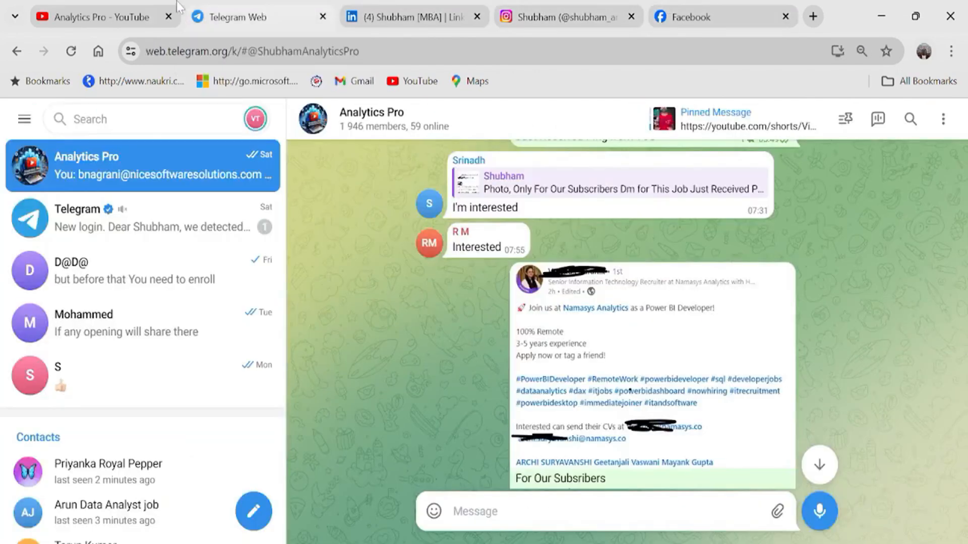
left_click(126, 13)
left_click_drag(959, 309, 960, 121)
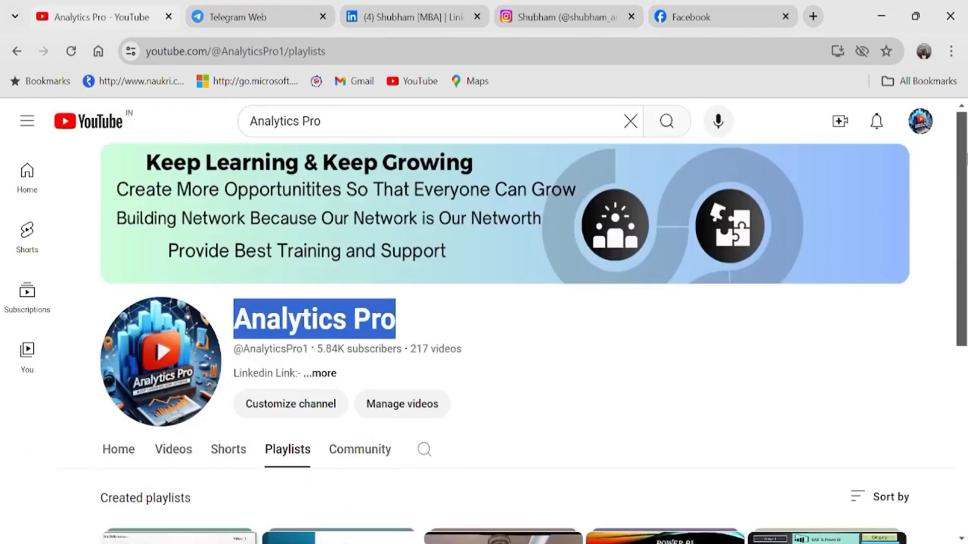
left_click(428, 308)
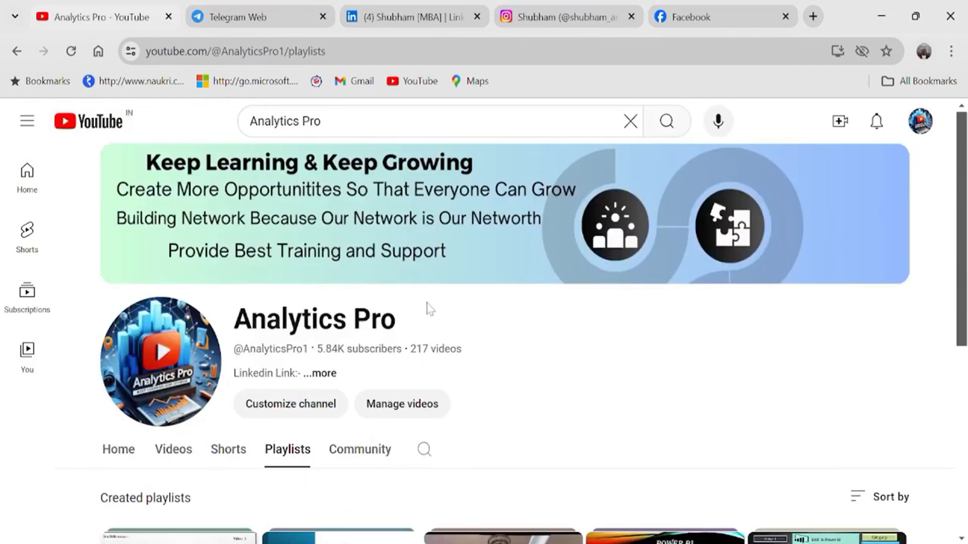